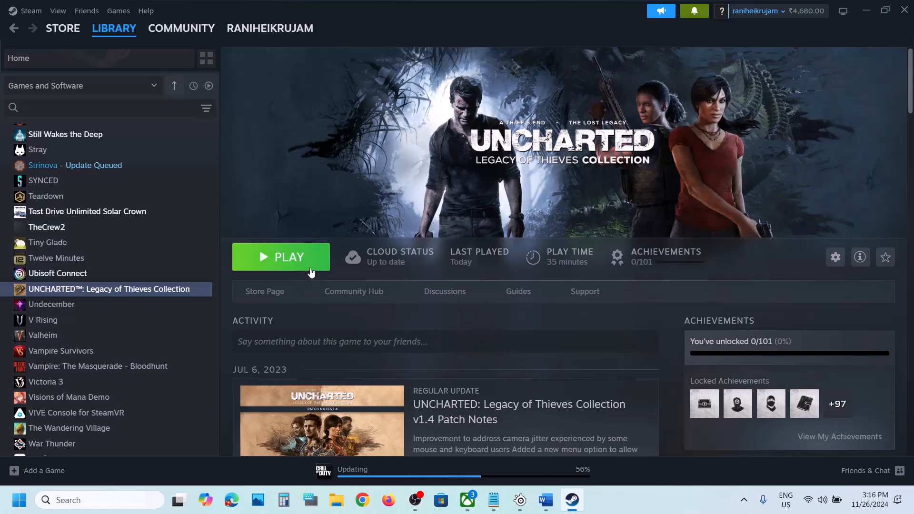
# Switch to the Word troubleshooting notes and review Step 1 on restarting the PC and Step 2 on the datacollection value.
pyautogui.click(546, 500)
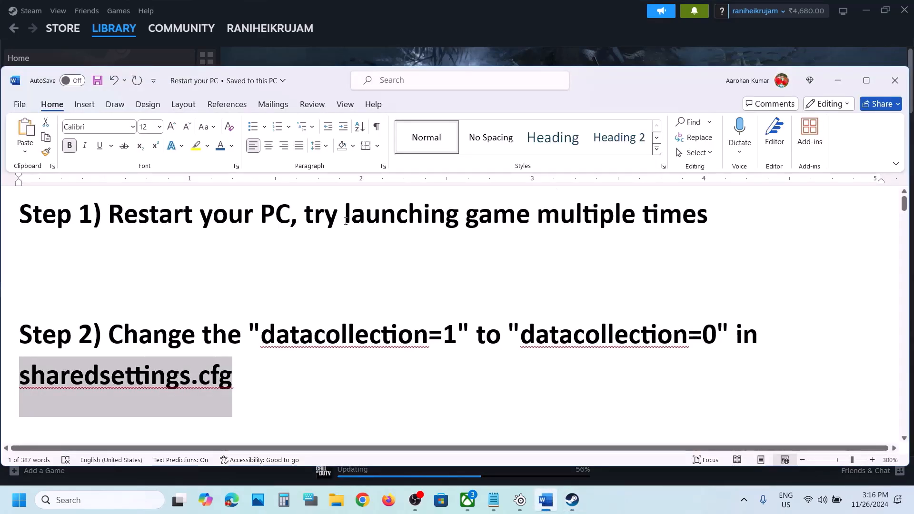
pyautogui.moveTo(346, 221); pyautogui.dragTo(716, 221)
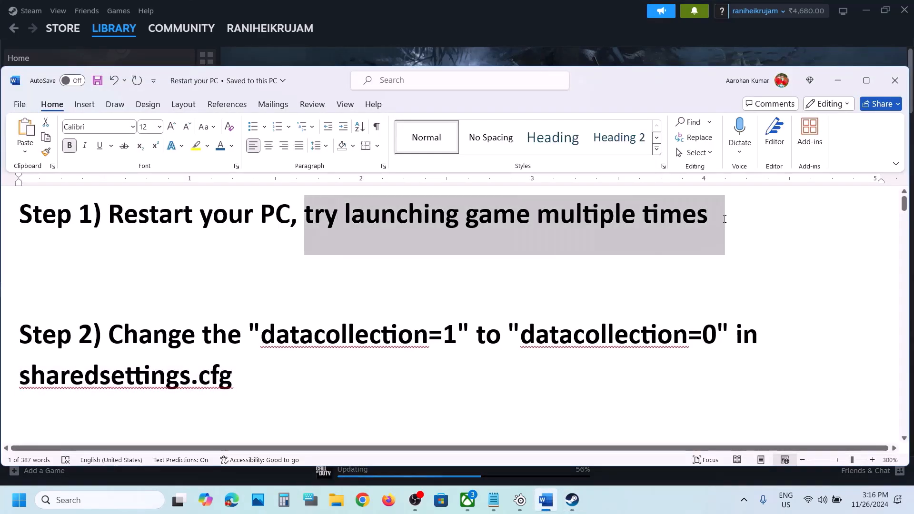
pyautogui.click(181, 288)
pyautogui.moveTo(108, 334); pyautogui.dragTo(429, 336)
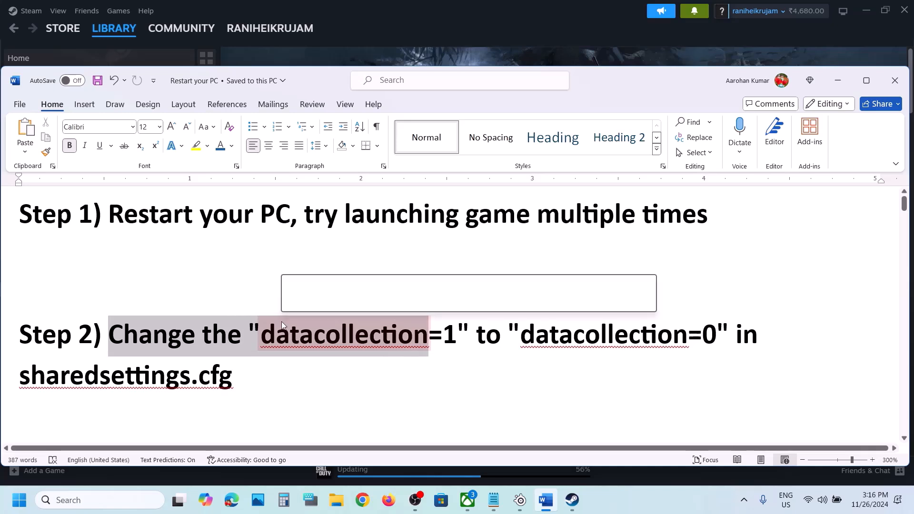
pyautogui.click(281, 321)
pyautogui.doubleClick(343, 335)
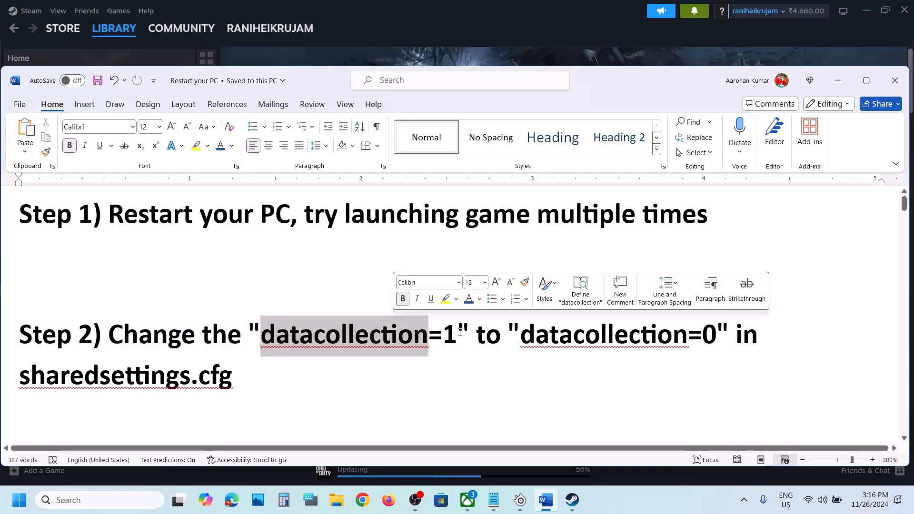
pyautogui.doubleClick(709, 341)
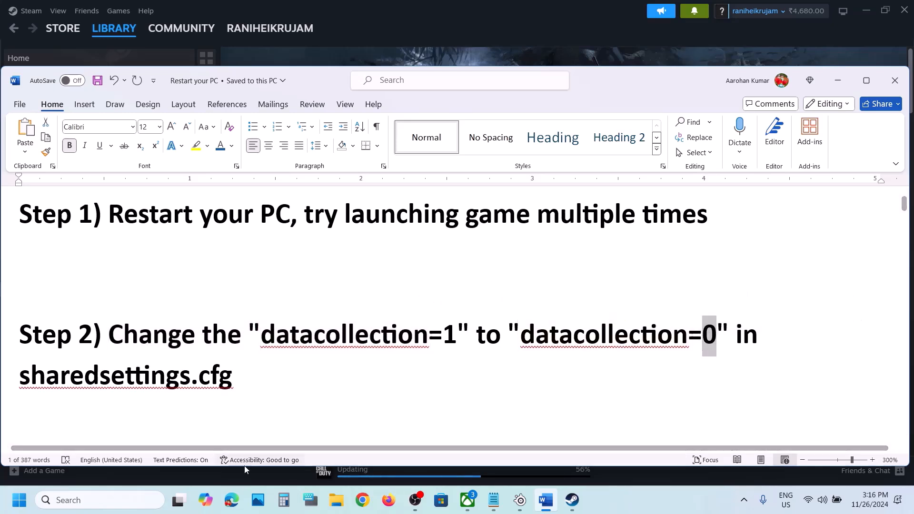
# Open File Explorer and go to the user's profile folder under Users on the OS (C:) drive.
pyautogui.click(335, 500)
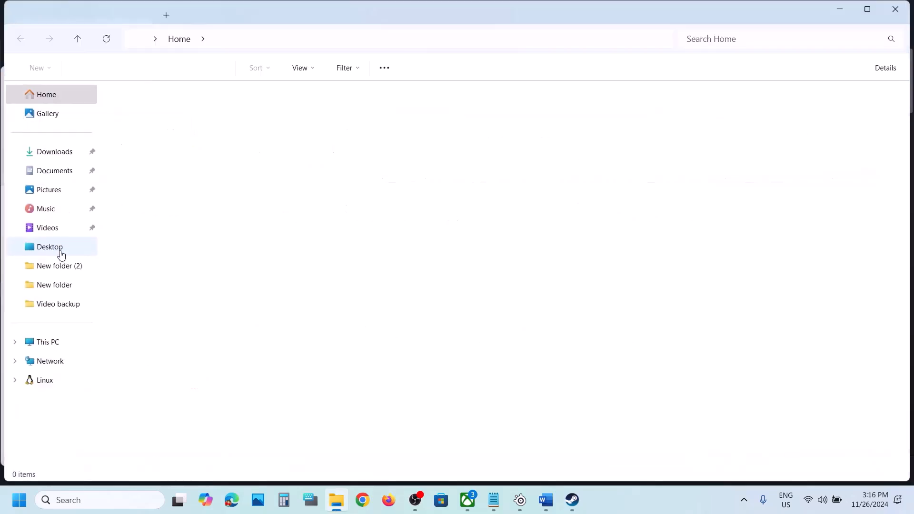
pyautogui.click(50, 341)
pyautogui.click(188, 121)
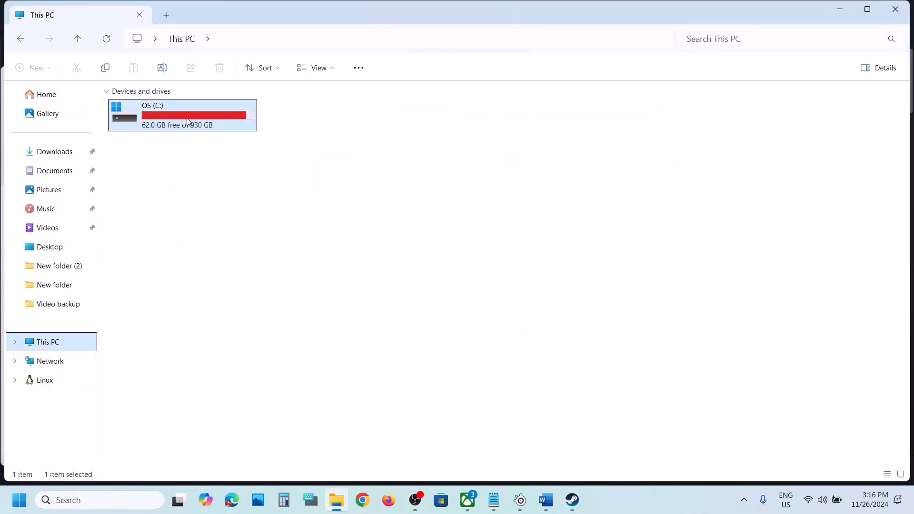
pyautogui.doubleClick(188, 122)
pyautogui.scroll(-2, 202, 387)
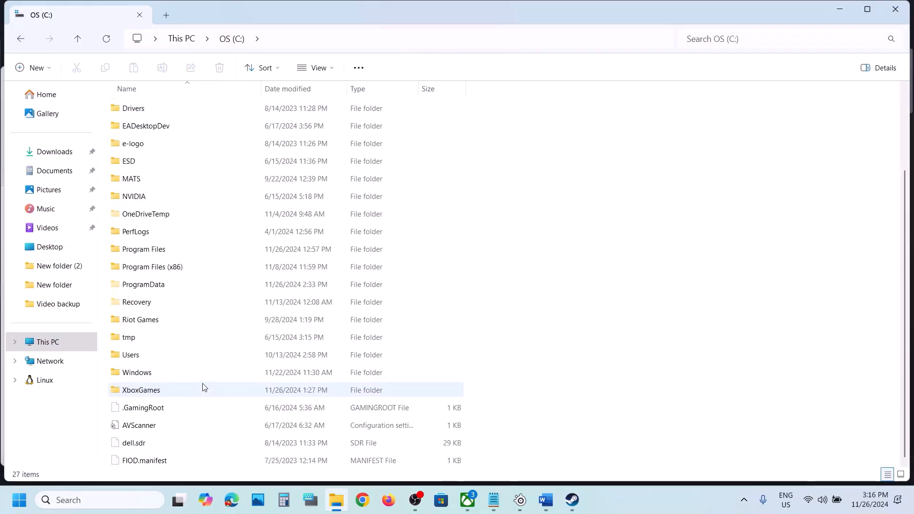
pyautogui.doubleClick(141, 360)
pyautogui.doubleClick(131, 109)
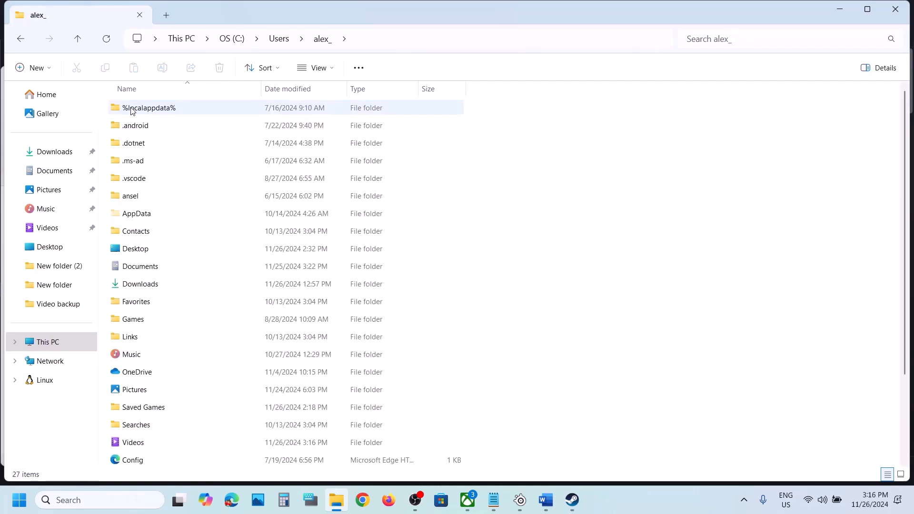
# Open the numbered account folder inside users in Saved Games' Uncharted Legacy of Thieves Collection folder.
pyautogui.click(140, 410)
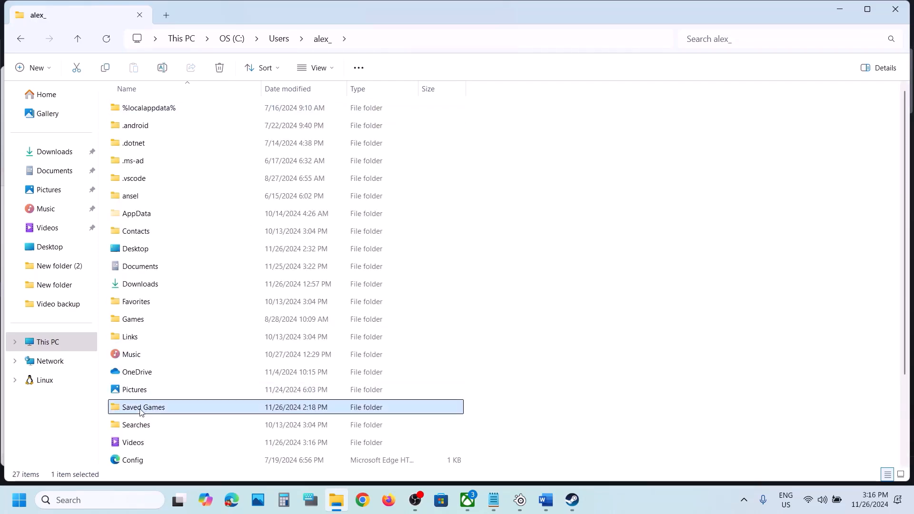
pyautogui.doubleClick(159, 409)
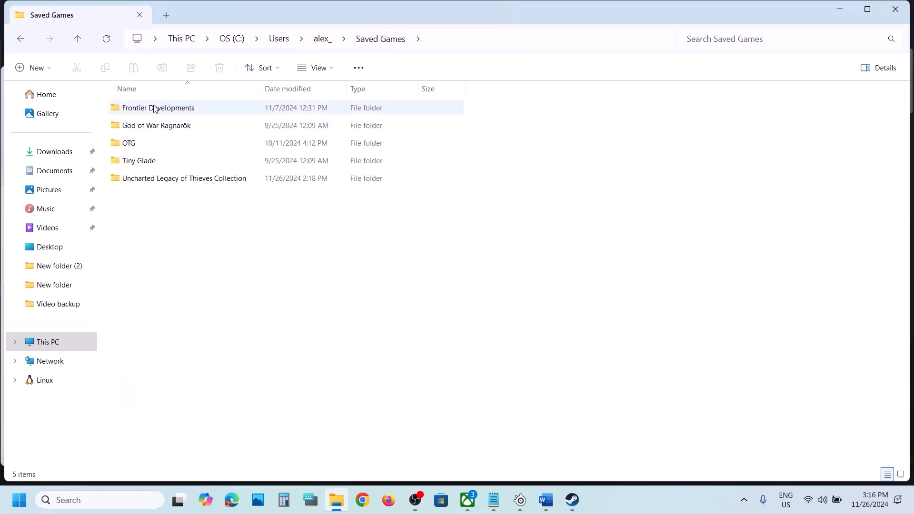
pyautogui.doubleClick(149, 181)
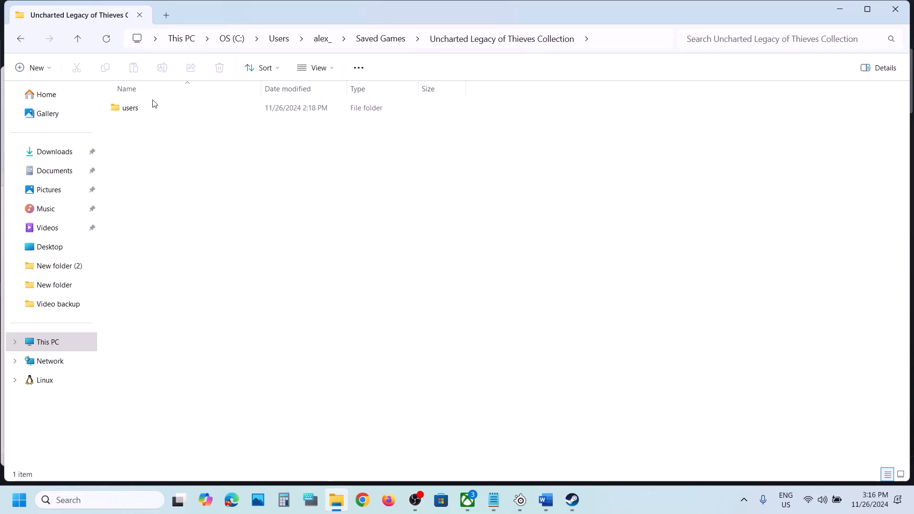
pyautogui.doubleClick(129, 108)
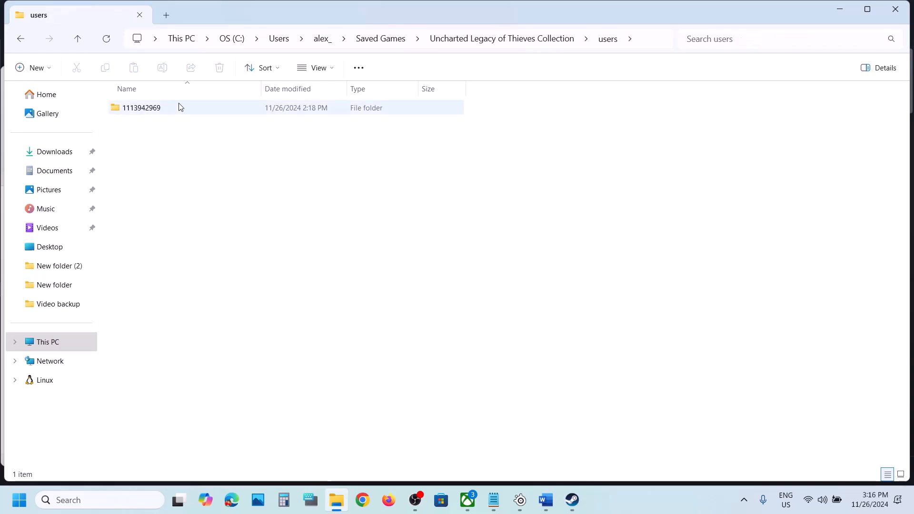
pyautogui.doubleClick(166, 111)
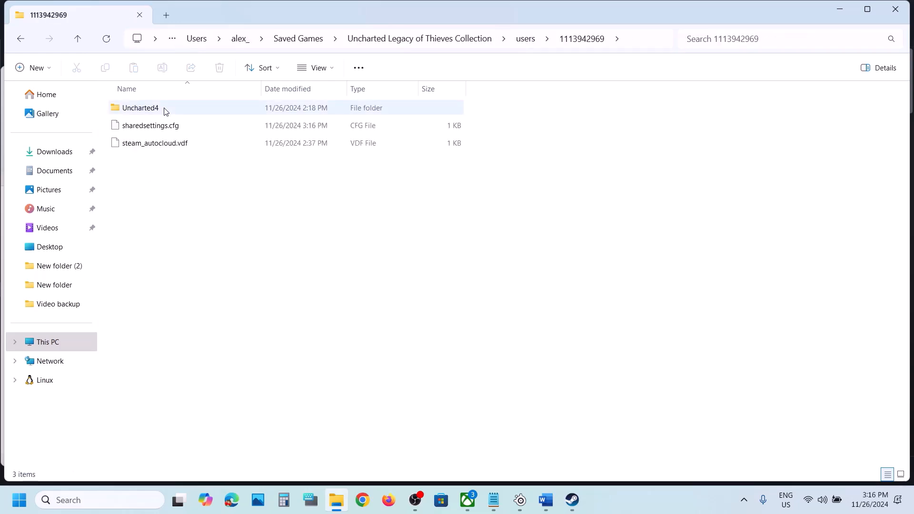
# Open sharedsettings.cfg with Notepad, using that app just once.
pyautogui.click(141, 133)
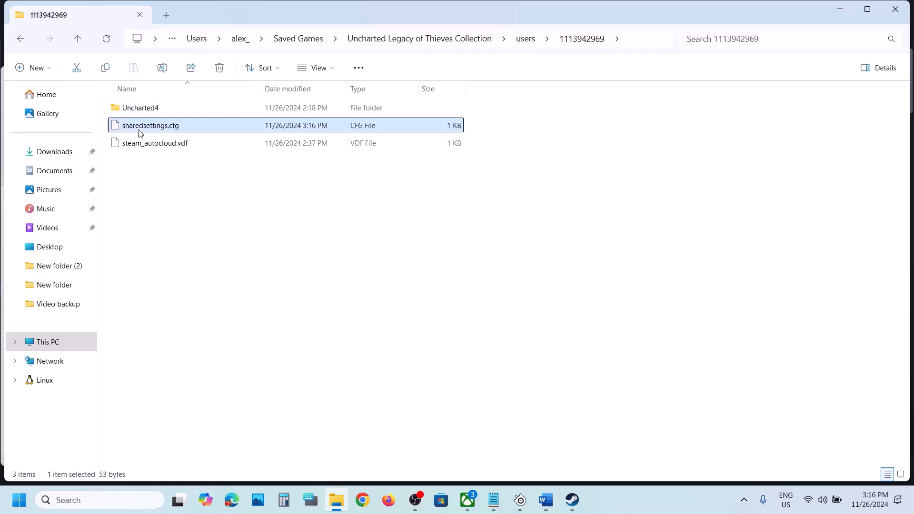
pyautogui.rightClick(169, 131)
pyautogui.moveTo(251, 182)
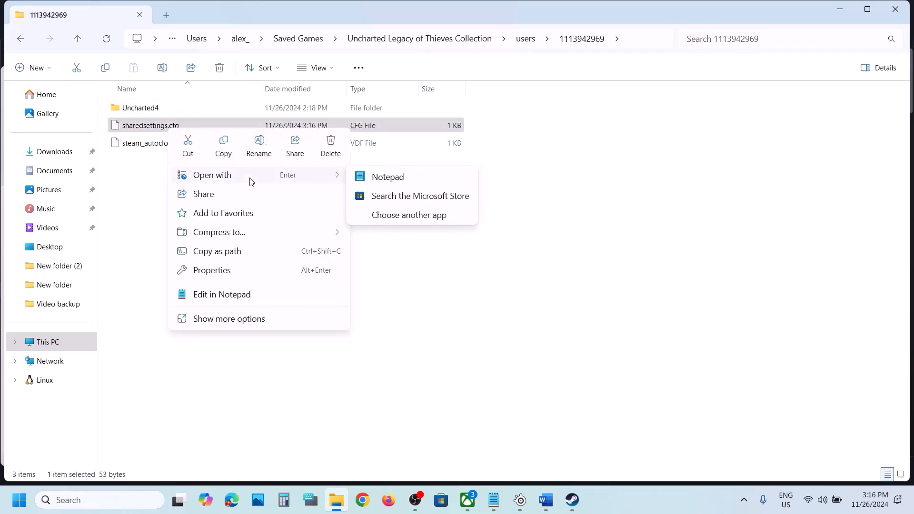
pyautogui.click(436, 219)
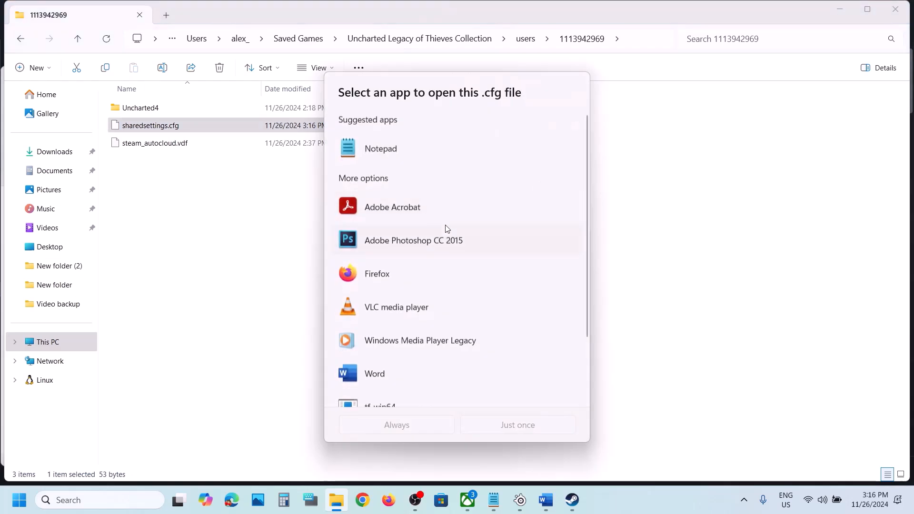
pyautogui.click(385, 151)
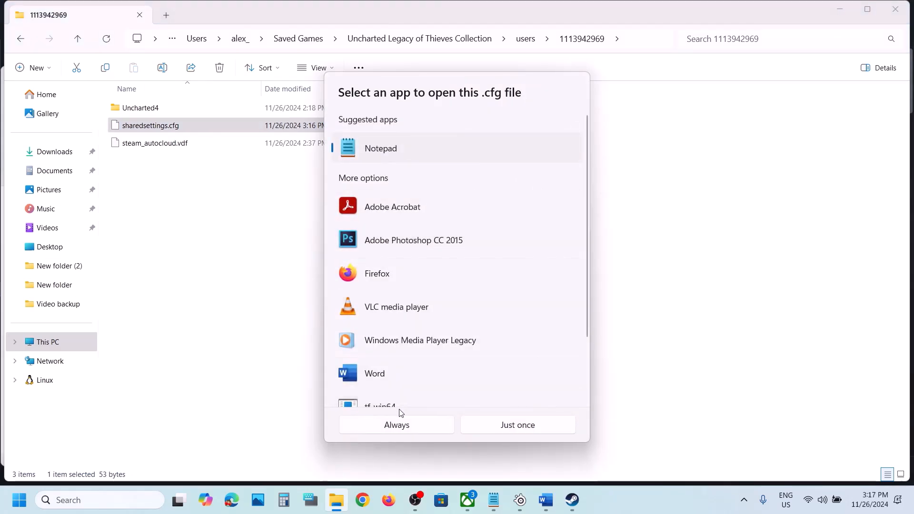
pyautogui.click(501, 428)
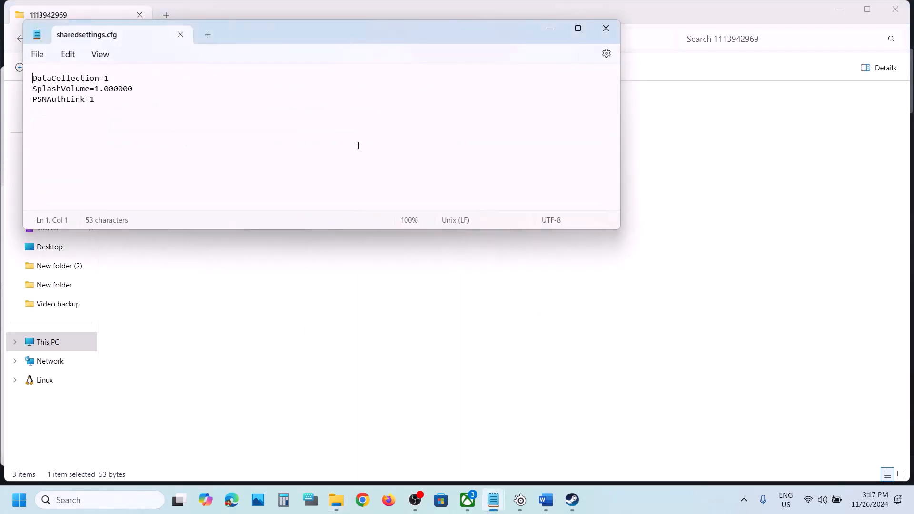
# Set DataCollection to 0 in sharedsettings.cfg, save it, and close the file and its folder window.
pyautogui.moveTo(345, 35); pyautogui.dragTo(558, 188)
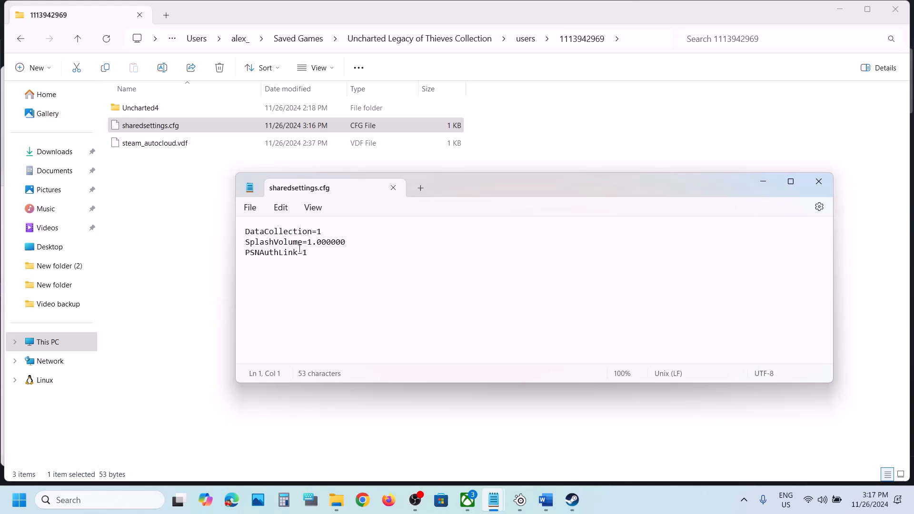
pyautogui.click(328, 231)
pyautogui.press('BackSpace')
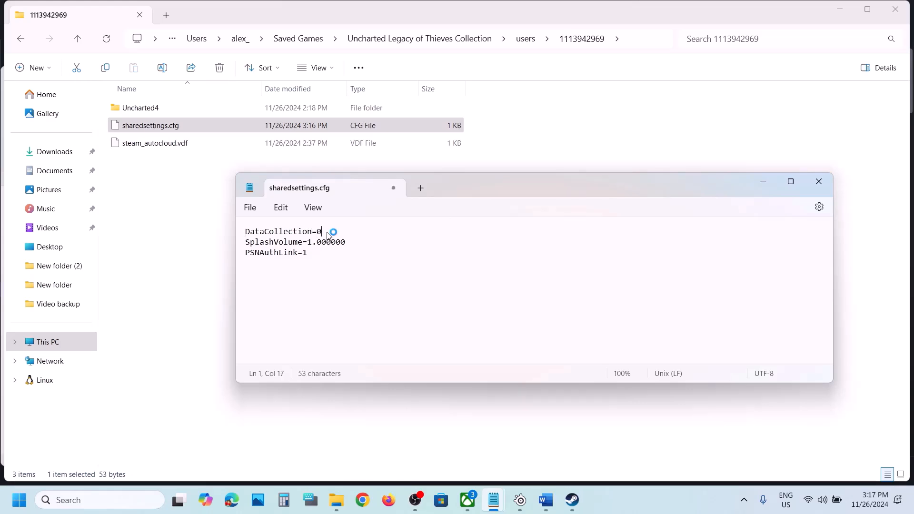
pyautogui.click(250, 208)
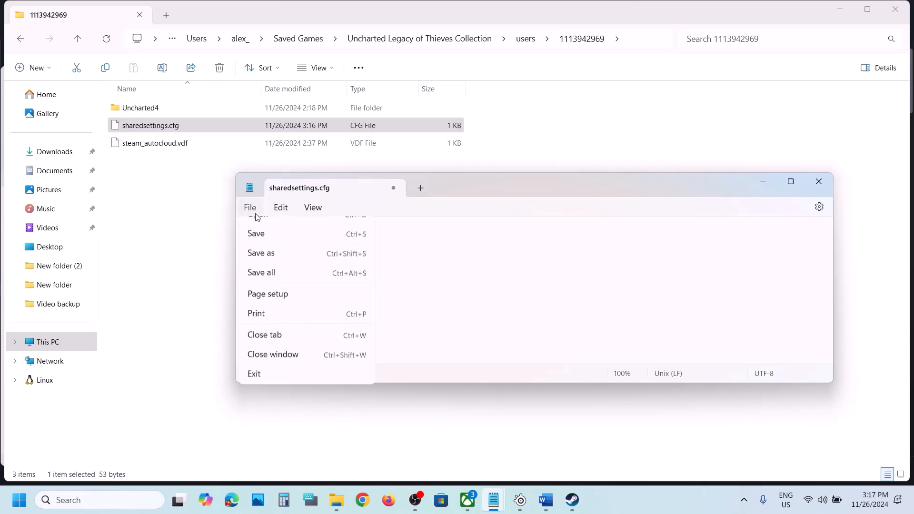
pyautogui.click(257, 286)
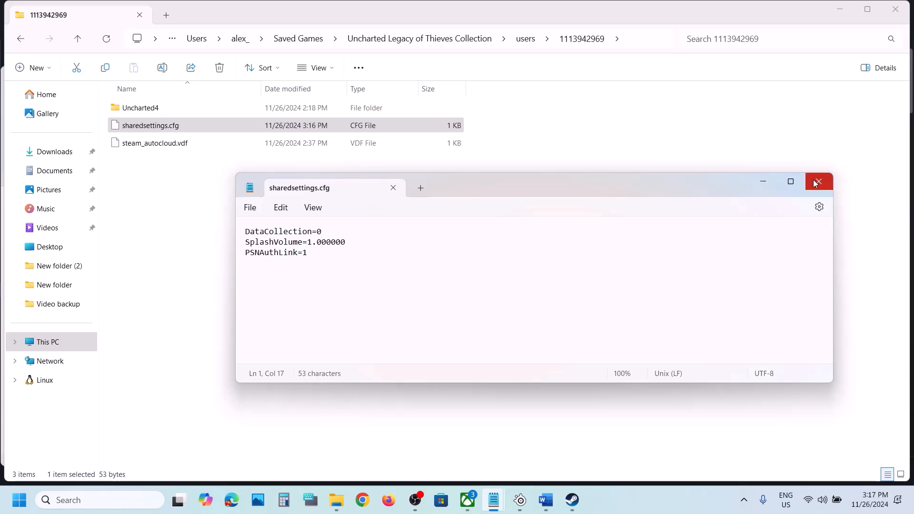
pyautogui.click(818, 182)
pyautogui.click(895, 9)
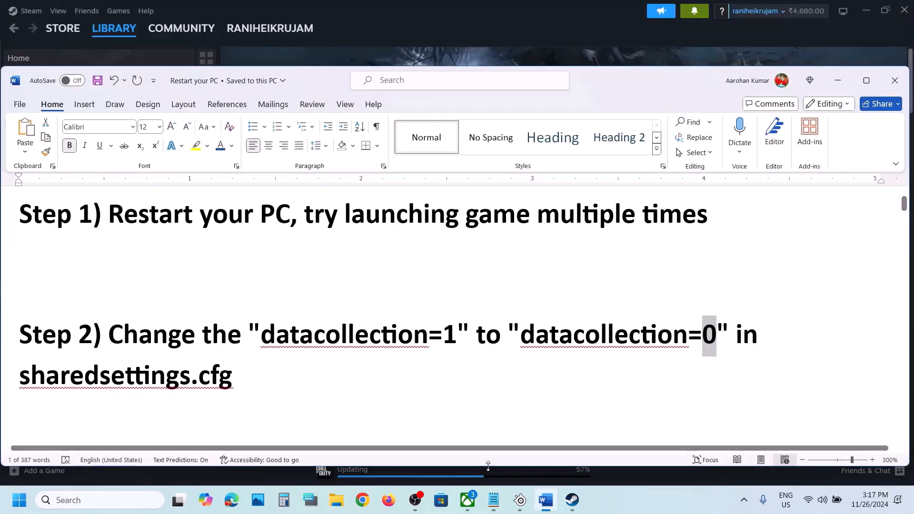
# Review Step 3 on GPU scheduling in the notes and open the Display page in Windows Settings.
pyautogui.scroll(-3, 363, 379)
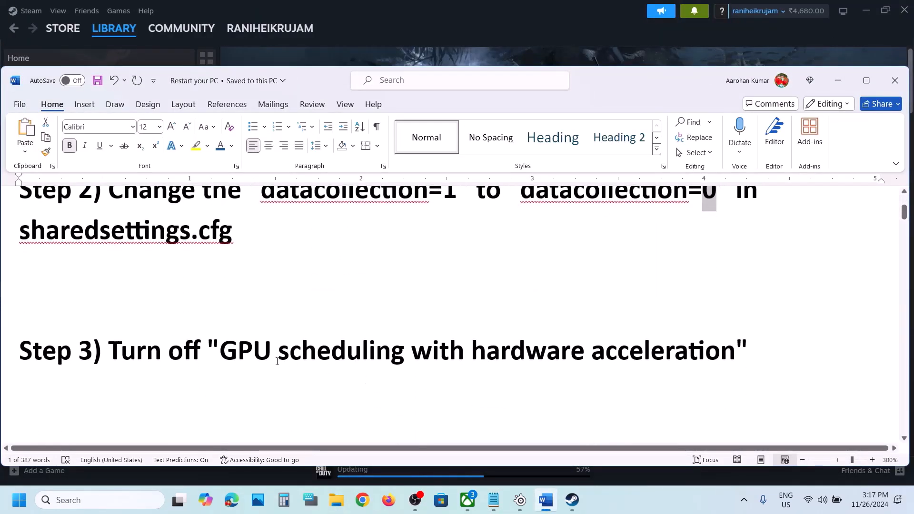
pyautogui.moveTo(227, 352); pyautogui.dragTo(470, 355)
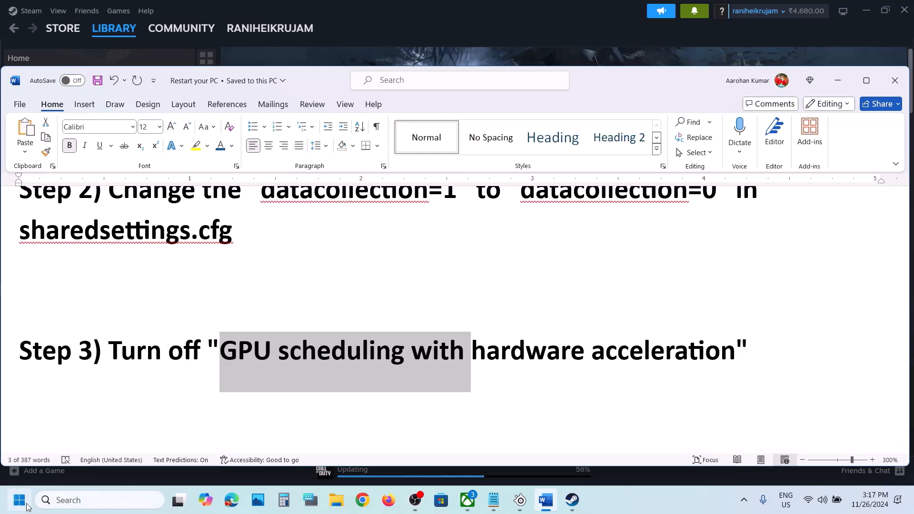
pyautogui.click(19, 499)
pyautogui.click(283, 203)
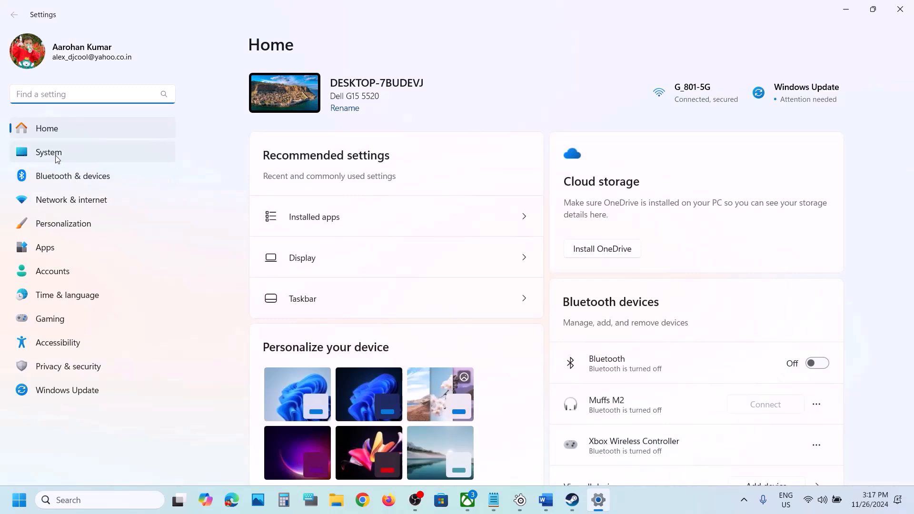
pyautogui.click(57, 156)
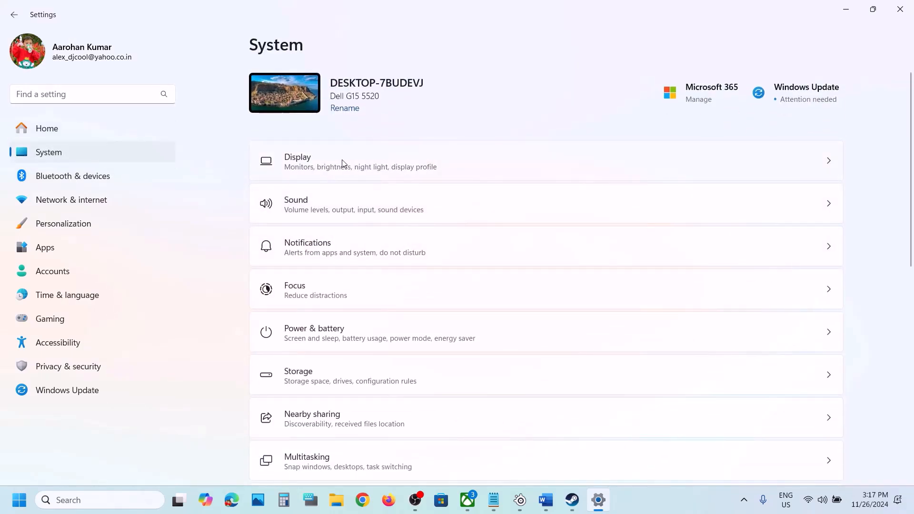
pyautogui.click(343, 164)
# Check the Hardware-accelerated GPU scheduling option in the advanced graphics settings and close Settings.
pyautogui.scroll(-5, 333, 300)
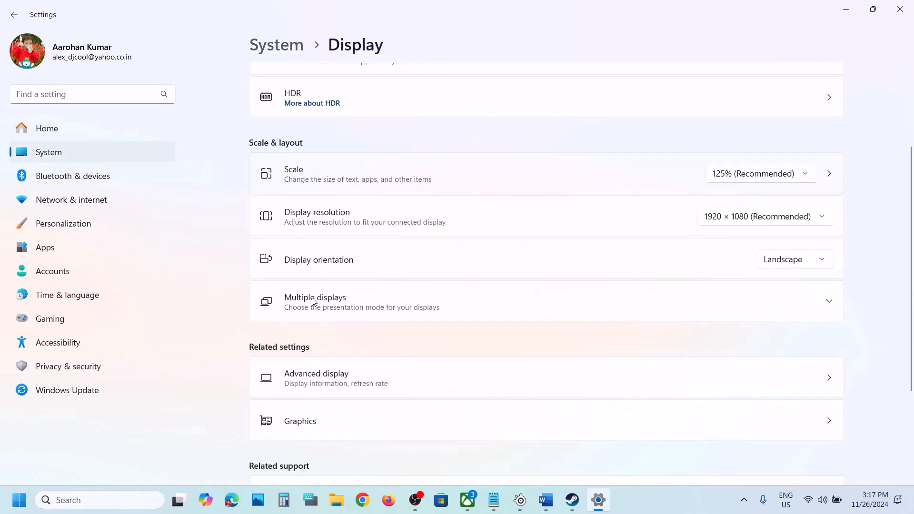
pyautogui.scroll(-2, 364, 272)
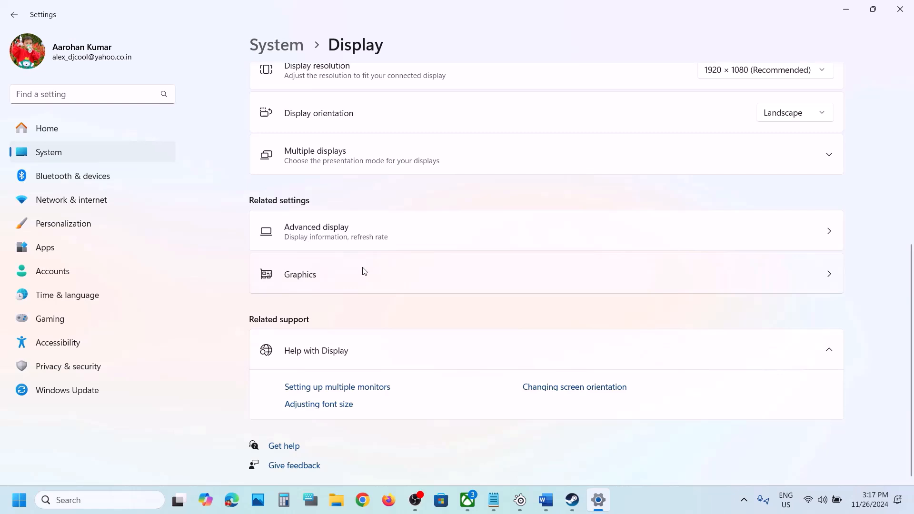
pyautogui.click(322, 281)
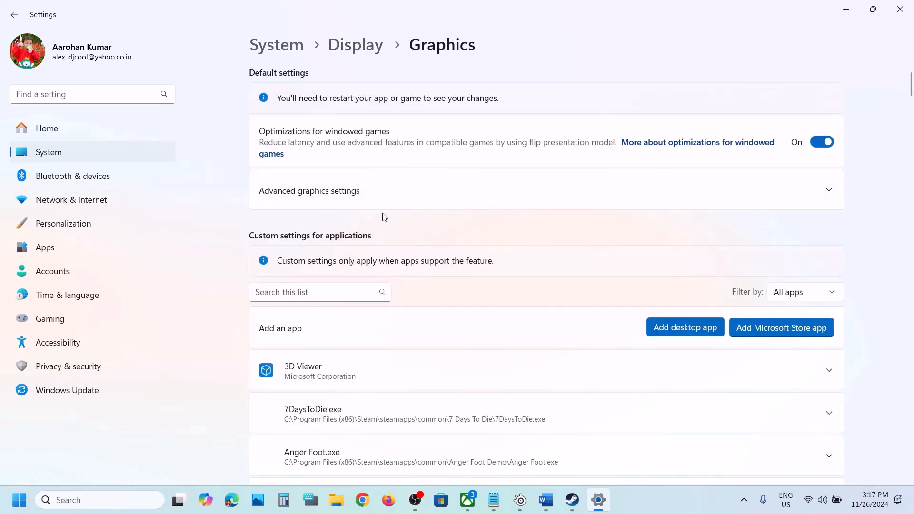
pyautogui.click(827, 189)
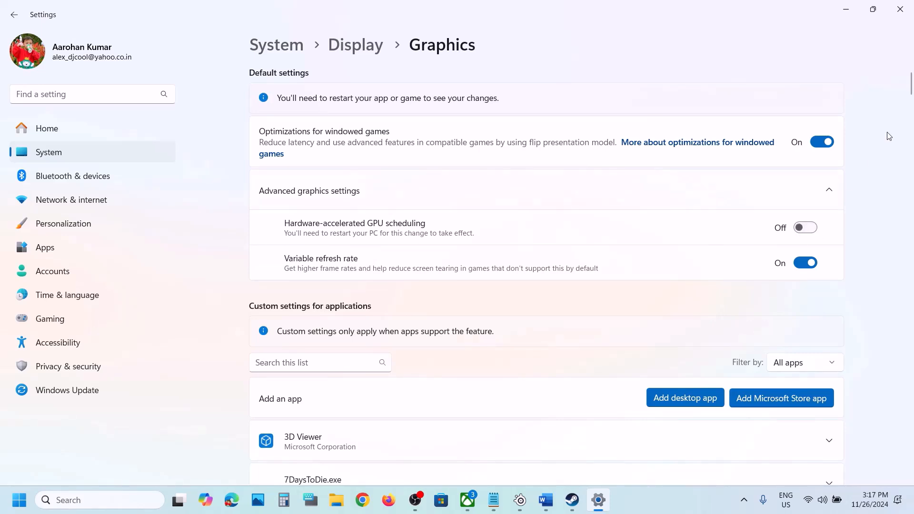
pyautogui.click(900, 10)
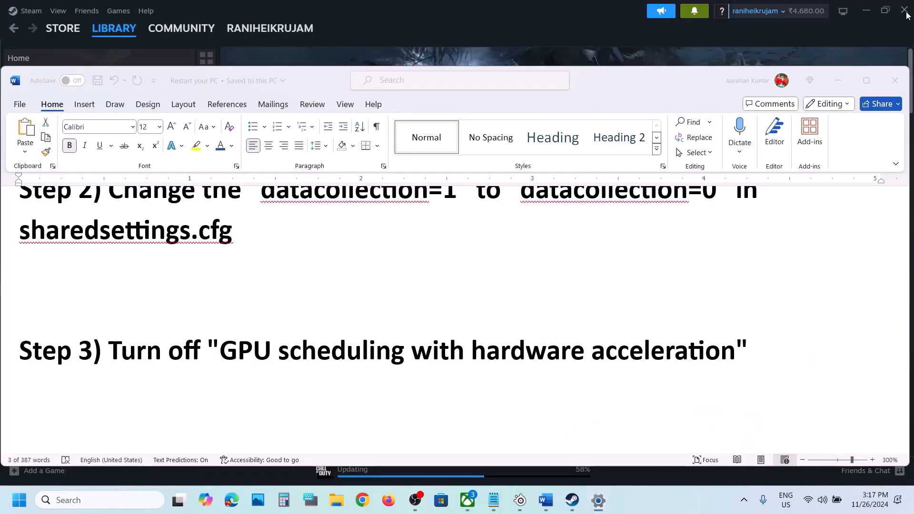
# Copy the word skiplogos from Step 4 of the Word notes.
pyautogui.scroll(-3, 438, 312)
pyautogui.scroll(-2, 437, 310)
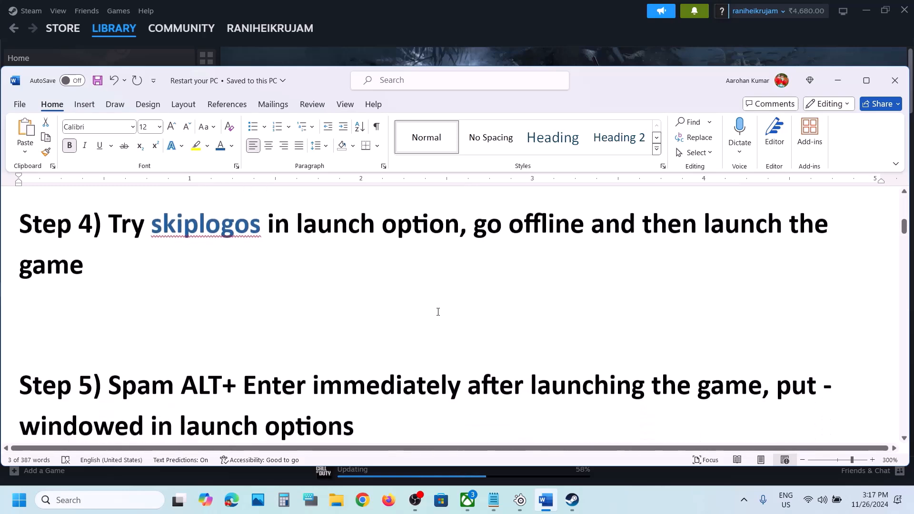
pyautogui.scroll(1, 436, 310)
pyautogui.moveTo(261, 268); pyautogui.dragTo(153, 261)
pyautogui.hotkey('ctrl', 'c')
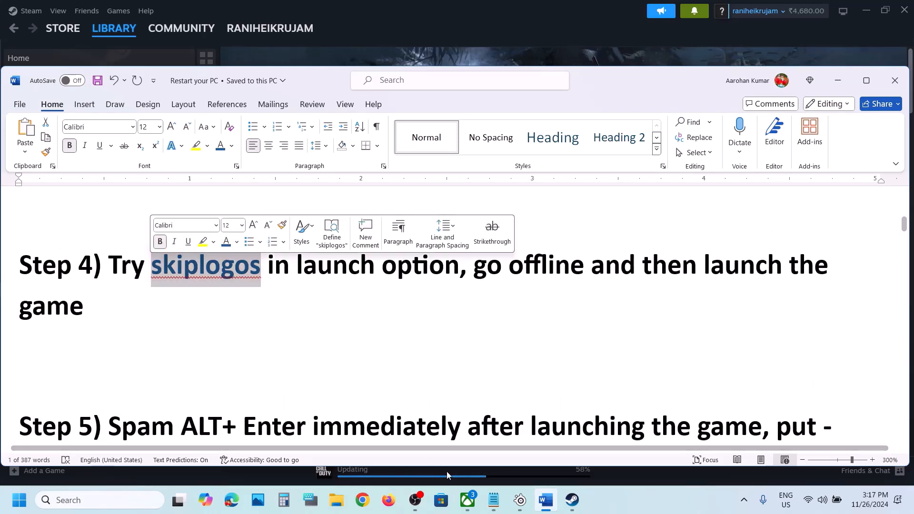
# Switch to Steam and set the launch options of UNCHARTED: Legacy of Thieves Collection to skiplogos, closing its properties.
pyautogui.hotkey('alt', 'Tab')
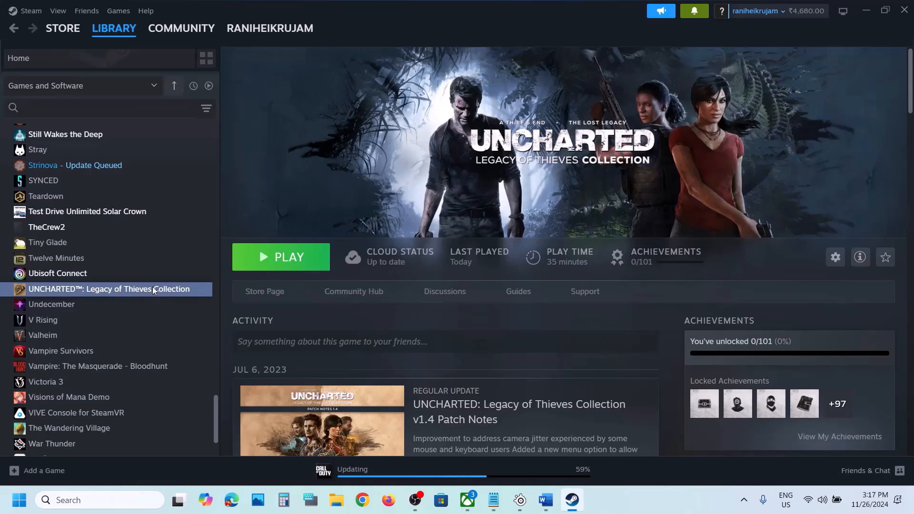
pyautogui.rightClick(152, 289)
pyautogui.click(180, 378)
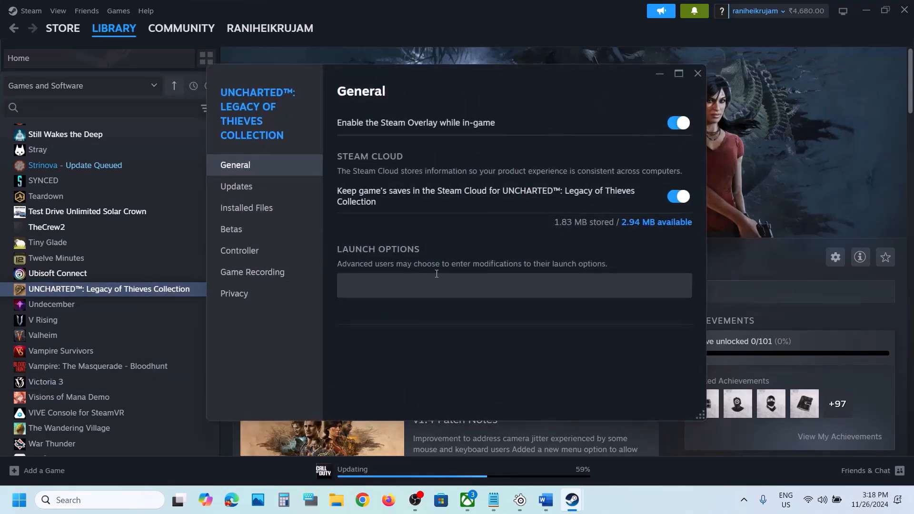
pyautogui.click(407, 280)
pyautogui.hotkey('ctrl', 'v')
pyautogui.click(395, 328)
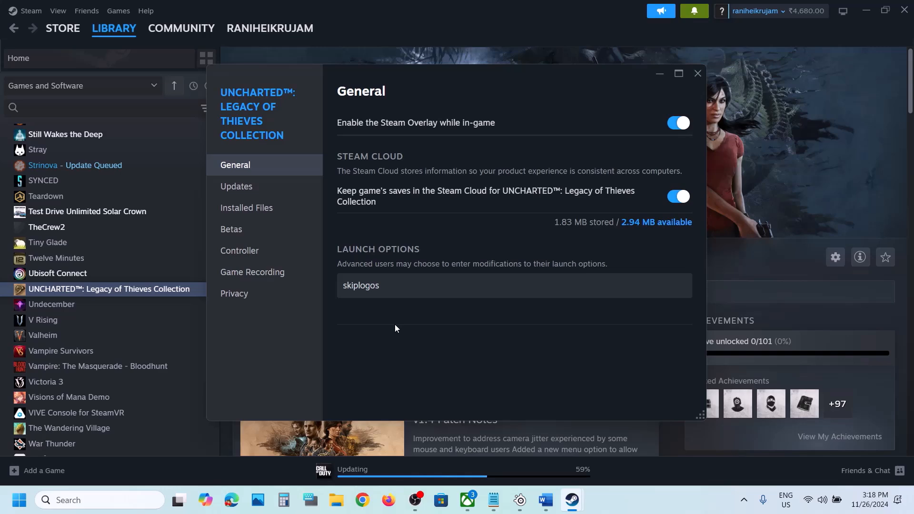
pyautogui.click(695, 72)
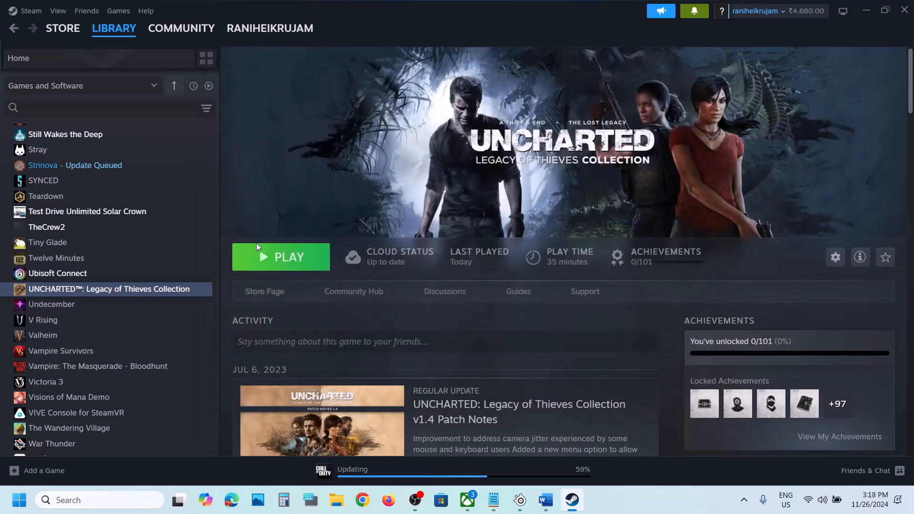
# Check the game's launch options in its properties and look up the Go Offline command in Steam.
pyautogui.rightClick(177, 292)
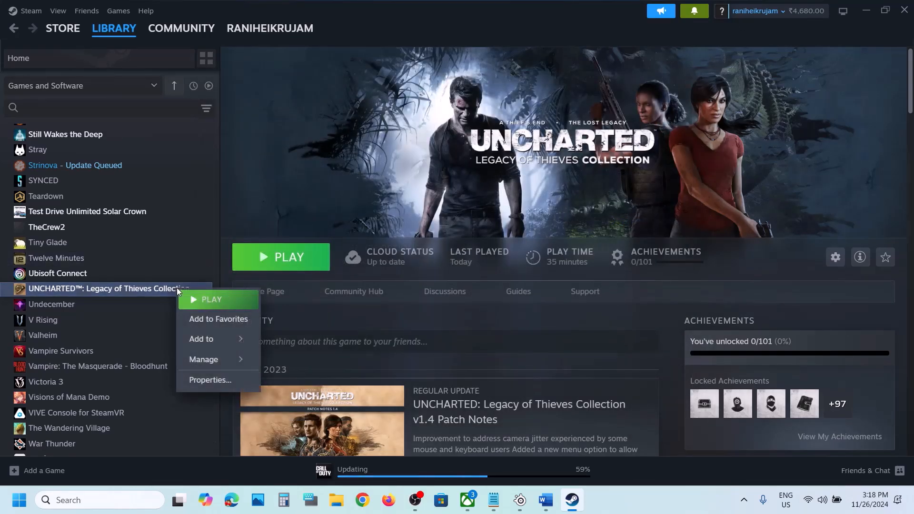
pyautogui.click(214, 380)
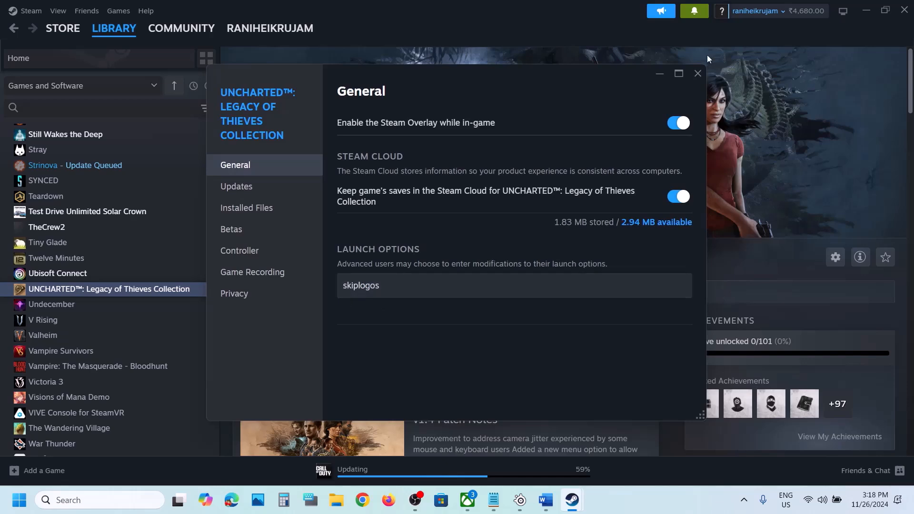
pyautogui.click(697, 75)
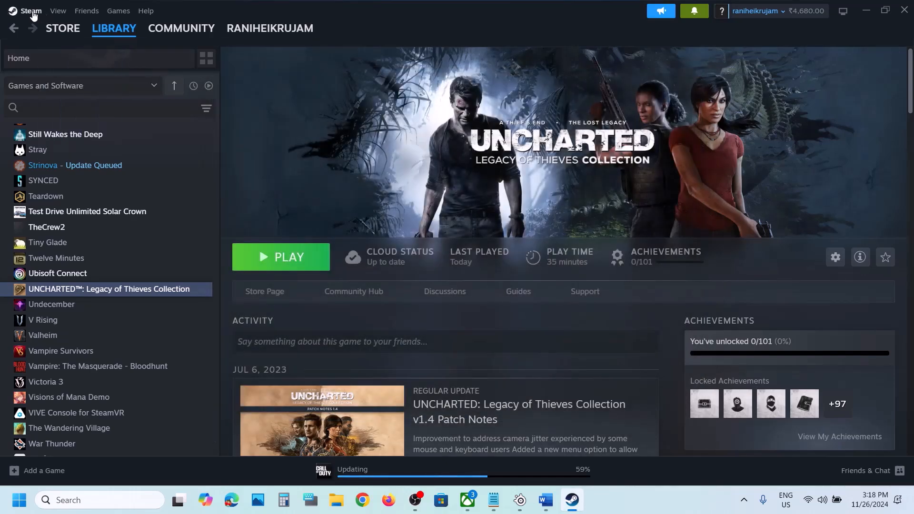
pyautogui.click(31, 12)
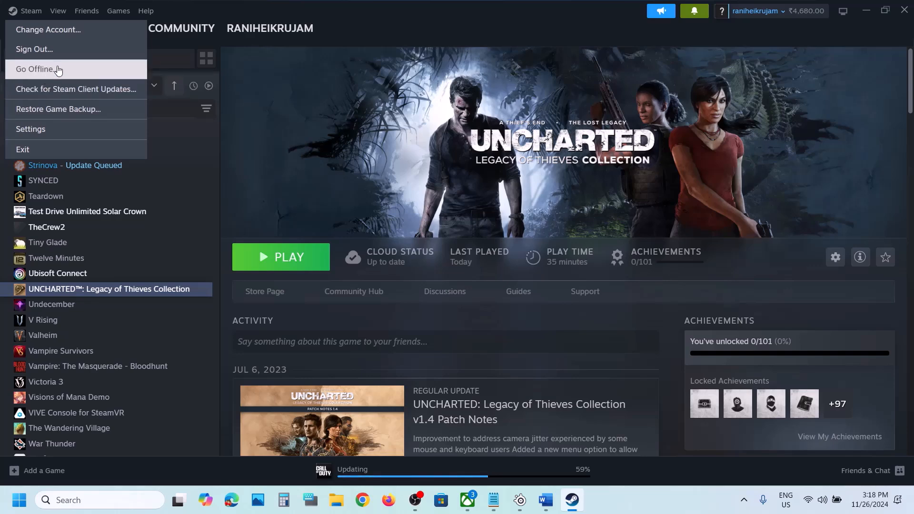
pyautogui.click(359, 174)
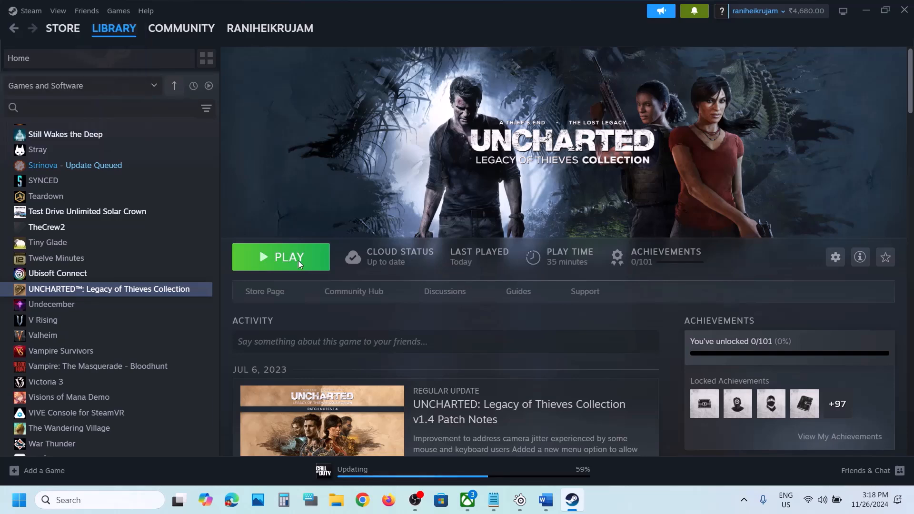
# Remove skiplogos from the UNCHARTED game's launch options and close its properties.
pyautogui.rightClick(161, 297)
pyautogui.click(193, 382)
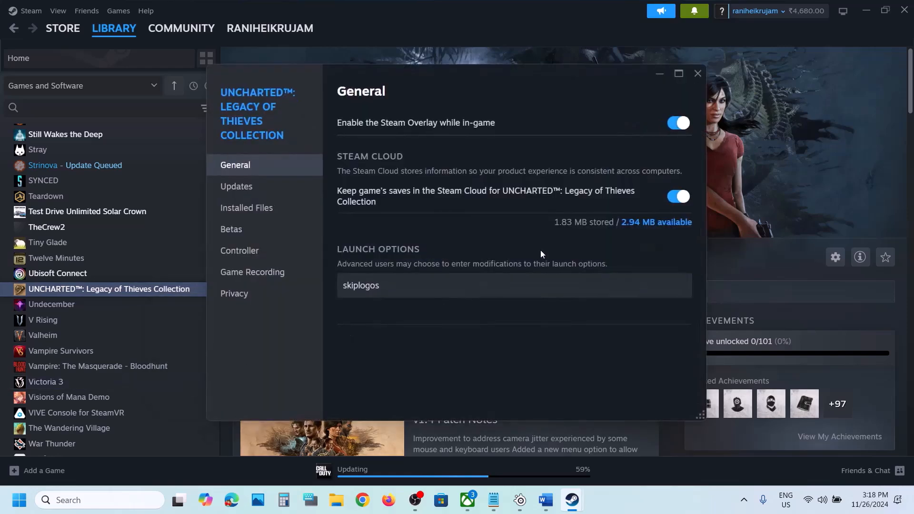
pyautogui.doubleClick(518, 284)
pyautogui.press('BackSpace')
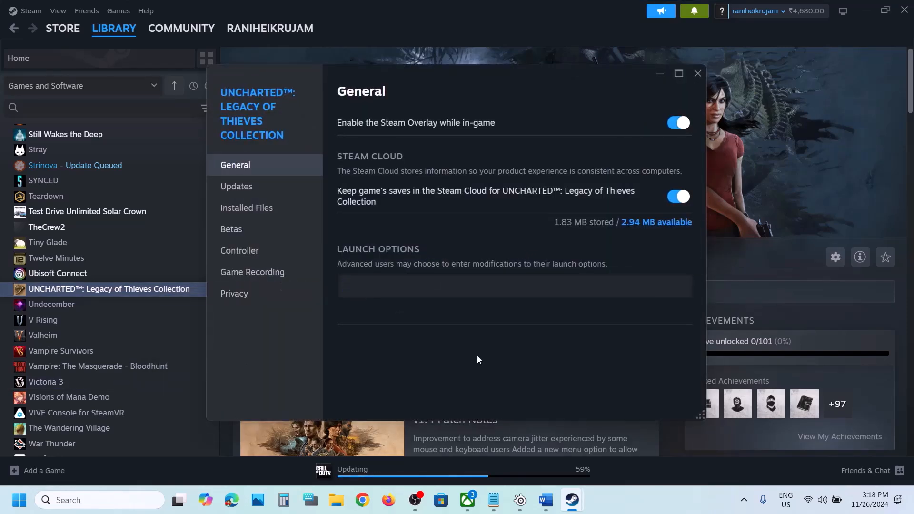
pyautogui.click(697, 73)
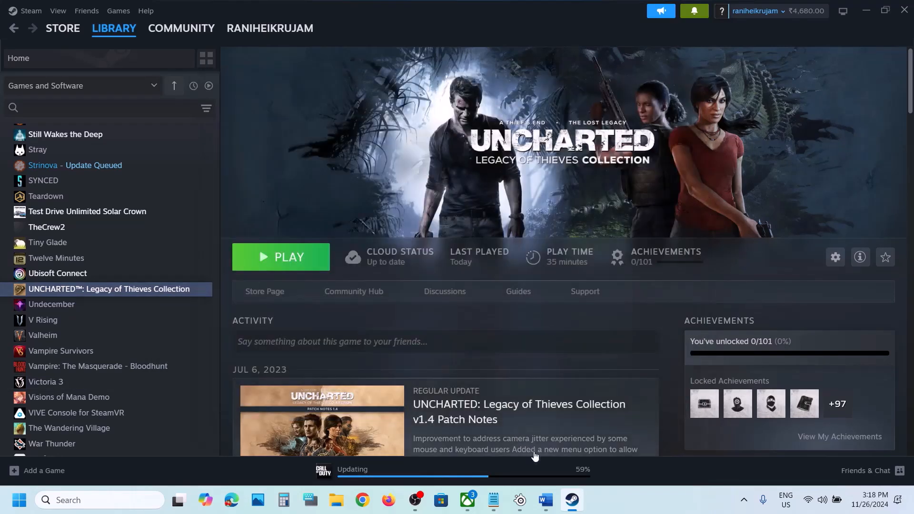
# Switch to the Word notes and review Step 5 on spamming ALT+Enter immediately after launching the game.
pyautogui.click(546, 500)
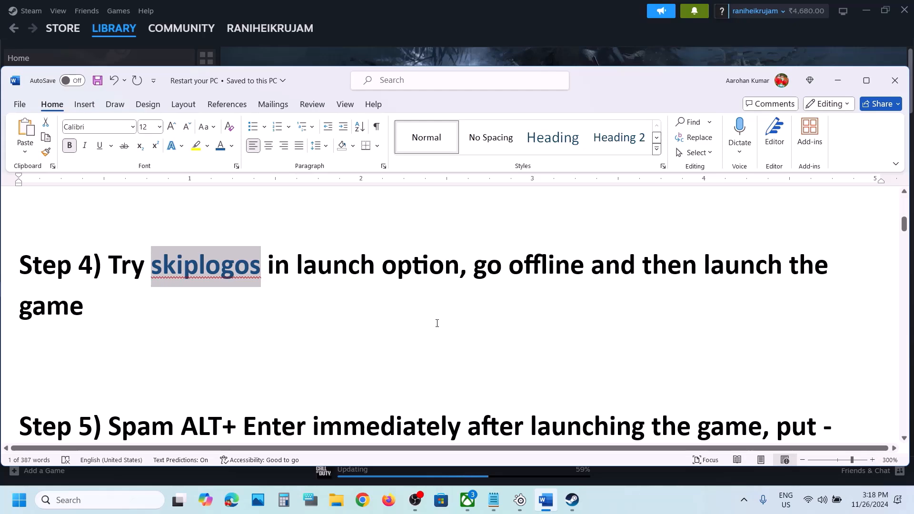
pyautogui.scroll(-5, 437, 324)
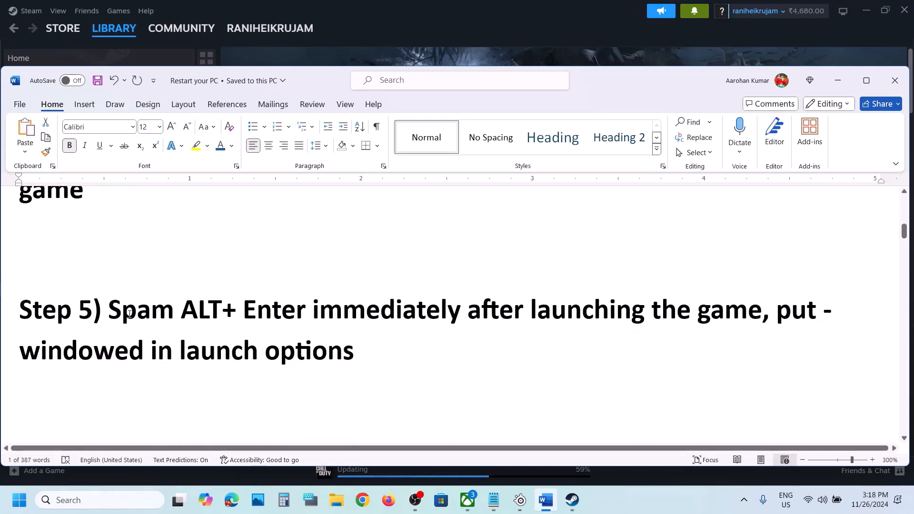
pyautogui.moveTo(129, 314); pyautogui.dragTo(648, 314)
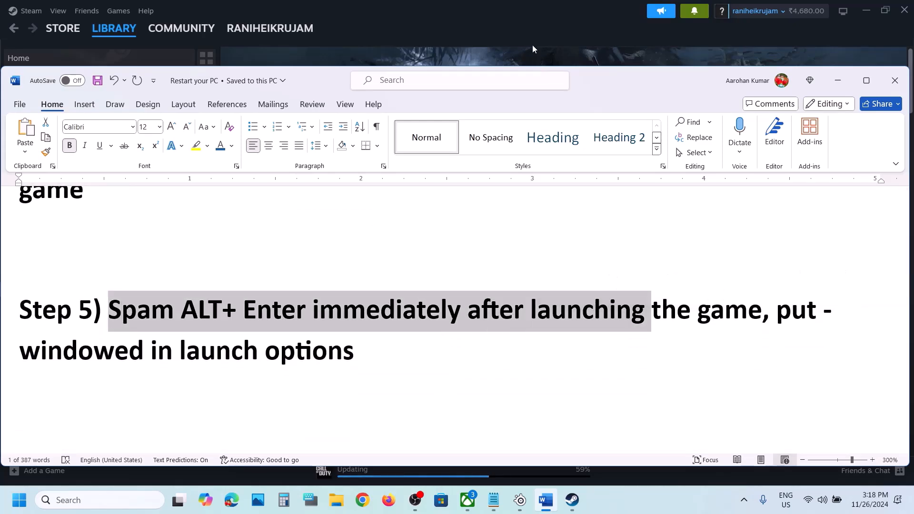
pyautogui.click(532, 45)
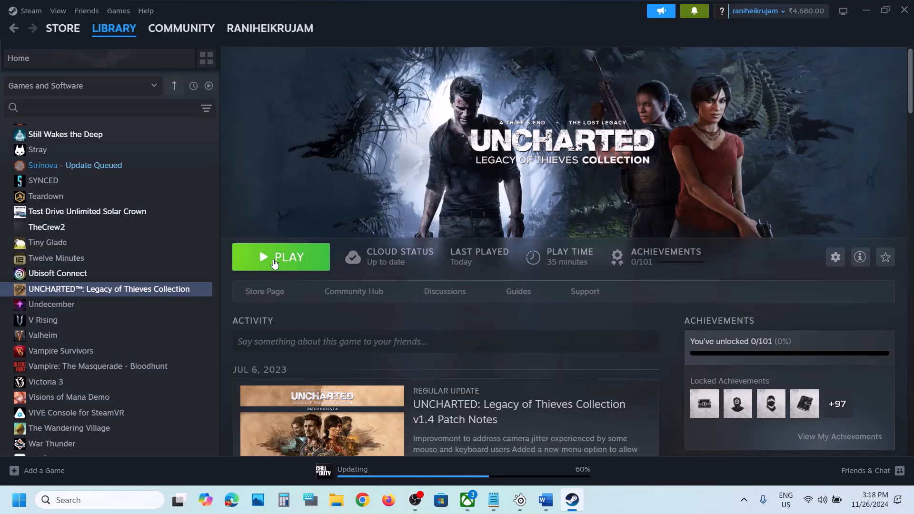
pyautogui.click(544, 501)
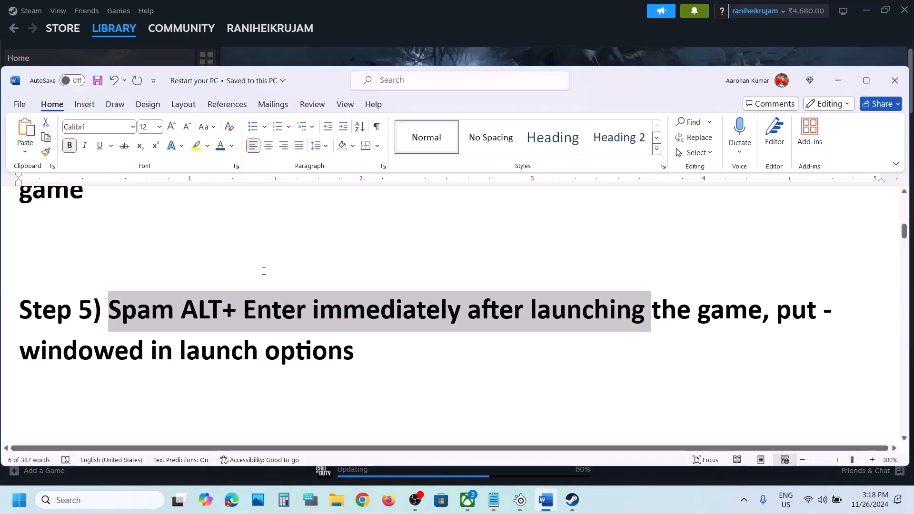
pyautogui.click(222, 312)
pyautogui.moveTo(183, 309); pyautogui.dragTo(695, 310)
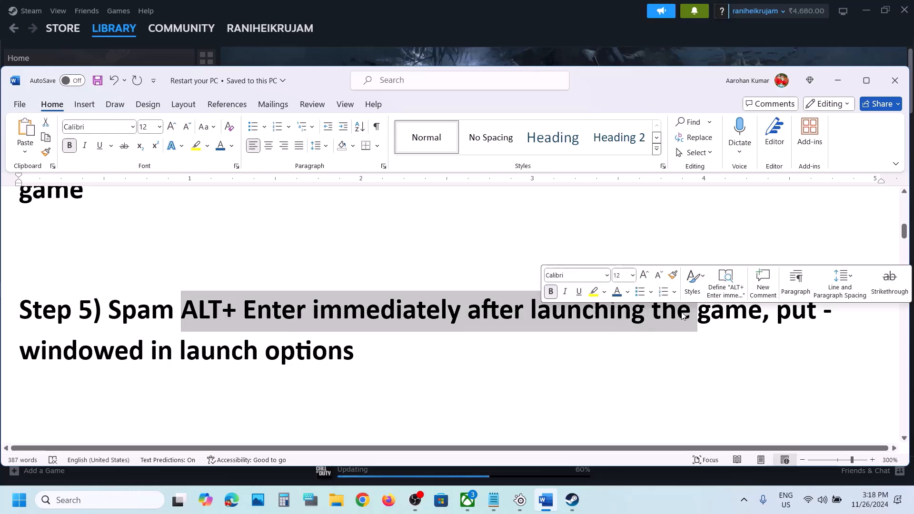
pyautogui.click(507, 367)
# Return to Steam and set the UNCHARTED game's launch options to -windowed, closing its properties.
pyautogui.click(467, 44)
pyautogui.rightClick(131, 292)
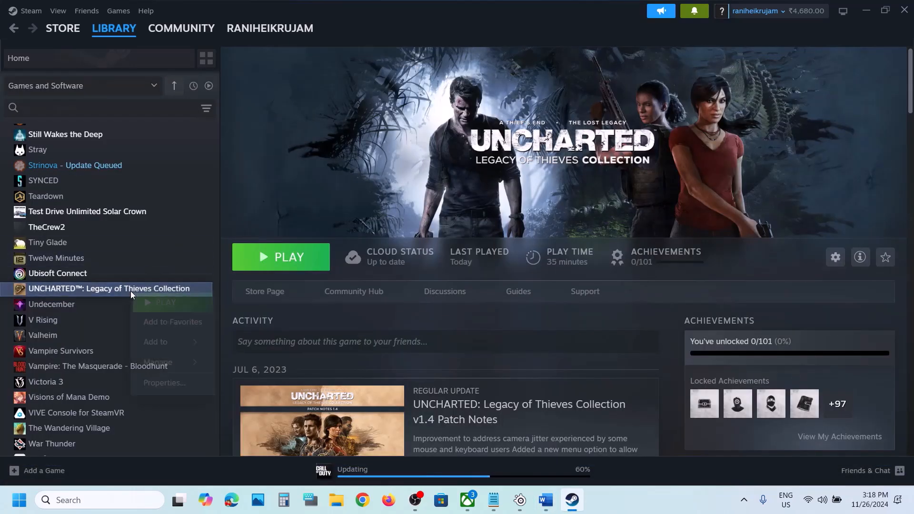
pyautogui.click(164, 382)
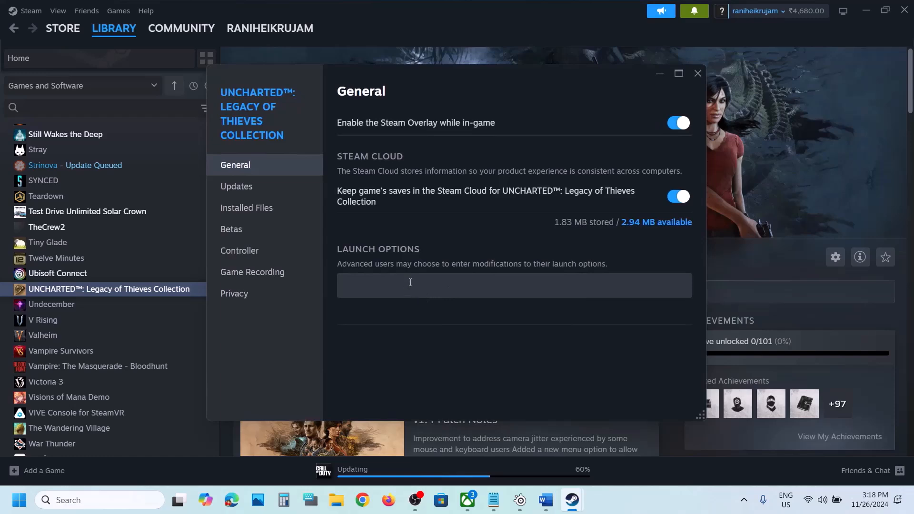
pyautogui.click(410, 283)
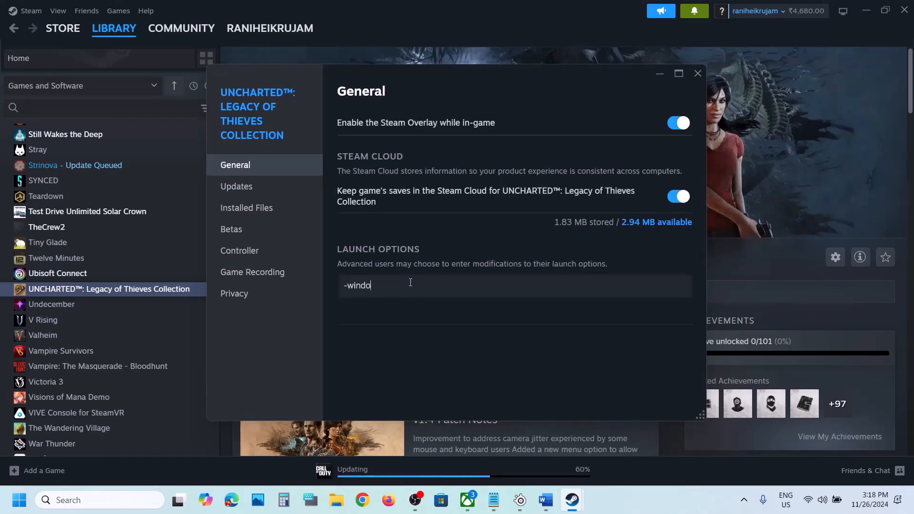
pyautogui.click(454, 333)
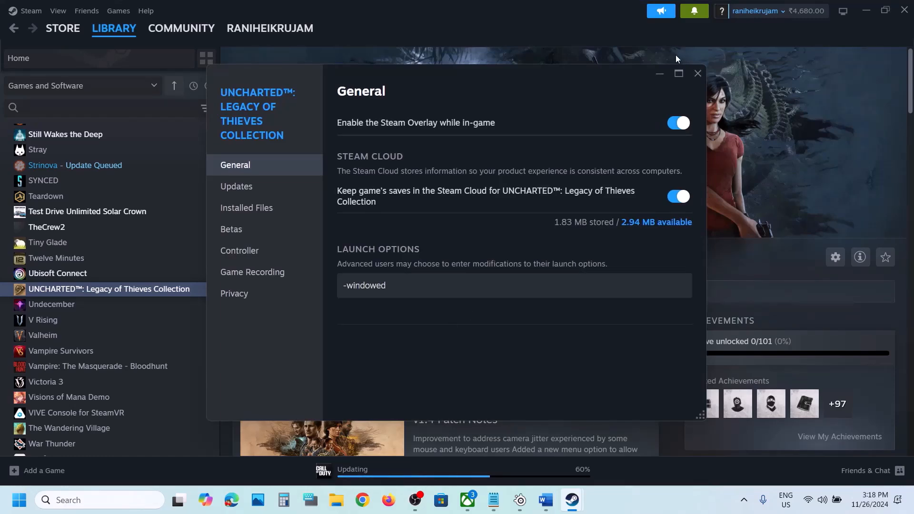
pyautogui.click(698, 73)
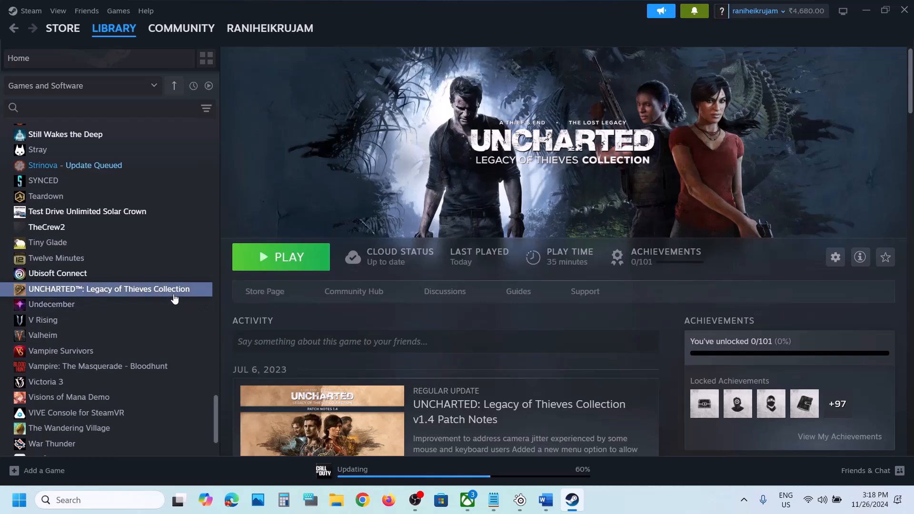
# Remove -windowed from the UNCHARTED game's launch options and close its properties.
pyautogui.rightClick(174, 297)
pyautogui.click(205, 381)
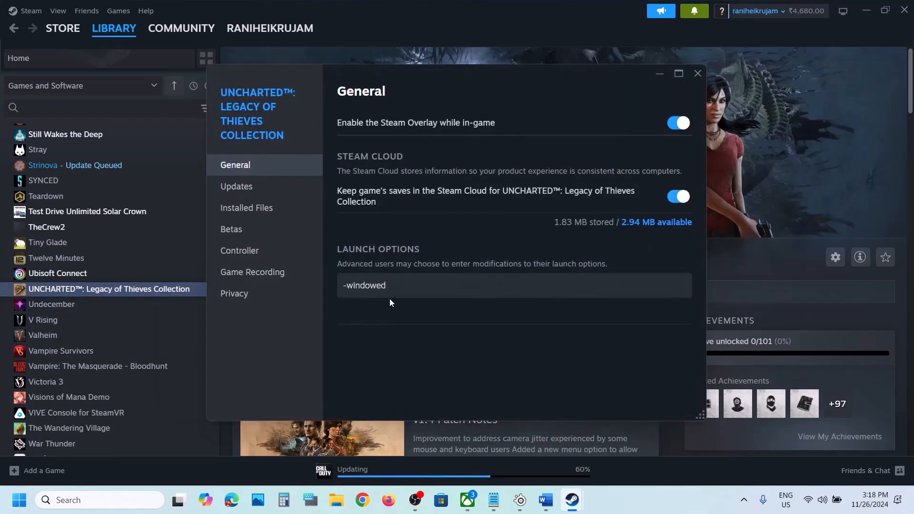
pyautogui.click(400, 284)
pyautogui.moveTo(400, 284); pyautogui.dragTo(326, 284)
pyautogui.press('BackSpace')
pyautogui.click(407, 356)
pyautogui.click(699, 72)
# Switch to the Word notes and review Step 6 on rolling back the graphics driver.
pyautogui.click(546, 500)
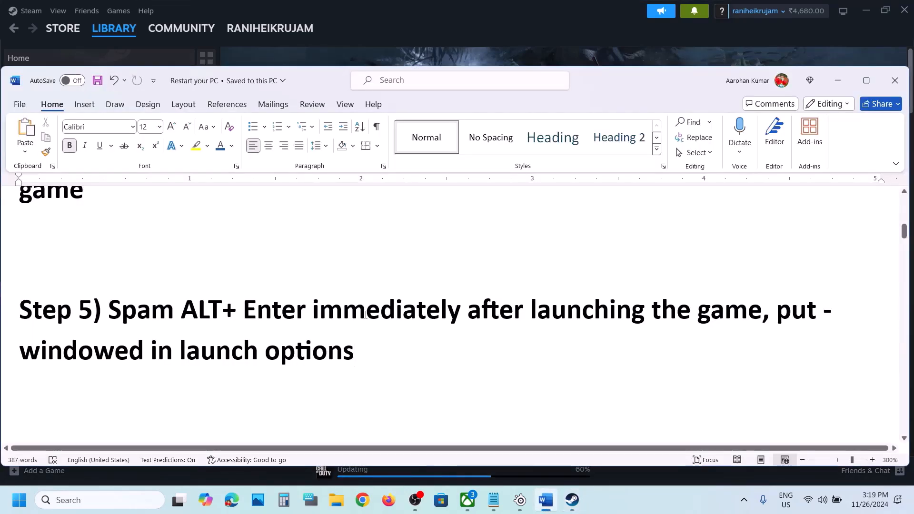
pyautogui.scroll(-5, 365, 314)
pyautogui.scroll(3, 365, 315)
pyautogui.scroll(1, 365, 314)
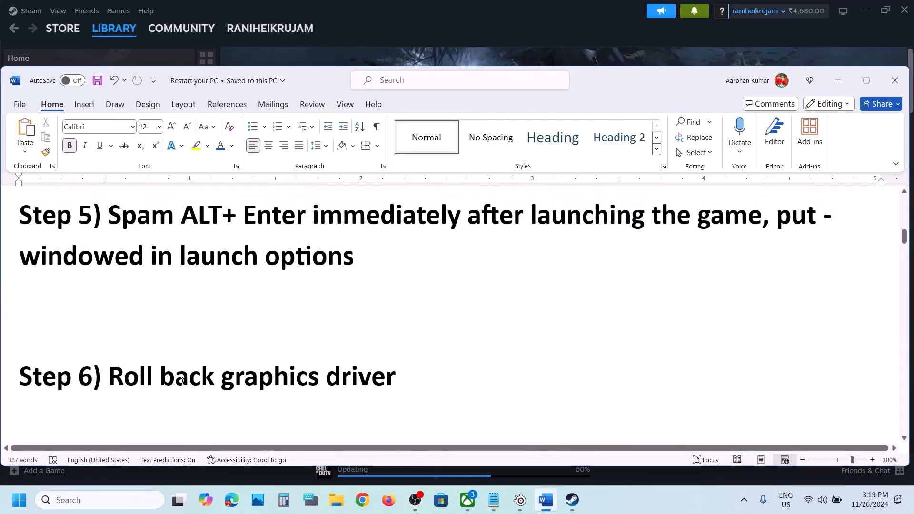
pyautogui.moveTo(143, 376); pyautogui.dragTo(406, 371)
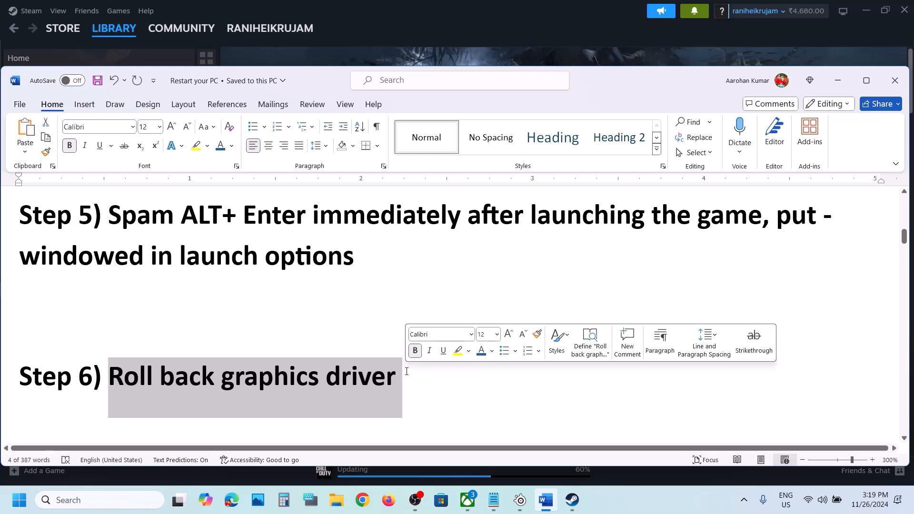
# Copy the NVIDIA GeForce drivers link from Step 7 of the notes and open it in Chrome.
pyautogui.scroll(-5, 406, 371)
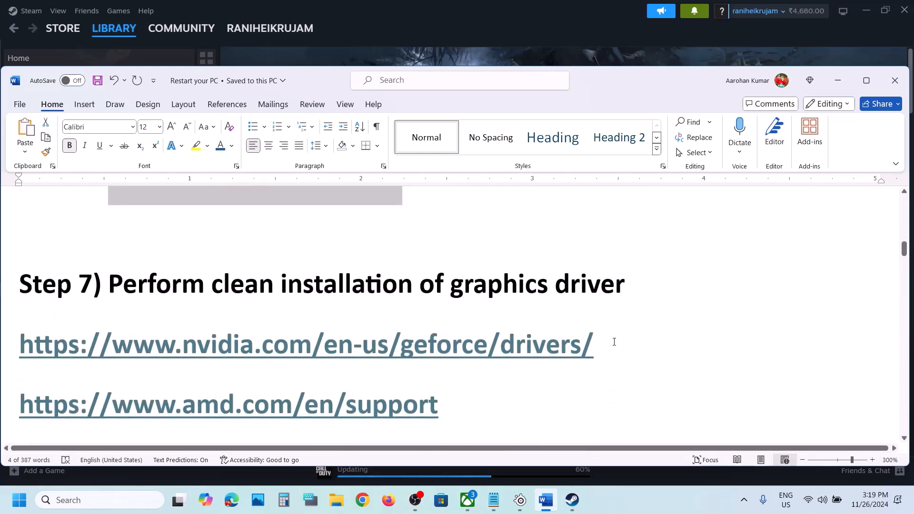
pyautogui.tripleClick(612, 344)
pyautogui.hotkey('ctrl', 'c')
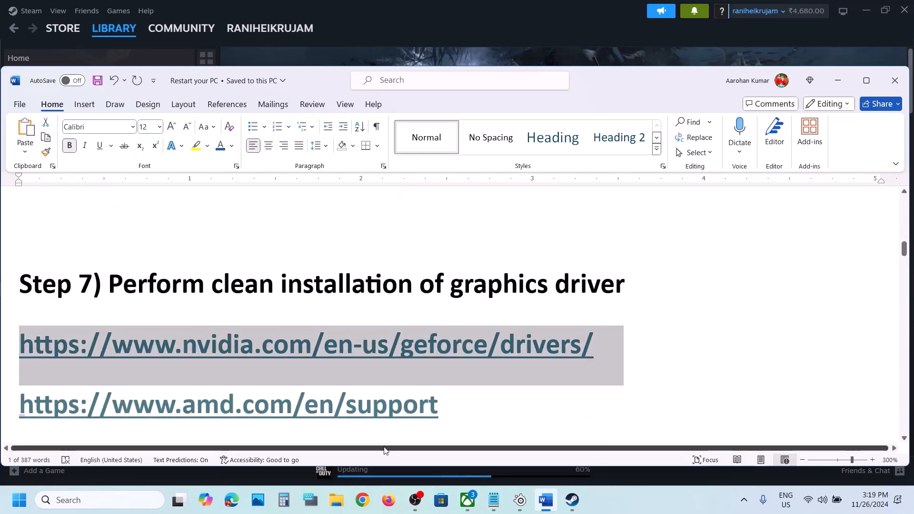
pyautogui.click(363, 500)
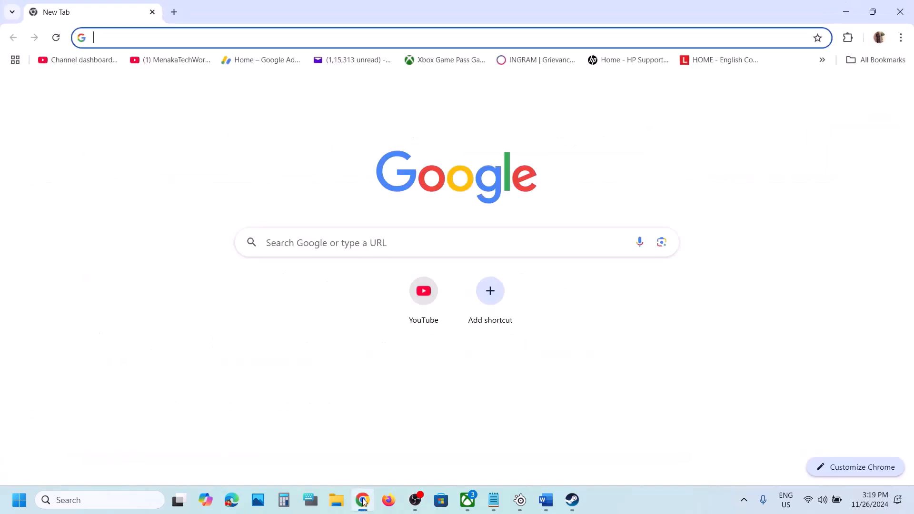
pyautogui.hotkey('ctrl', 'v')
pyautogui.press('Return')
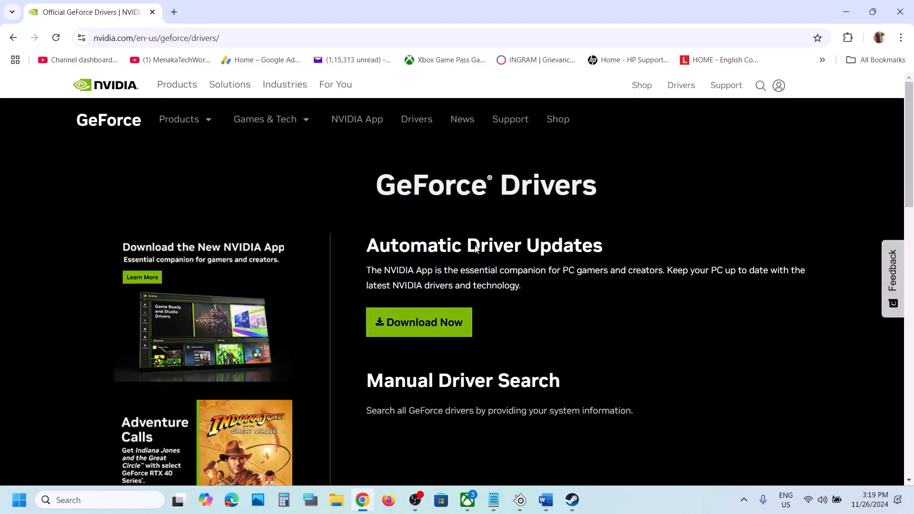
# In the manual driver search, choose GeForce RTX 30 Series (Notebooks) as product series and GeForce RTX 3050 Laptop GPU as product.
pyautogui.scroll(-5, 475, 245)
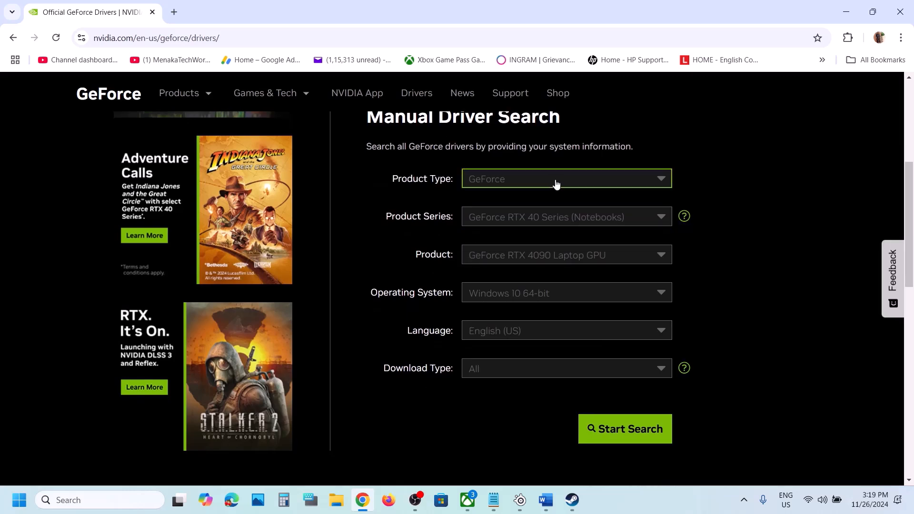
pyautogui.click(554, 228)
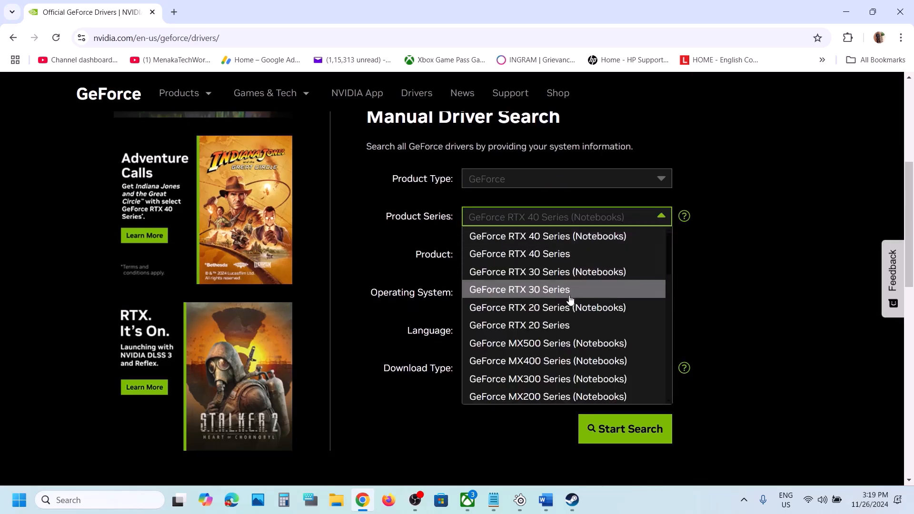
pyautogui.click(566, 278)
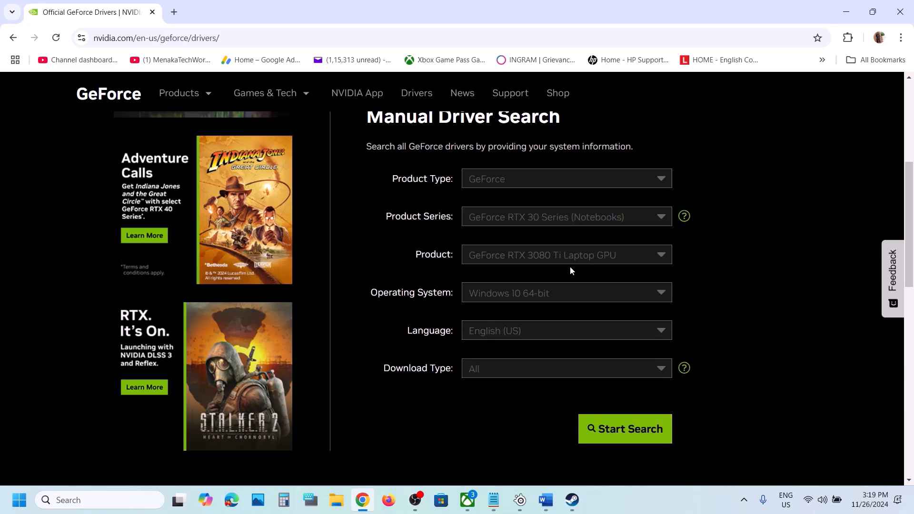
pyautogui.click(546, 257)
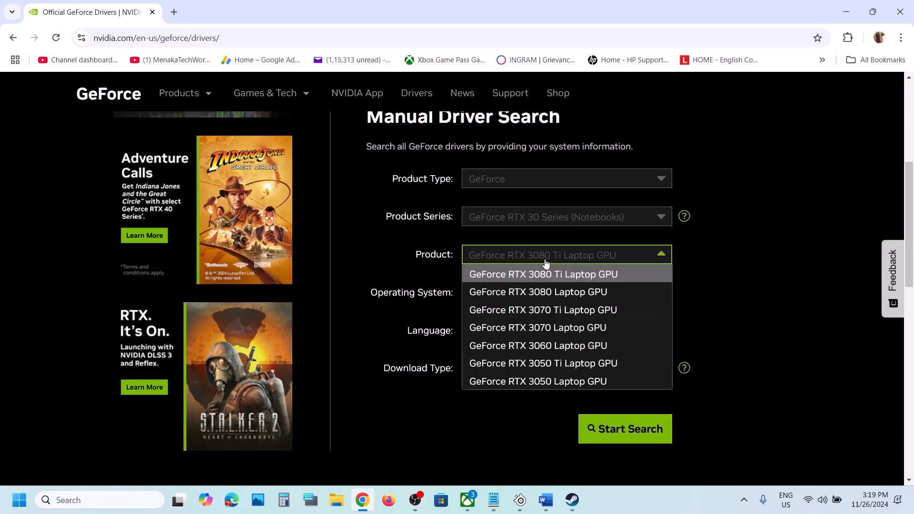
pyautogui.click(555, 382)
# Set the operating system to Windows 11 and start the manual driver search.
pyautogui.click(516, 294)
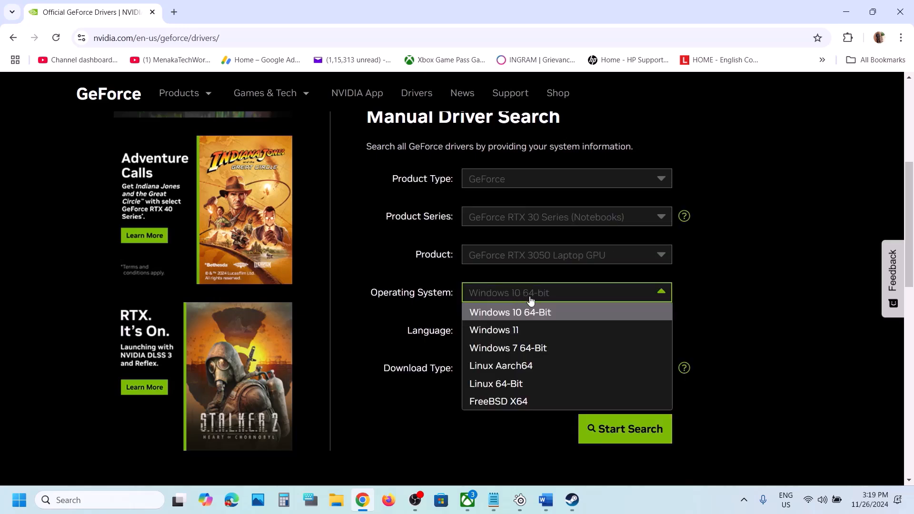
pyautogui.click(523, 314)
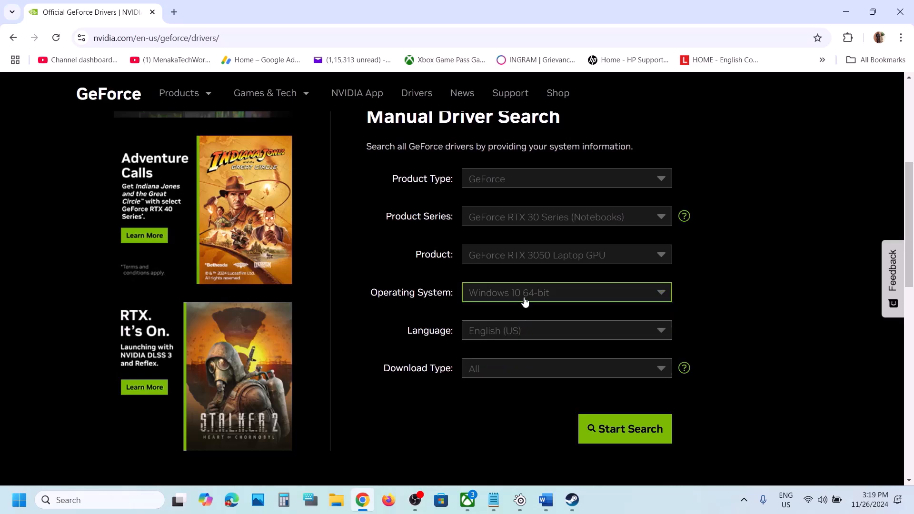
pyautogui.click(525, 299)
pyautogui.click(534, 336)
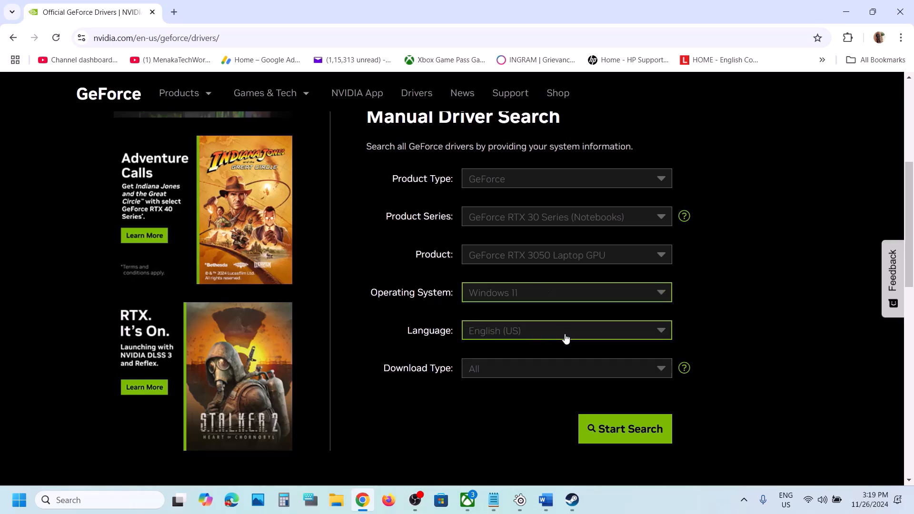
pyautogui.click(590, 428)
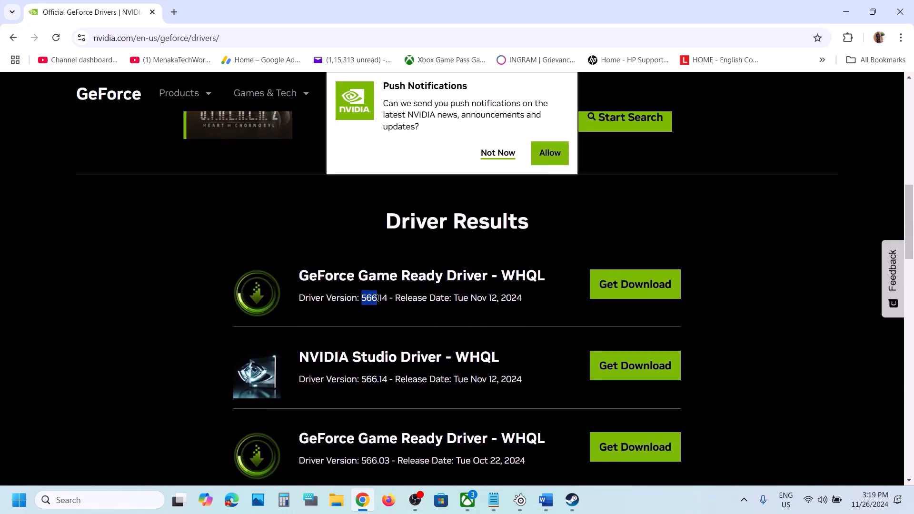
# Examine the versions and release dates of the newer and older drivers in the Driver Results list.
pyautogui.scroll(-1, 387, 360)
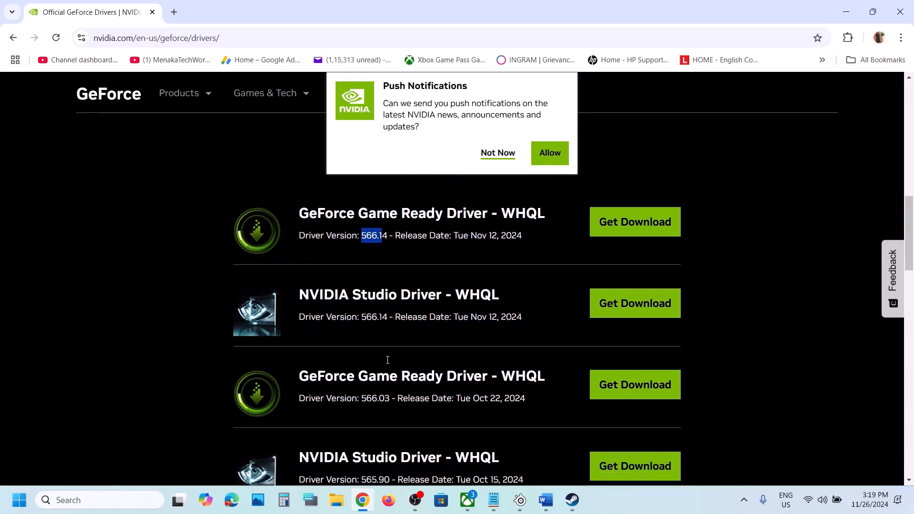
pyautogui.moveTo(376, 395); pyautogui.dragTo(390, 395)
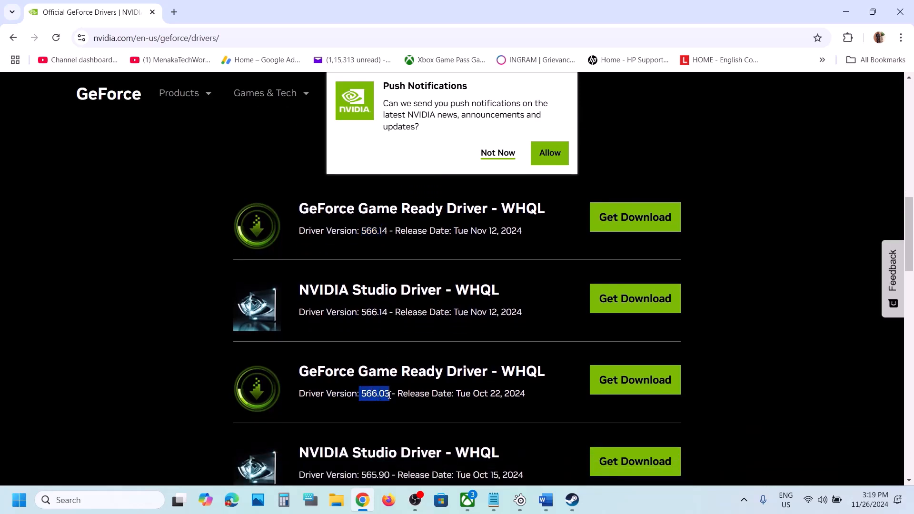
pyautogui.scroll(-3, 389, 395)
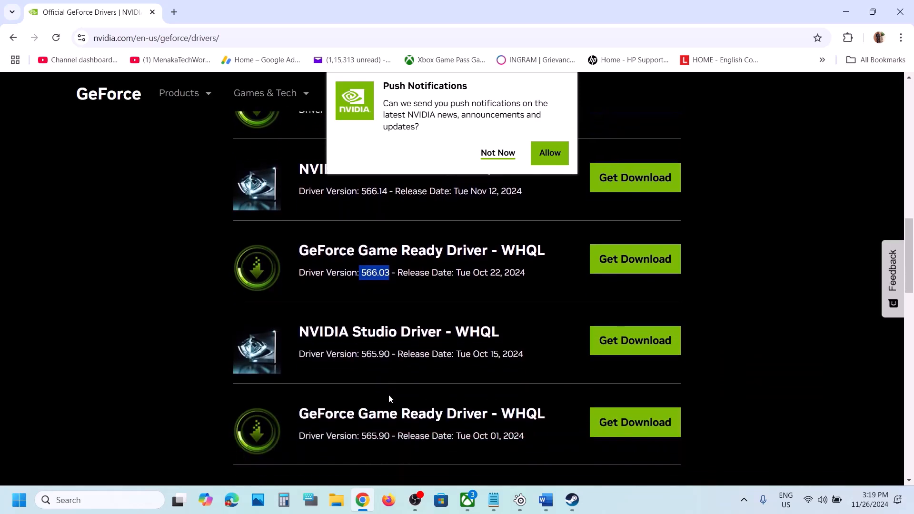
pyautogui.scroll(-8, 388, 397)
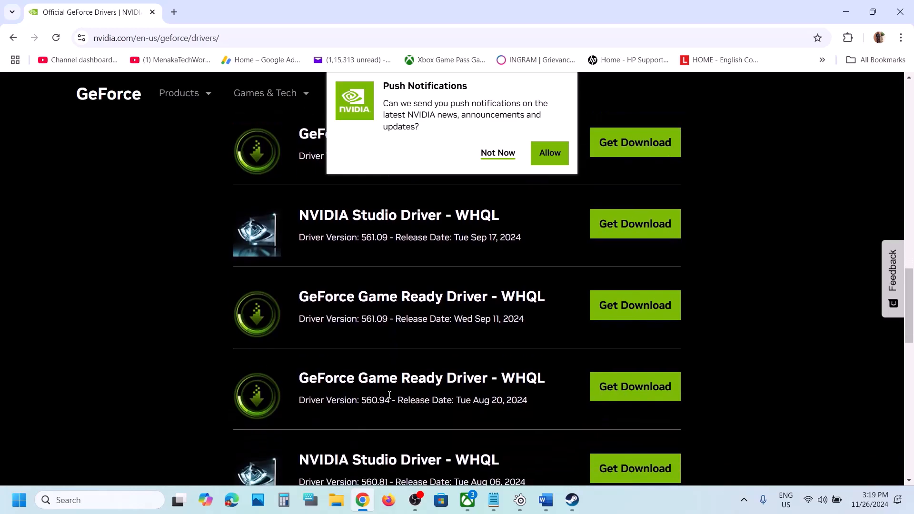
pyautogui.scroll(-2, 390, 395)
pyautogui.scroll(2, 389, 395)
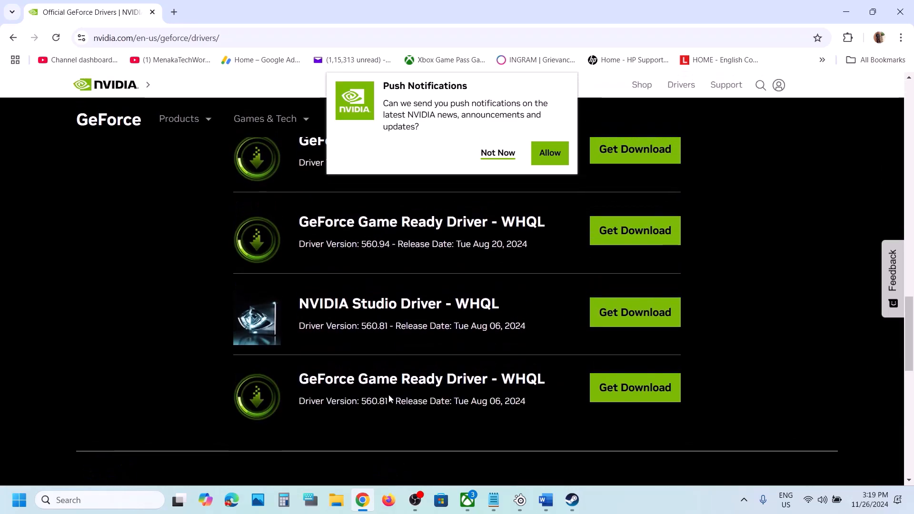
pyautogui.moveTo(333, 382); pyautogui.dragTo(455, 382)
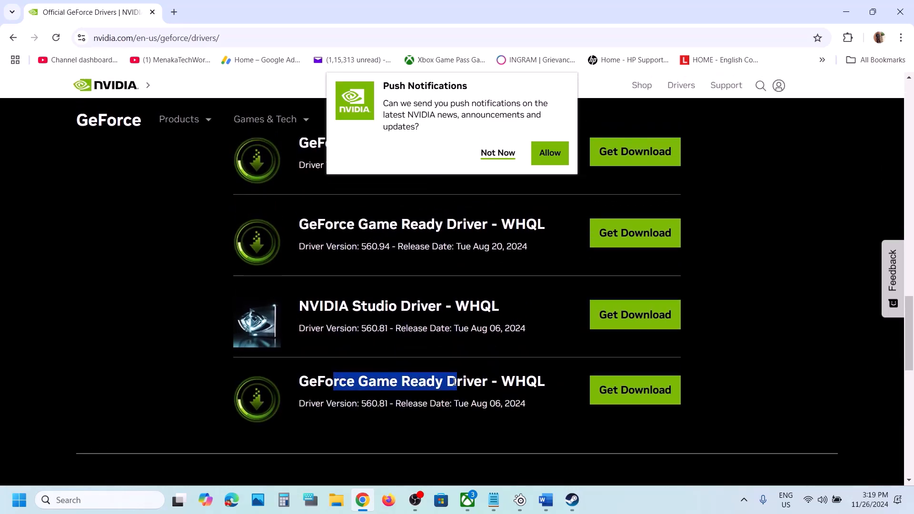
pyautogui.scroll(10, 454, 382)
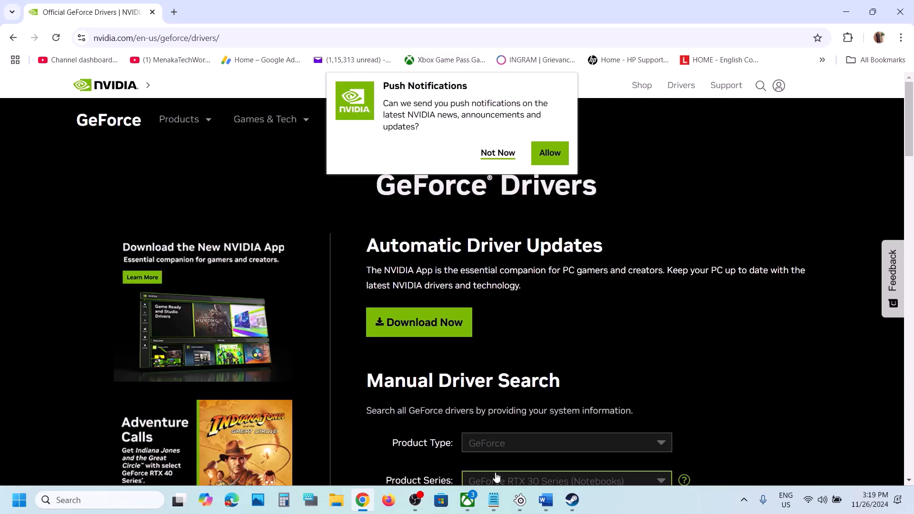
# Open the GeForce Game Ready Driver version 565.90 released Oct 01, 2024 from the results and download it.
pyautogui.scroll(-10, 502, 358)
pyautogui.scroll(-1, 503, 359)
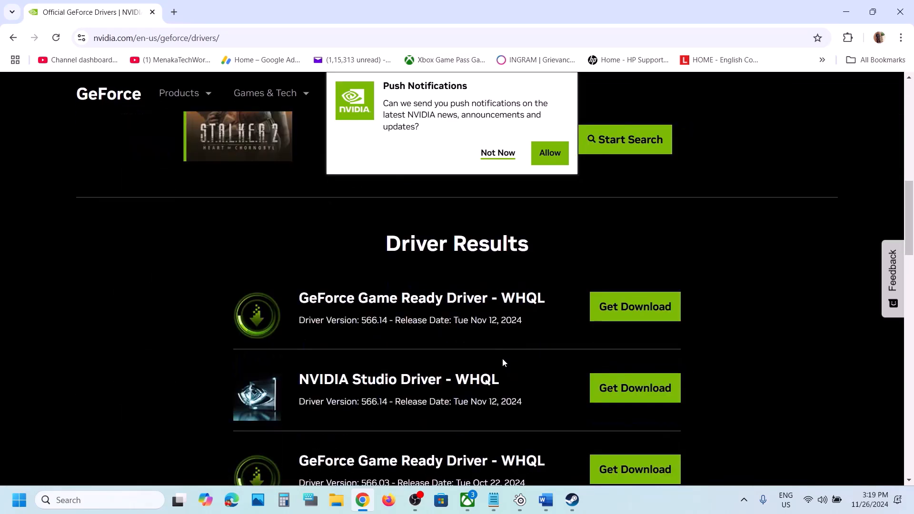
pyautogui.scroll(-3, 566, 383)
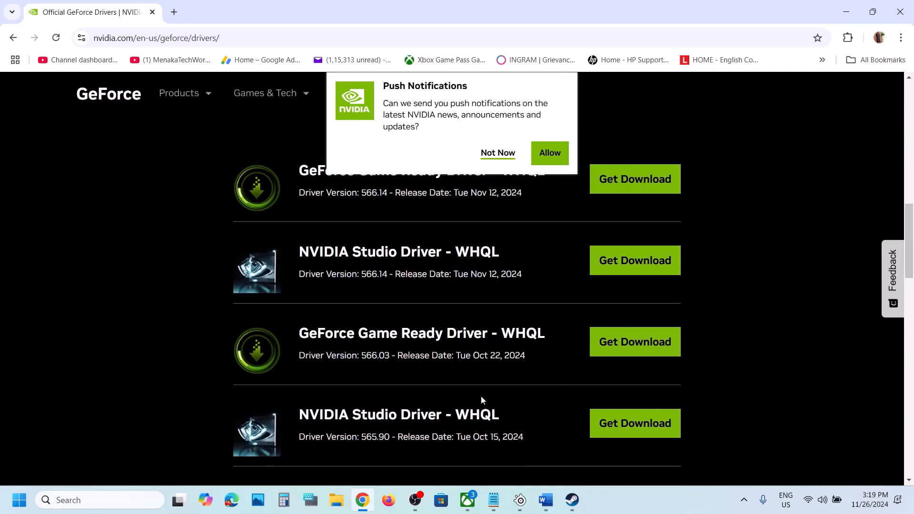
pyautogui.scroll(-2, 481, 399)
pyautogui.moveTo(362, 426); pyautogui.dragTo(468, 420)
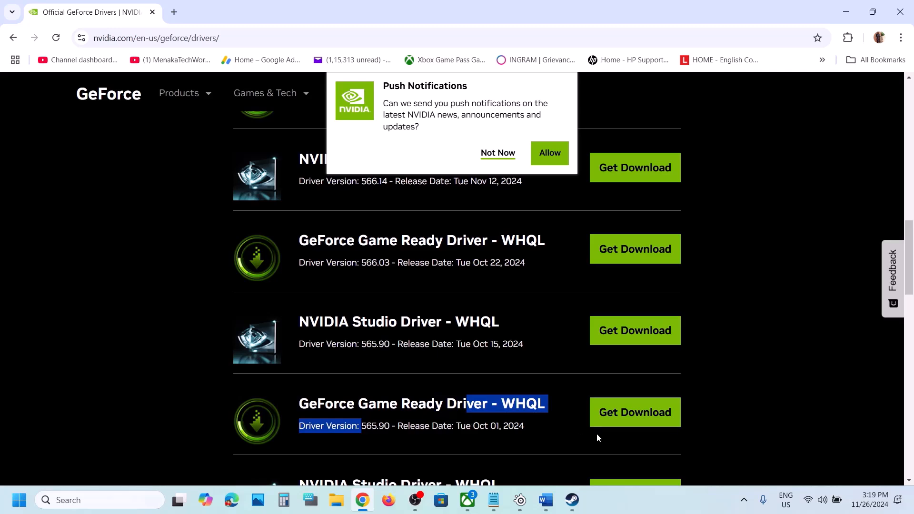
pyautogui.click(612, 424)
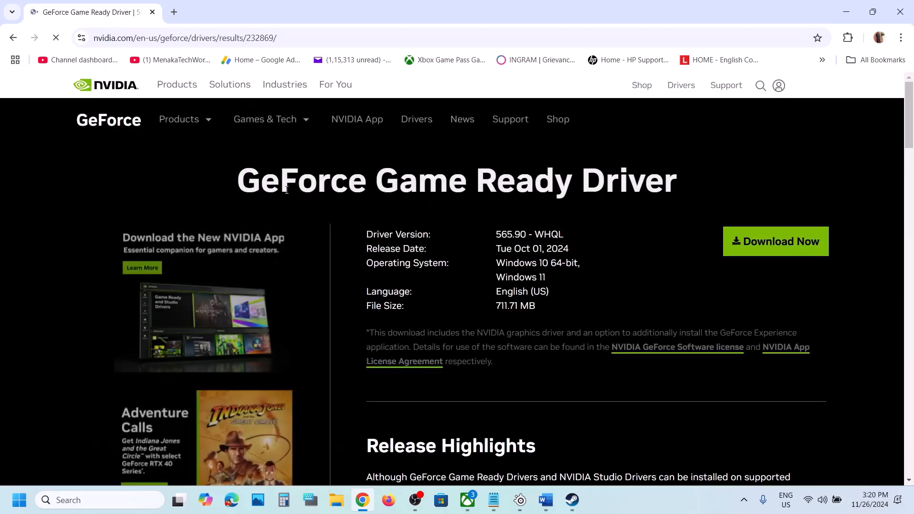
pyautogui.scroll(-1, 804, 228)
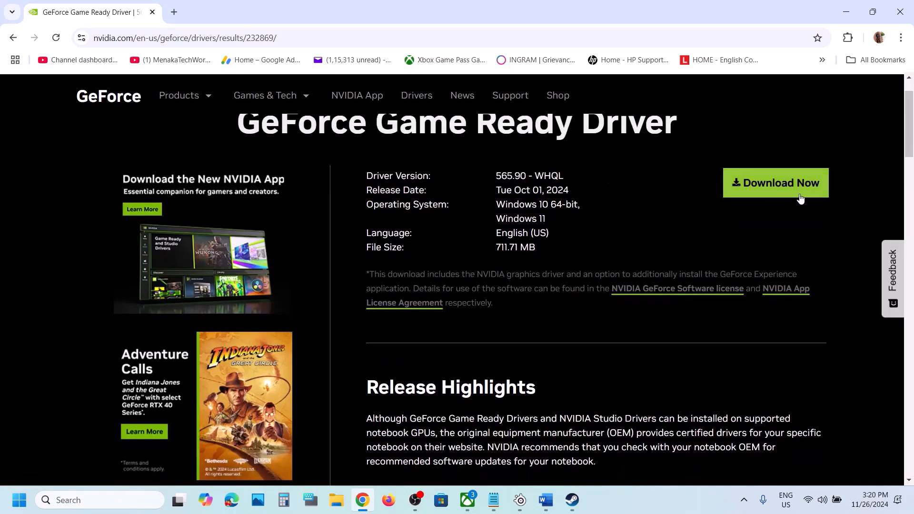
pyautogui.click(801, 199)
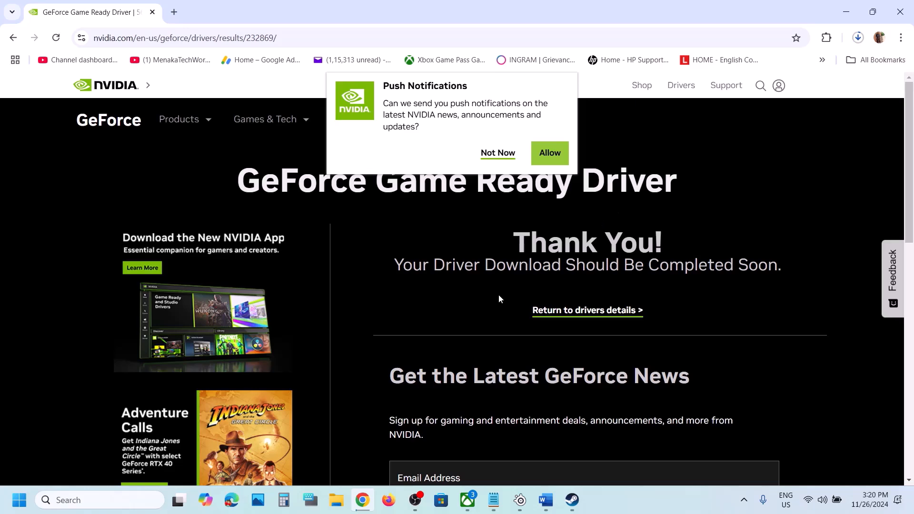
# Switch to the Word notes and review Step 6 on rolling back the driver and Step 7 with its NVIDIA and AMD links.
pyautogui.click(545, 500)
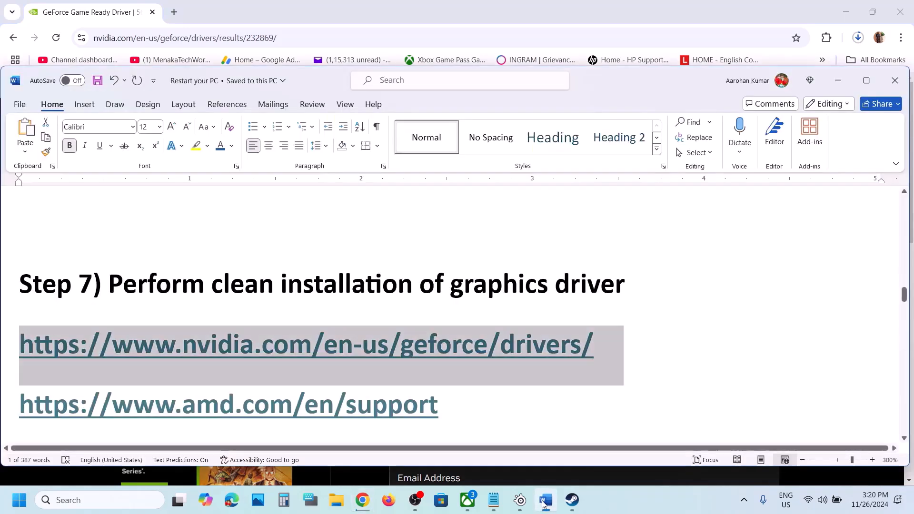
pyautogui.scroll(-1, 361, 346)
pyautogui.scroll(5, 362, 346)
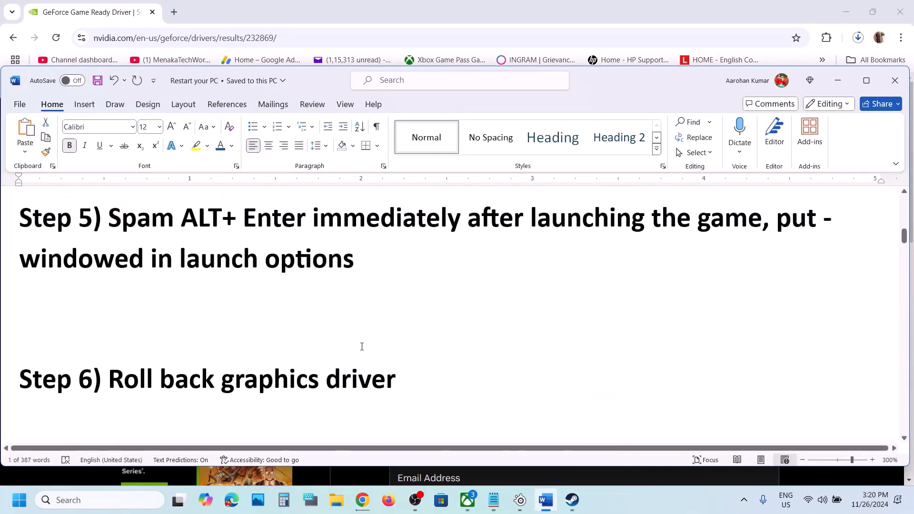
pyautogui.scroll(-3, 362, 346)
pyautogui.scroll(2, 173, 320)
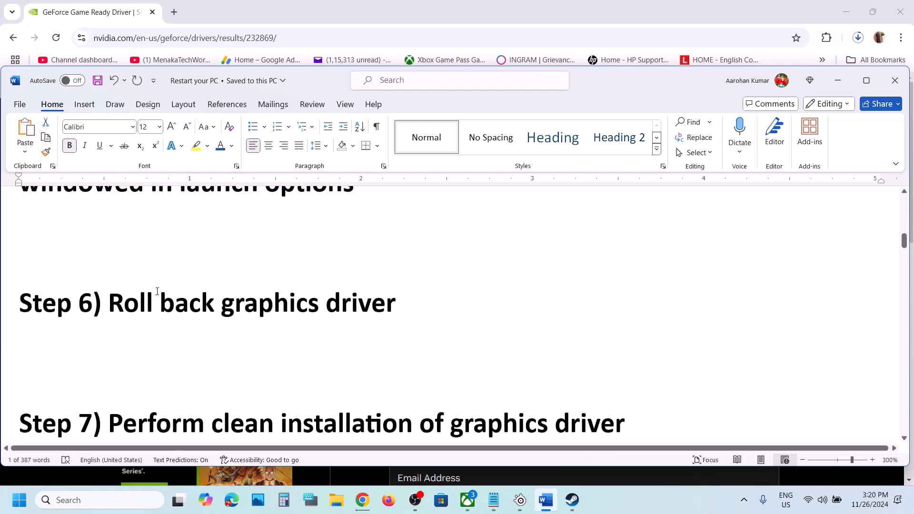
pyautogui.moveTo(110, 305); pyautogui.dragTo(392, 322)
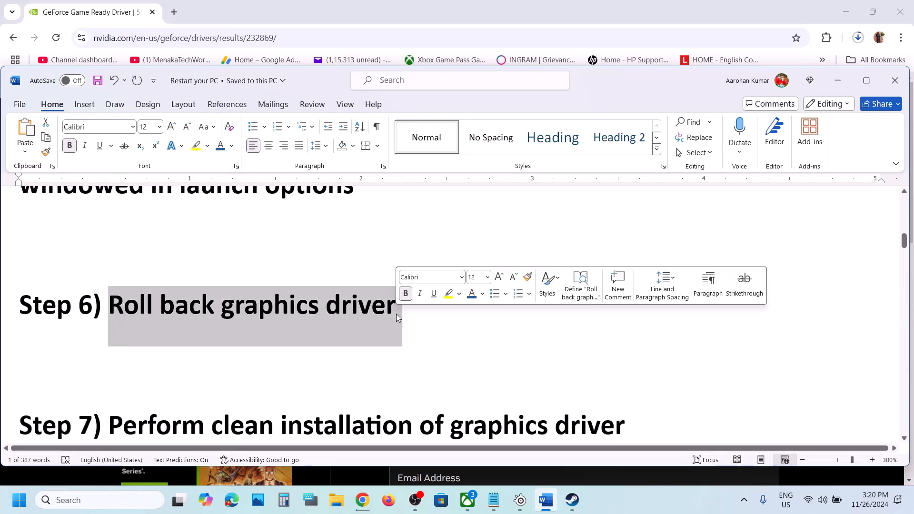
pyautogui.scroll(-2, 396, 315)
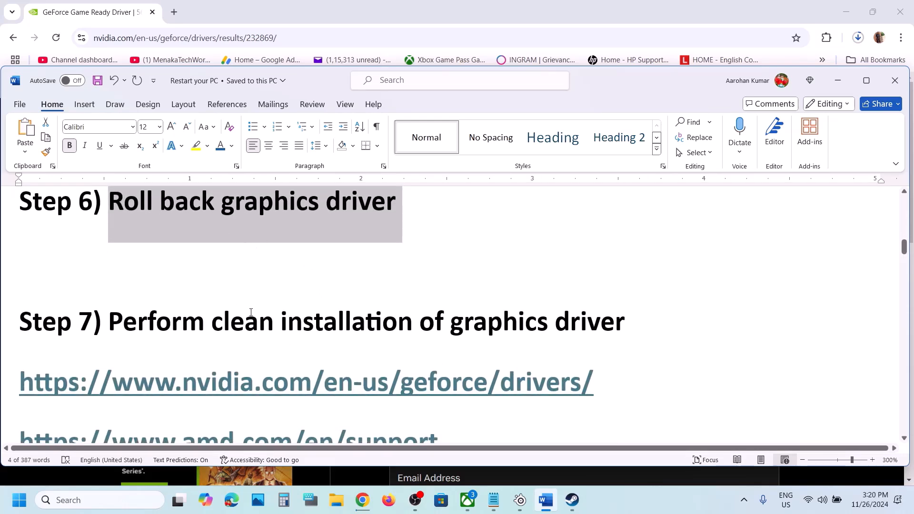
pyautogui.moveTo(109, 322); pyautogui.dragTo(577, 323)
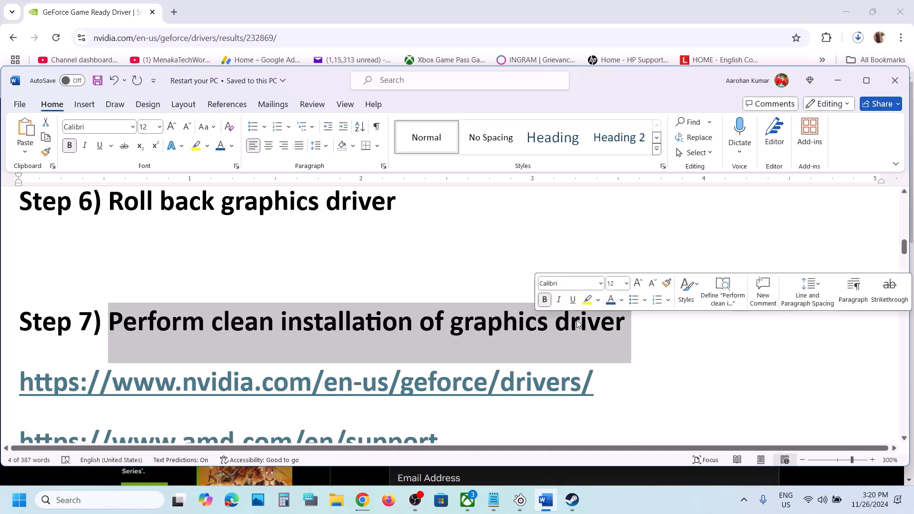
pyautogui.scroll(-2, 333, 314)
pyautogui.moveTo(400, 299); pyautogui.dragTo(485, 300)
pyautogui.moveTo(175, 357); pyautogui.dragTo(419, 353)
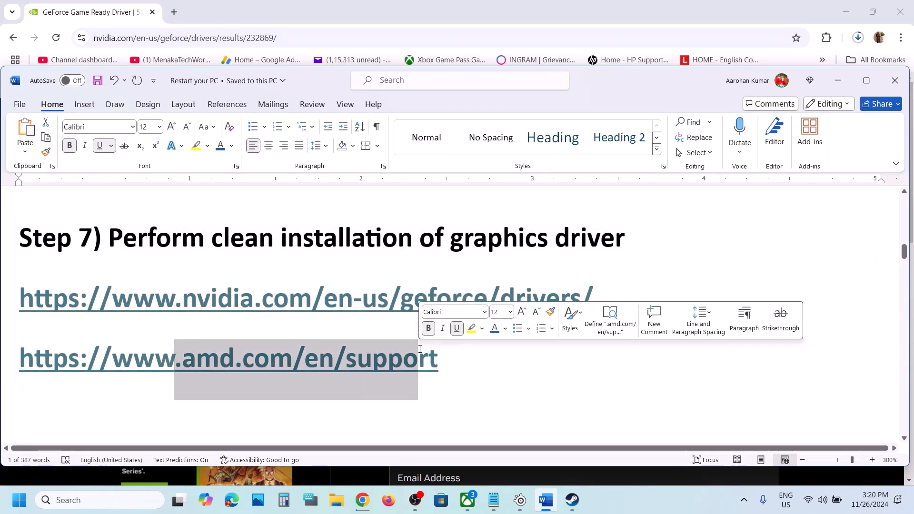
# On the NVIDIA Drivers page in Chrome, choose Windows 11 and find drivers for the GeForce RTX 3050 Laptop GPU.
pyautogui.click(666, 499)
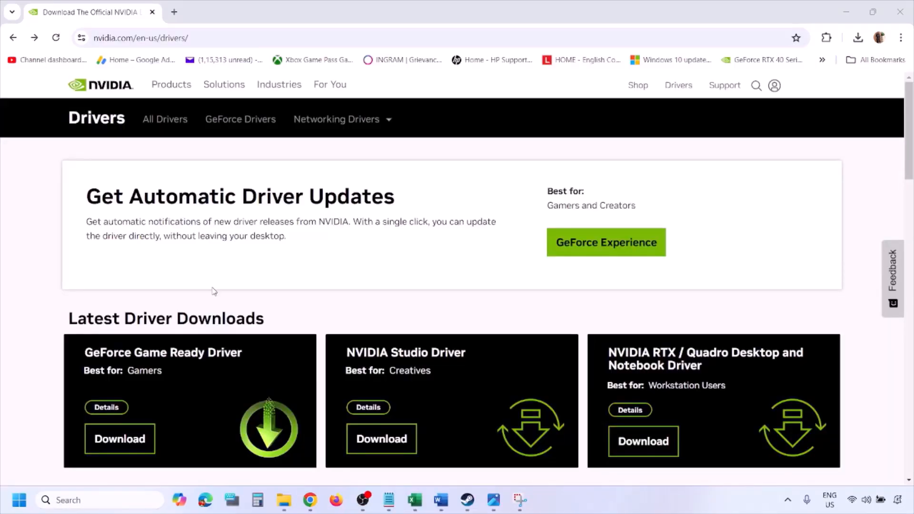
pyautogui.scroll(-9, 214, 291)
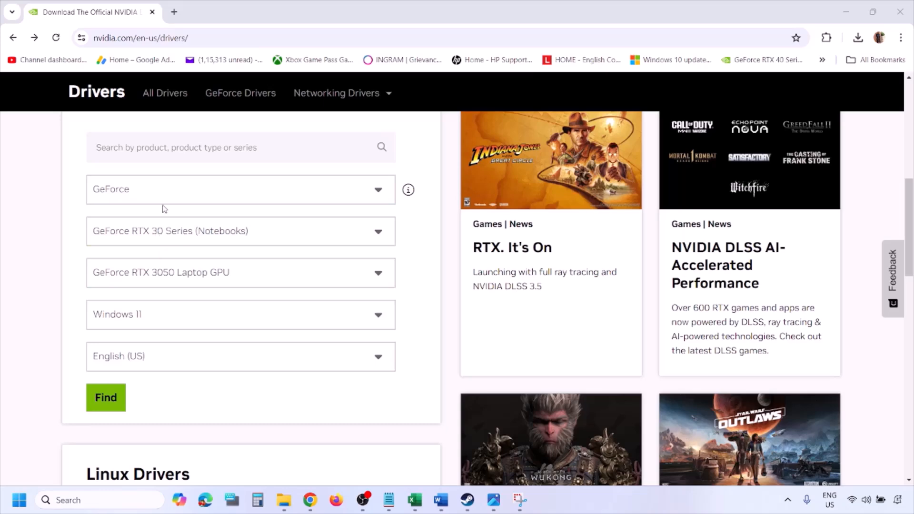
pyautogui.click(151, 318)
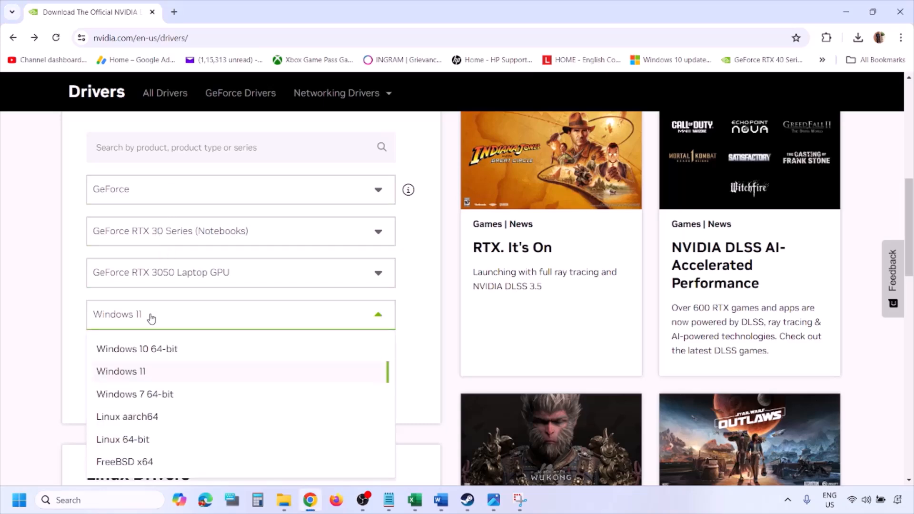
pyautogui.click(133, 372)
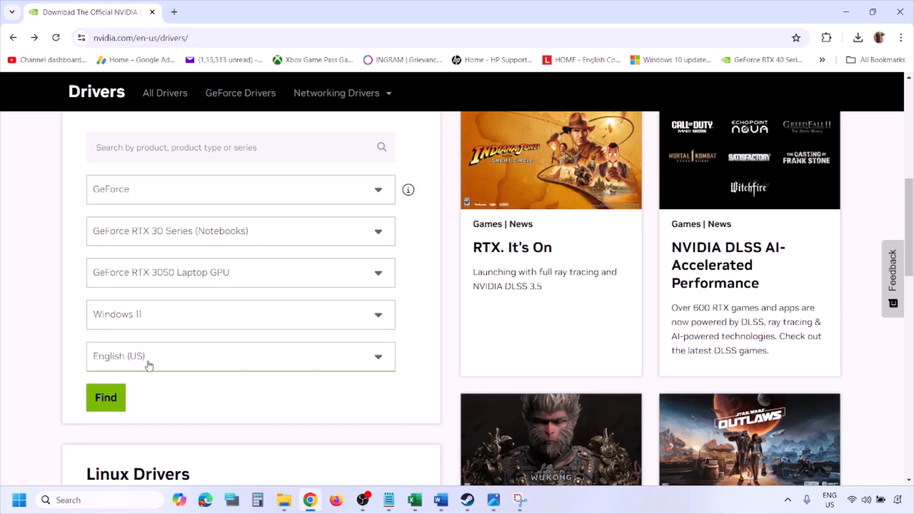
pyautogui.click(107, 398)
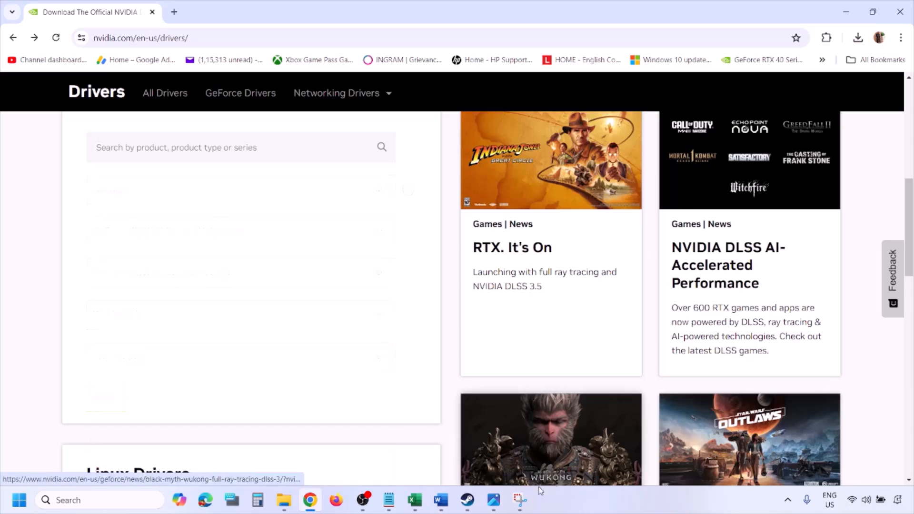
# Switch to the Photos app and look through the saved NVIDIA screenshots from 1.png to 5.png, ending at the clean installation option.
pyautogui.click(494, 500)
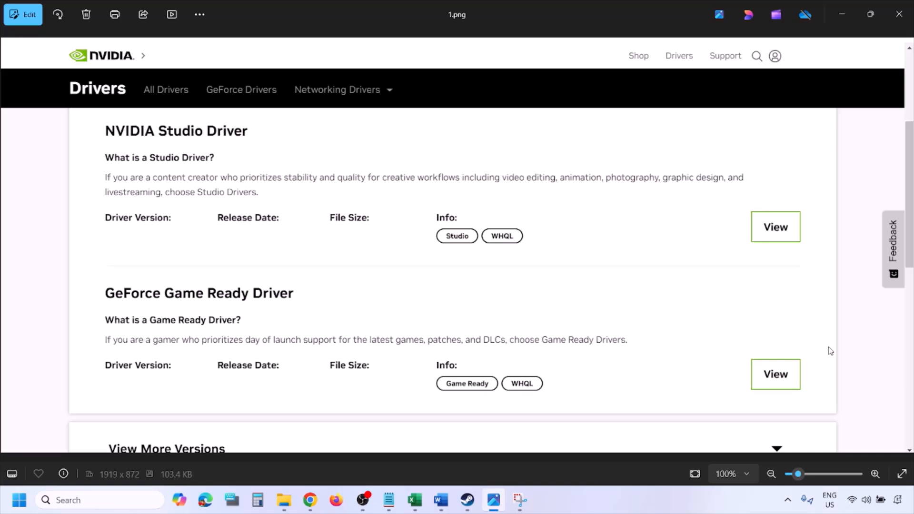
pyautogui.press('Right')
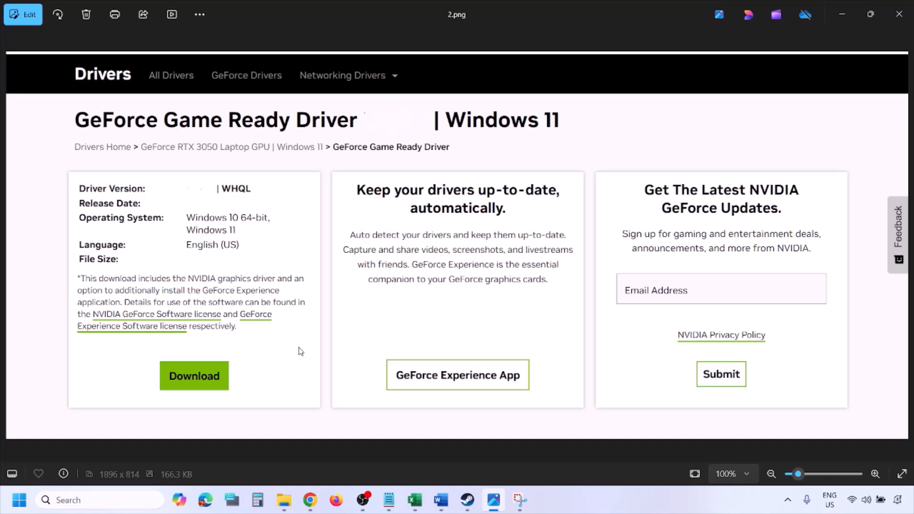
pyautogui.press('Right')
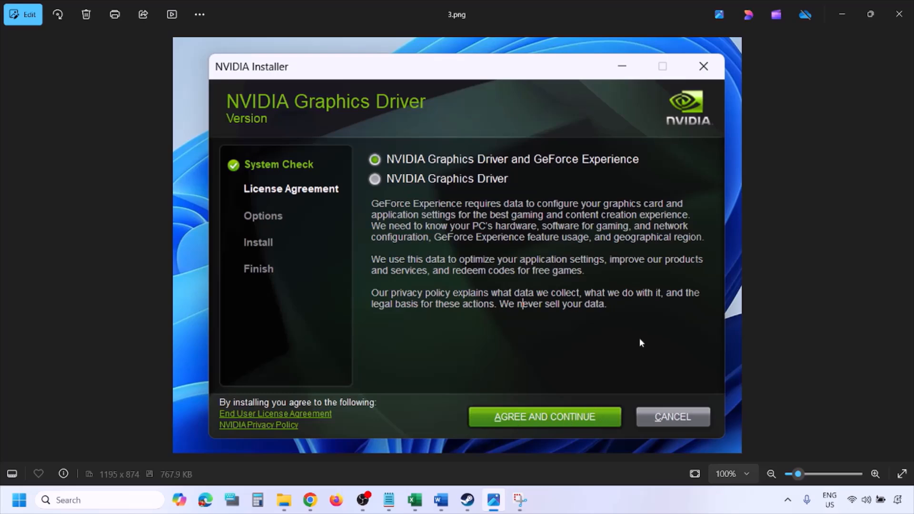
pyautogui.press('Right')
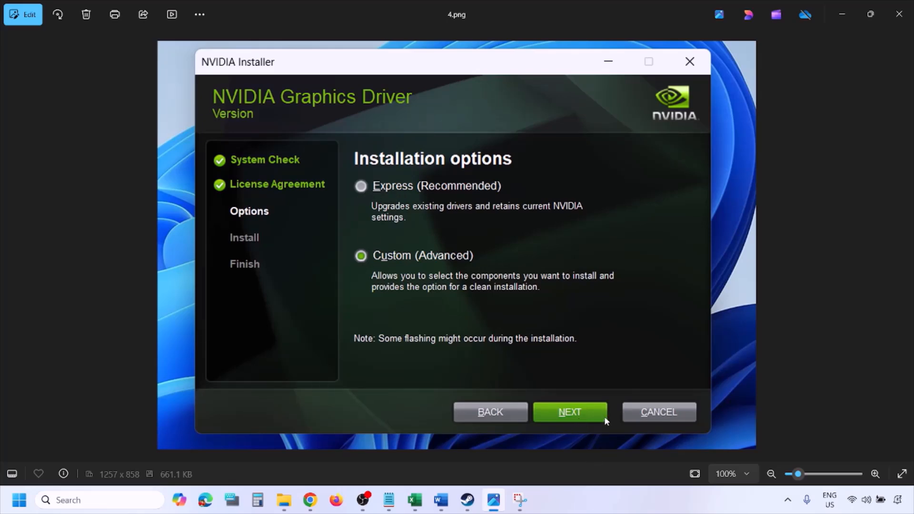
pyautogui.press('Right')
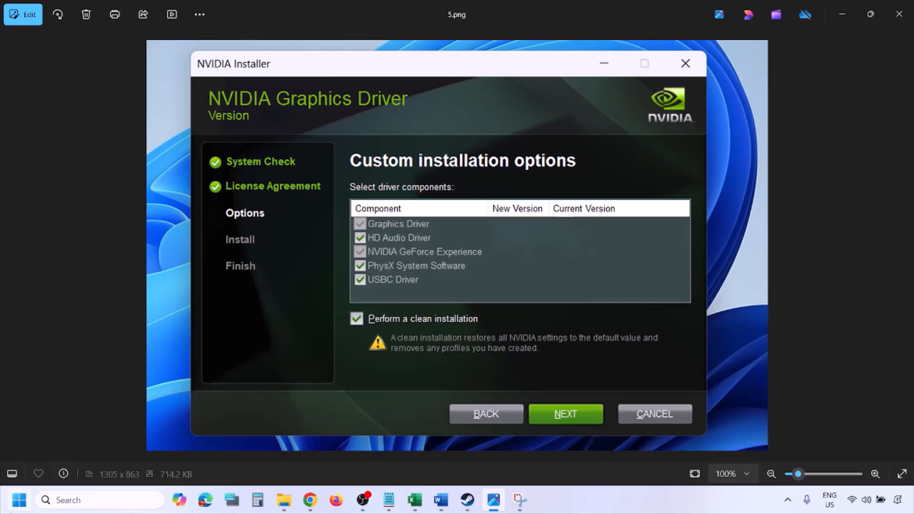
# Show the Windows power choices with the Restart option and dismiss them without restarting.
pyautogui.click(19, 500)
pyautogui.click(347, 460)
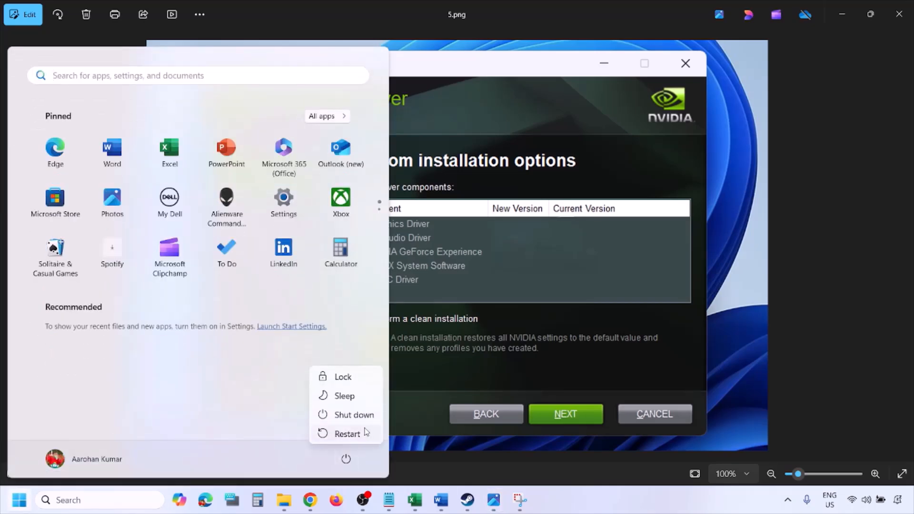
pyautogui.press('Escape')
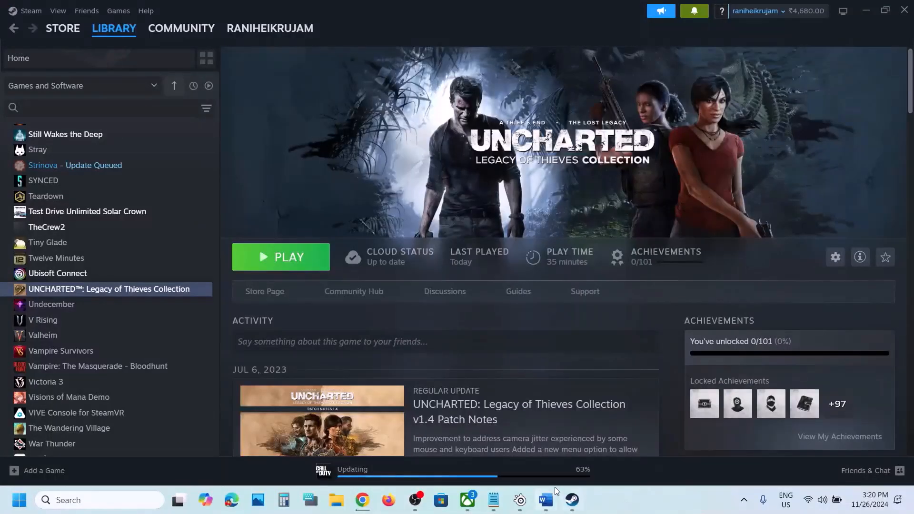
# Switch to the Word notes and review Step 8 on verifying the game files.
pyautogui.click(545, 500)
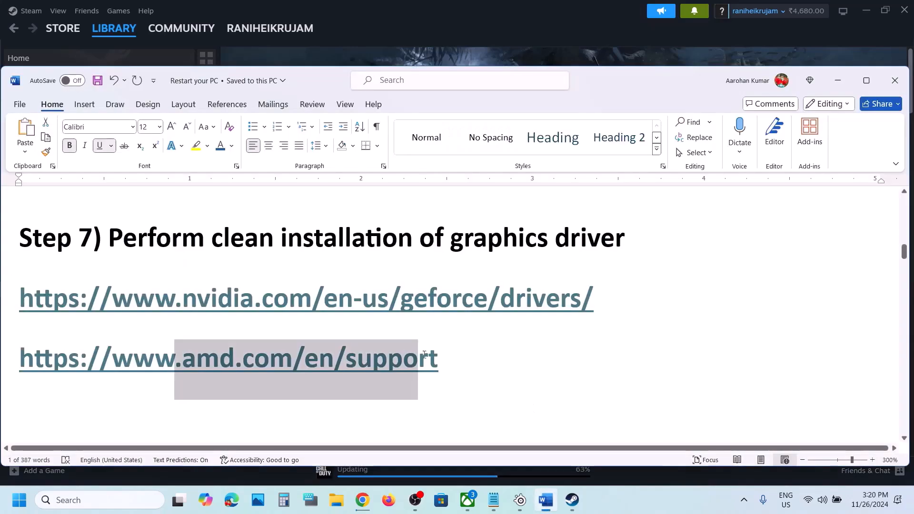
pyautogui.scroll(-4, 386, 357)
pyautogui.moveTo(353, 317); pyautogui.dragTo(110, 316)
# In Steam, view the integrity verification option among the installed files properties of UNCHARTED: Legacy of Thieves Collection and close the properties.
pyautogui.click(570, 501)
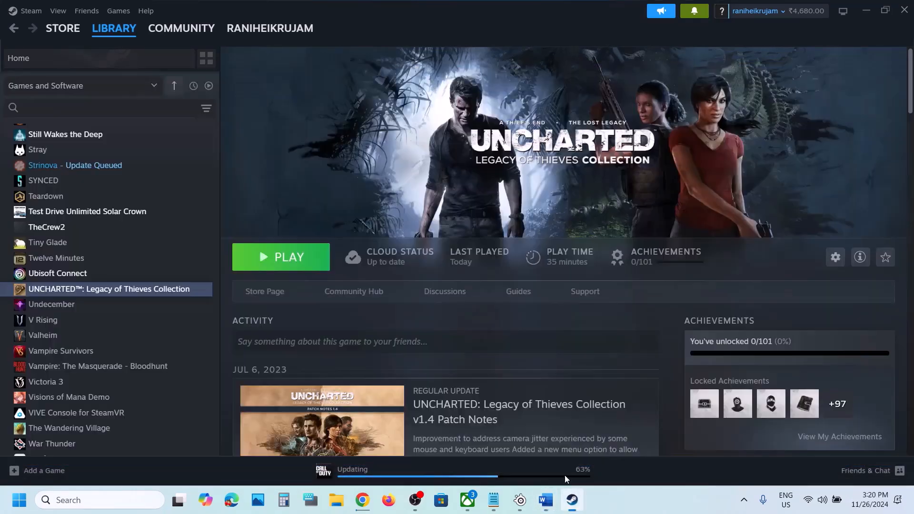
pyautogui.rightClick(118, 293)
pyautogui.moveTo(176, 353)
pyautogui.click(152, 385)
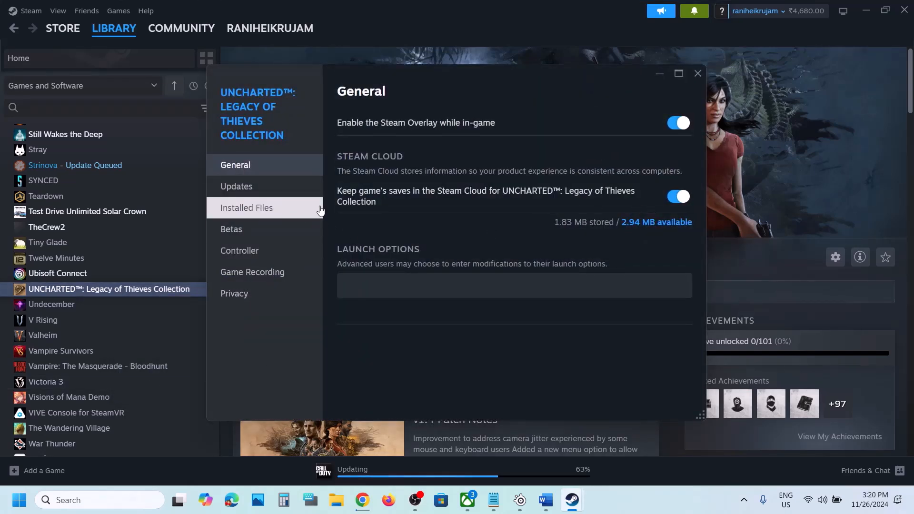
pyautogui.click(287, 216)
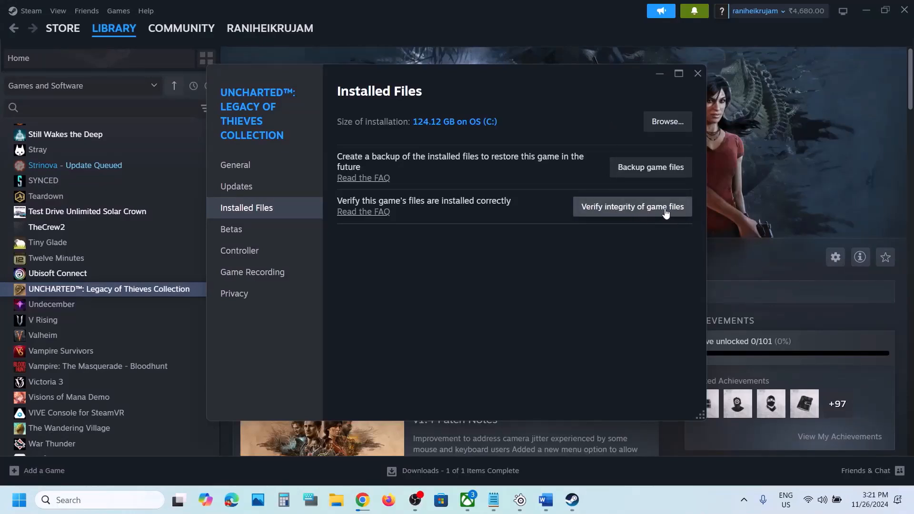
pyautogui.click(698, 73)
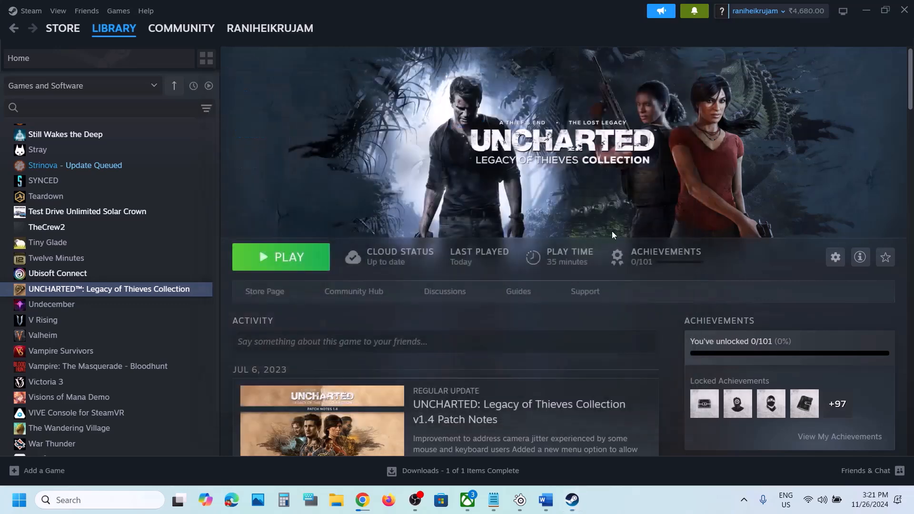
# Switch to the Word notes and review Step 9 on putting -dx11 or -dx12 in the launch options.
pyautogui.click(545, 500)
pyautogui.scroll(-3, 362, 315)
pyautogui.scroll(3, 362, 315)
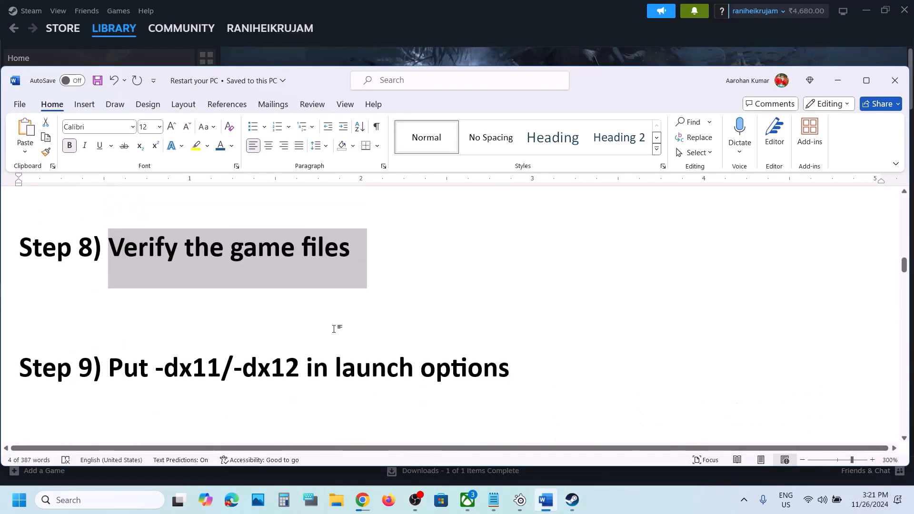
pyautogui.moveTo(164, 376); pyautogui.dragTo(420, 381)
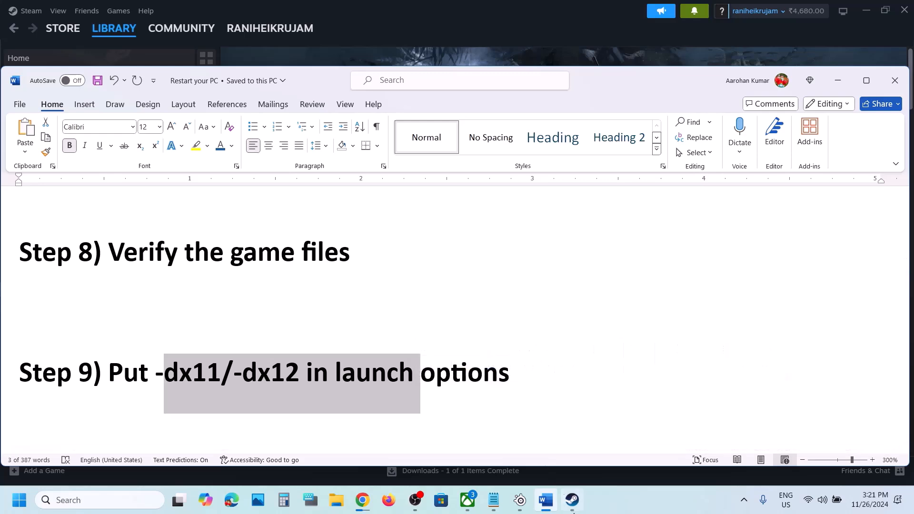
# In Steam, set the launch options of UNCHARTED: Legacy of Thieves Collection to -dx11.
pyautogui.click(572, 499)
pyautogui.rightClick(150, 294)
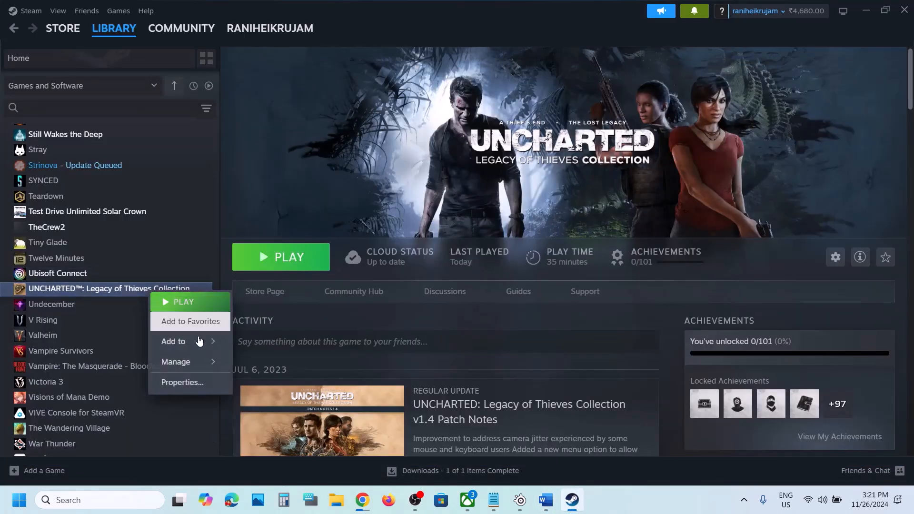
pyautogui.click(177, 381)
pyautogui.click(400, 284)
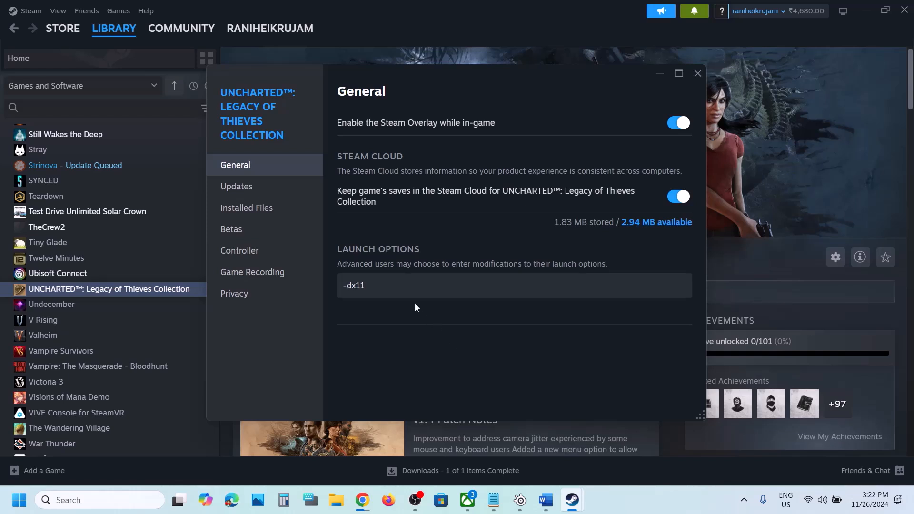
# Replace the -dx11 launch option with the other DirectX option given in Step 9 of the notes.
pyautogui.click(403, 289)
pyautogui.moveTo(368, 286); pyautogui.dragTo(353, 286)
pyautogui.tripleClick(354, 285)
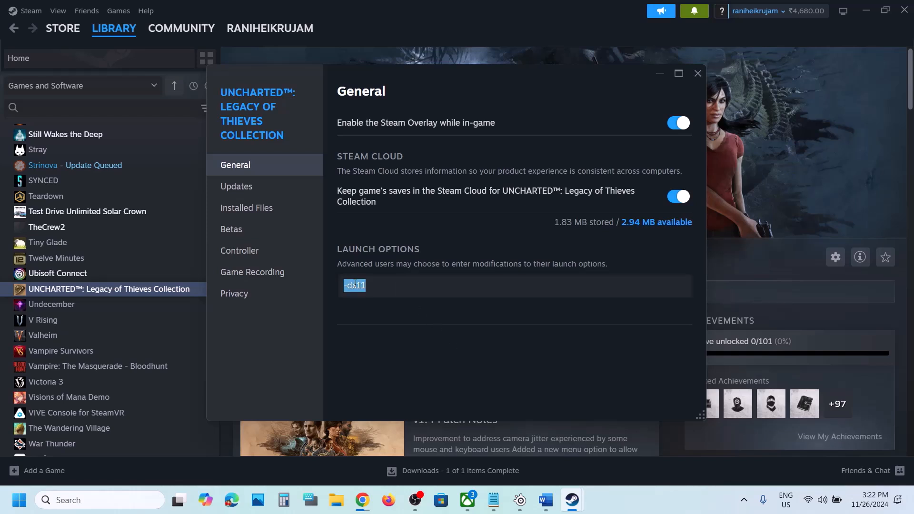
pyautogui.write('-')
pyautogui.click(405, 339)
# Clear the game's launch options and close its properties.
pyautogui.click(393, 284)
pyautogui.tripleClick(349, 287)
pyautogui.write('-')
pyautogui.click(496, 379)
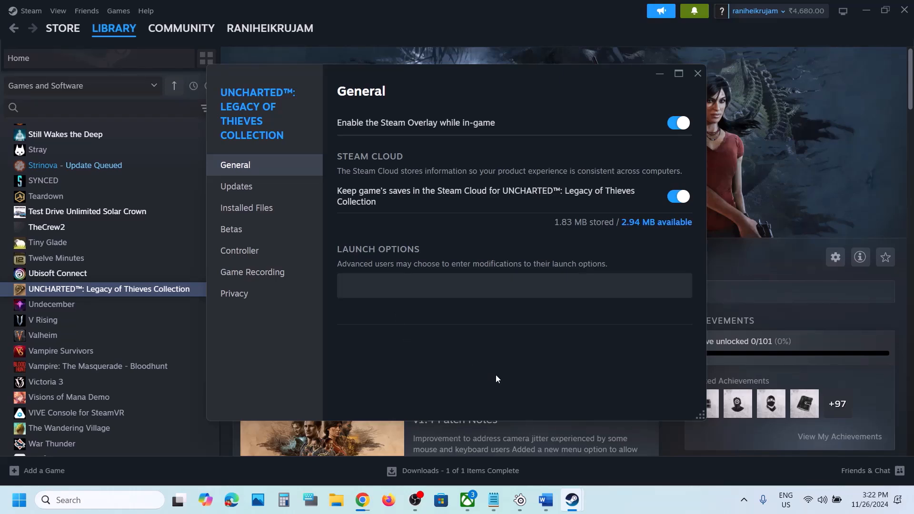
pyautogui.click(698, 77)
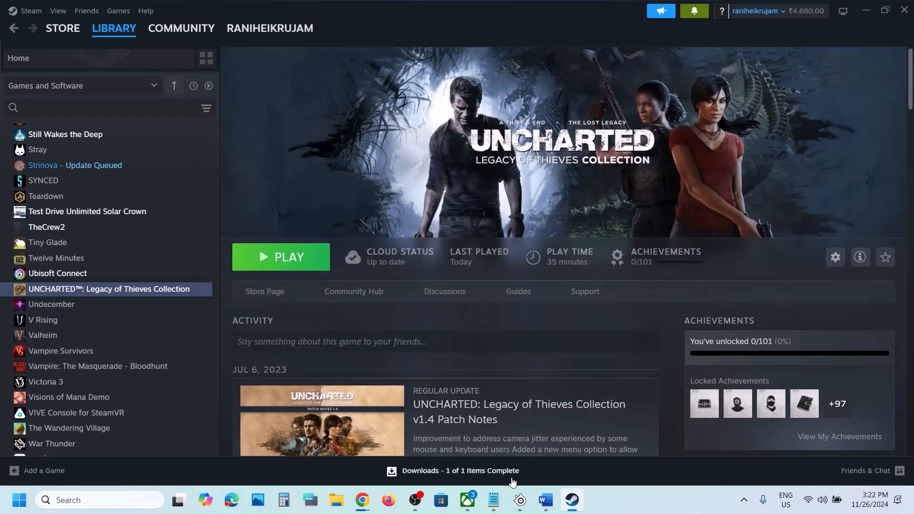
# Switch to the Word notes and review Step 10 on setting the Windows power plan to Power Saver.
pyautogui.click(545, 500)
pyautogui.scroll(-5, 431, 329)
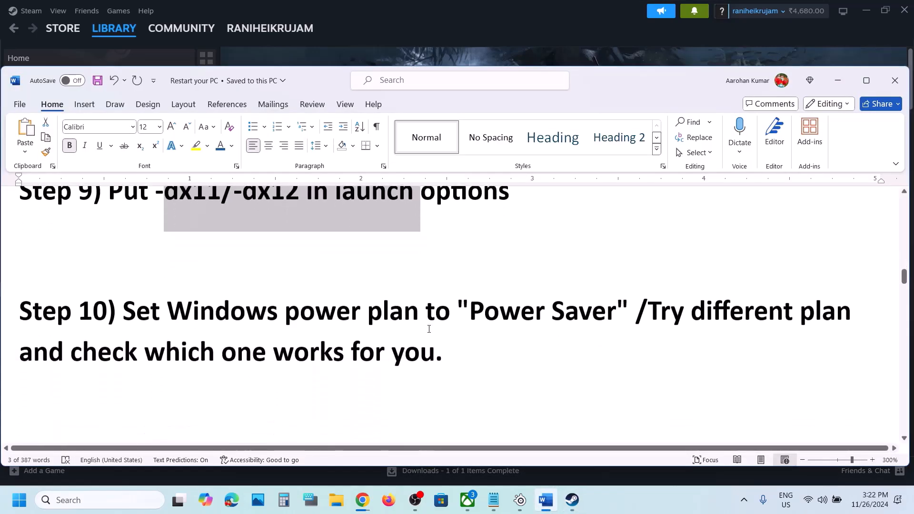
pyautogui.moveTo(183, 293); pyautogui.dragTo(464, 293)
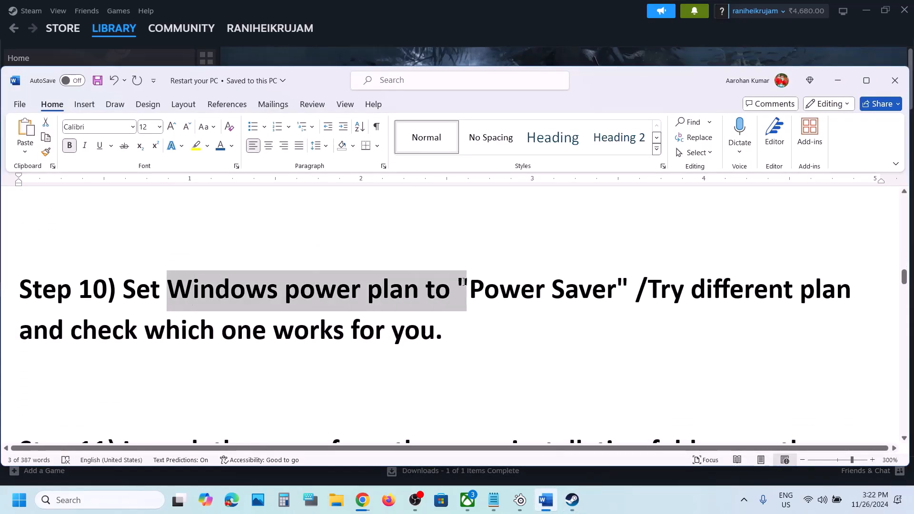
pyautogui.click(493, 293)
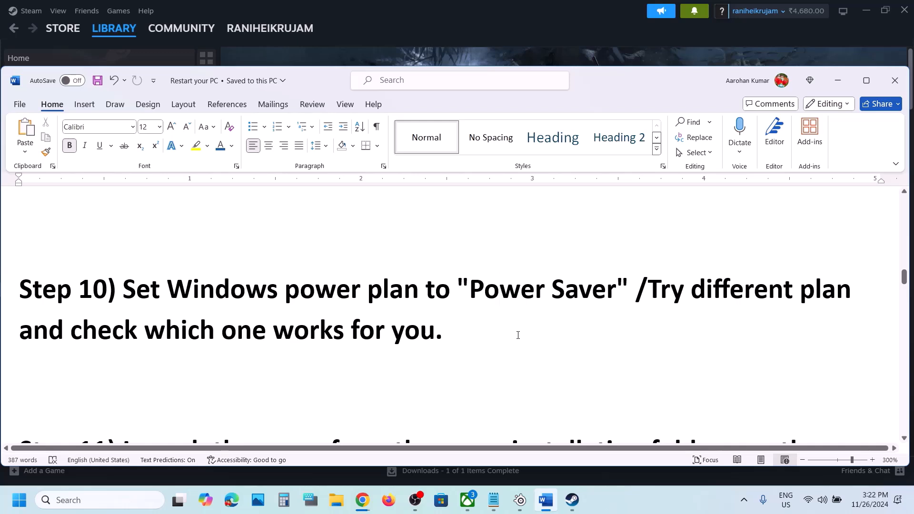
# Open Power Options under Hardware and Sound in Control Panel and check the Power saver plan in the Power Saver.jpg reference image.
pyautogui.click(105, 498)
pyautogui.write('contro')
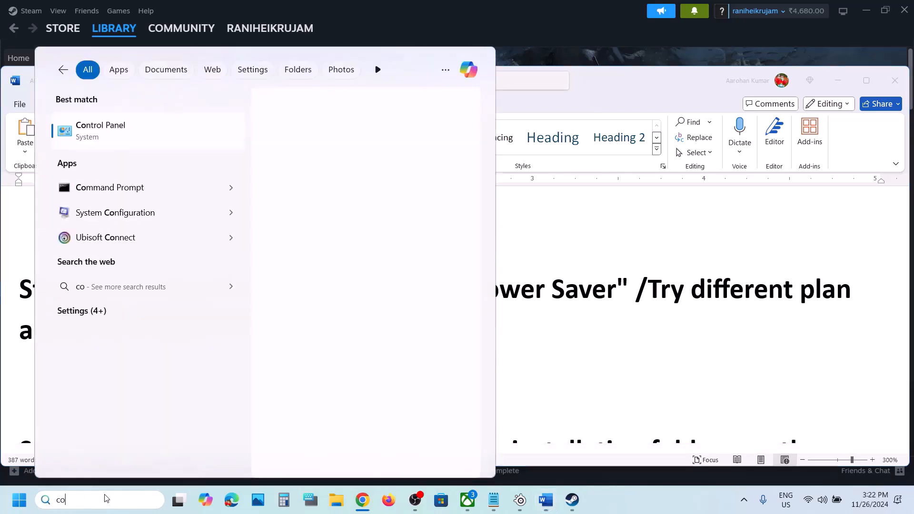
pyautogui.write('l')
pyautogui.press('Escape')
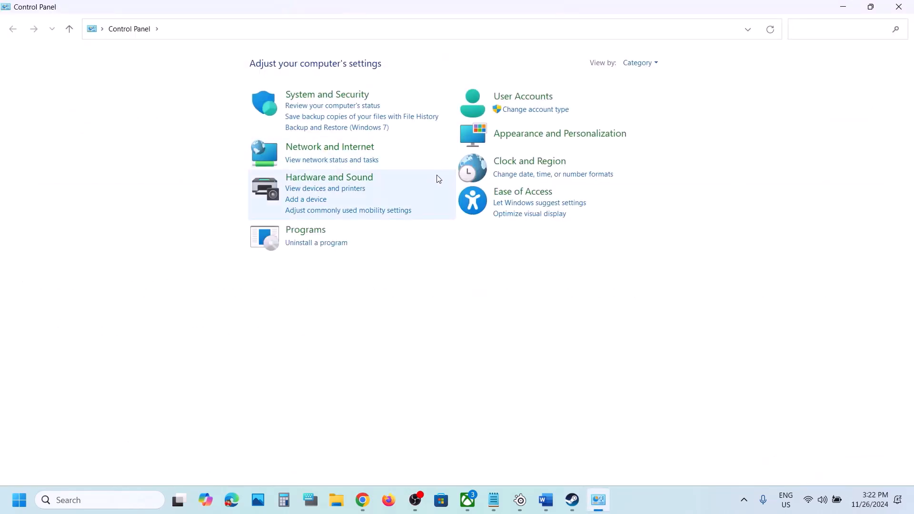
pyautogui.click(331, 177)
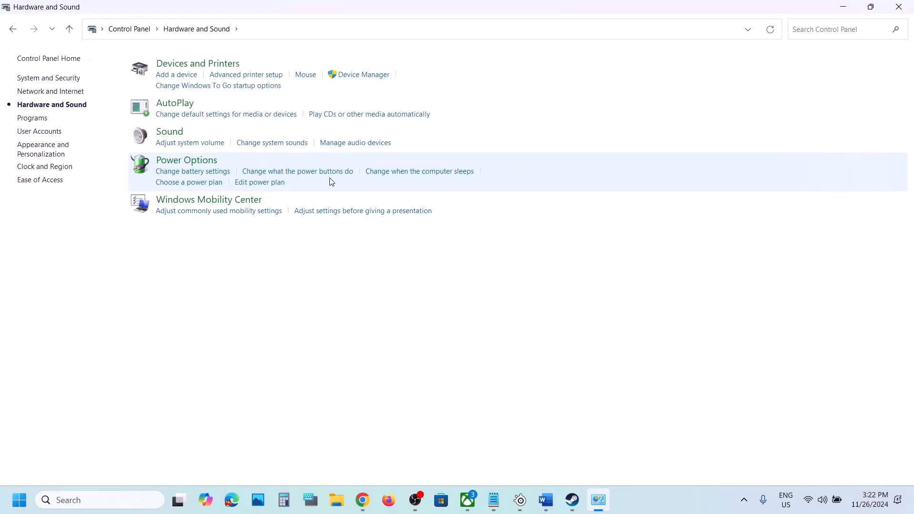
pyautogui.click(184, 163)
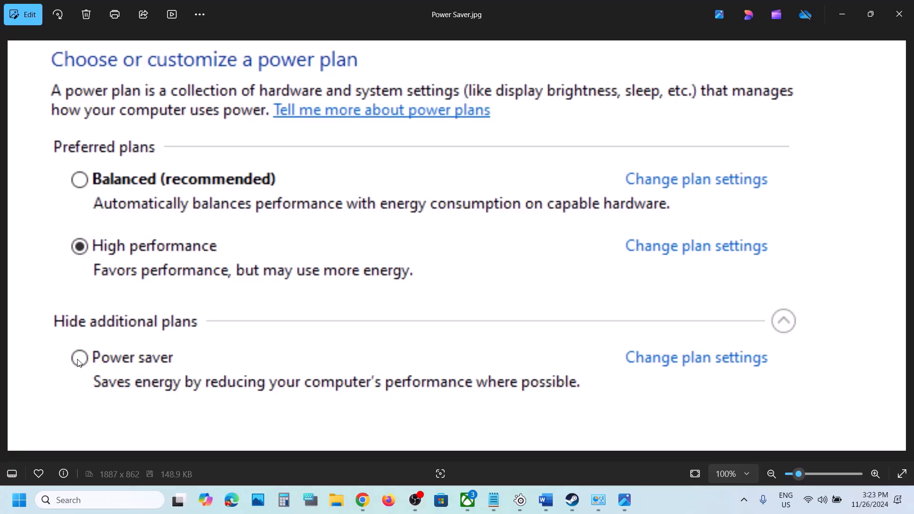
pyautogui.click(840, 12)
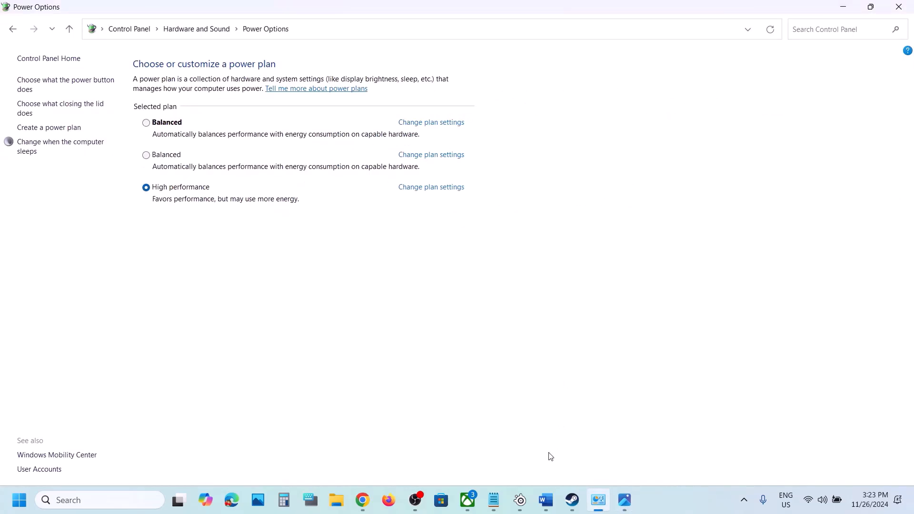
# Return to the Word notes and review the end of Step 10 and Step 11 on launching from the game installation folder.
pyautogui.click(545, 500)
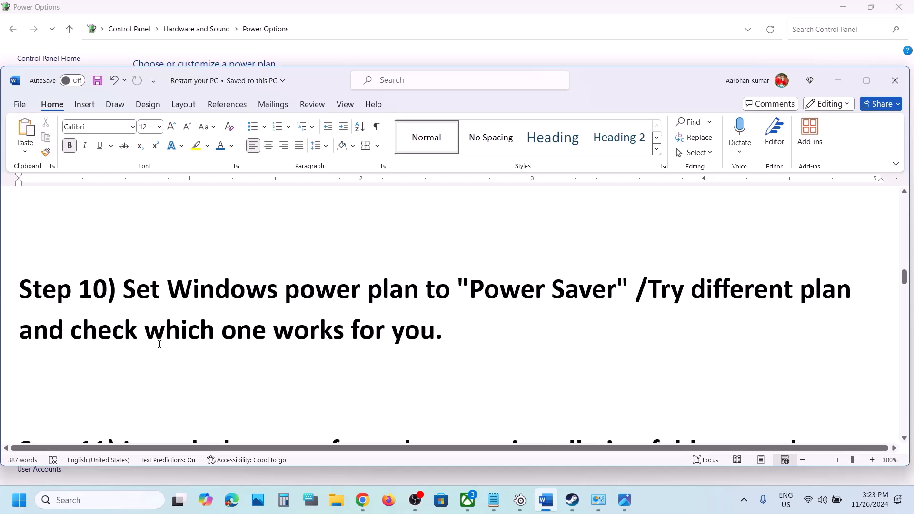
pyautogui.moveTo(144, 329); pyautogui.dragTo(435, 330)
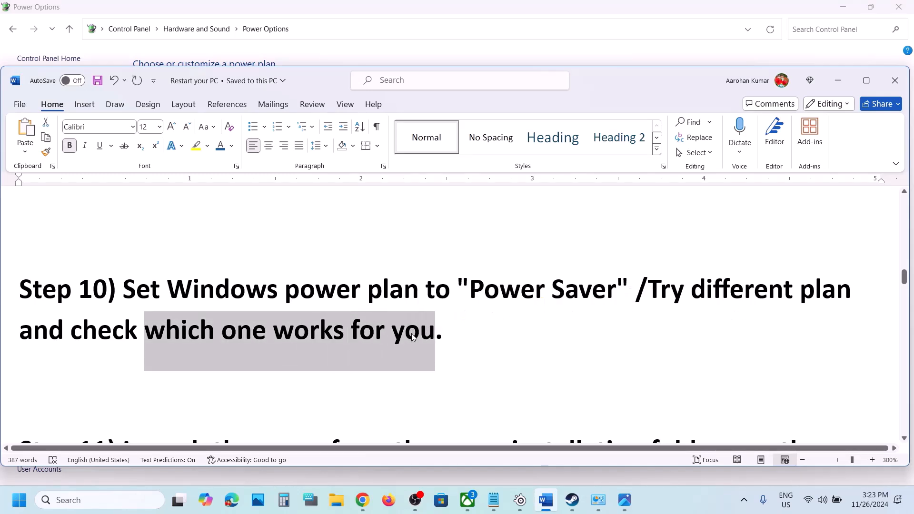
pyautogui.click(412, 336)
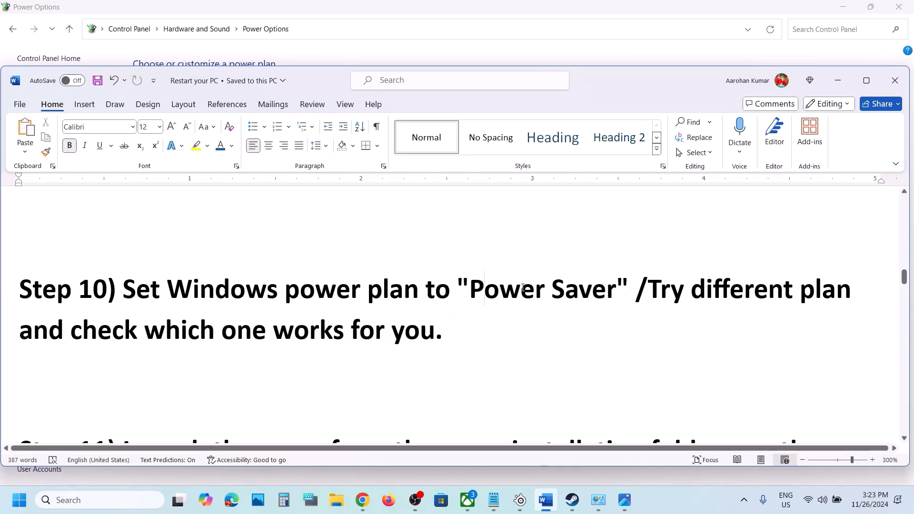
pyautogui.moveTo(523, 288); pyautogui.dragTo(619, 291)
pyautogui.scroll(-2, 339, 359)
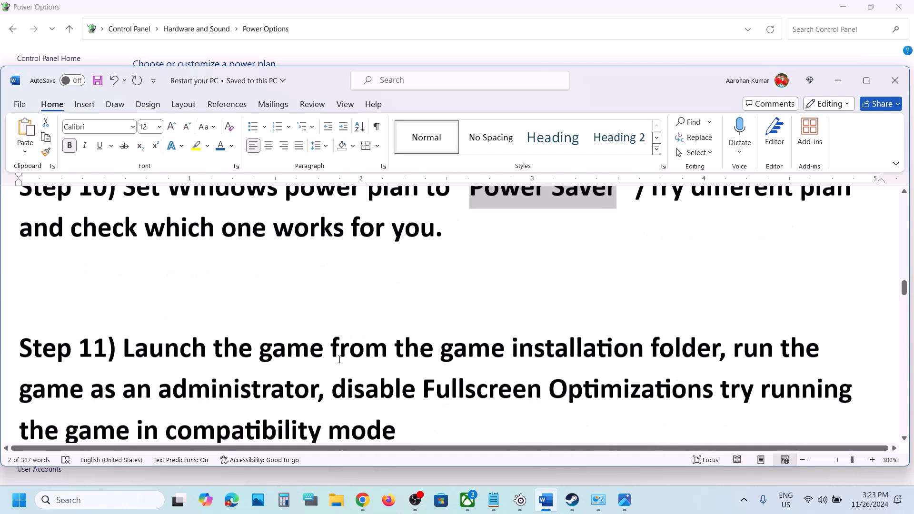
pyautogui.scroll(-2, 339, 359)
pyautogui.moveTo(122, 237); pyautogui.dragTo(718, 255)
# From Steam, open the local files folder of UNCHARTED: Legacy of Thieves Collection and bring its game executables into view.
pyautogui.click(570, 506)
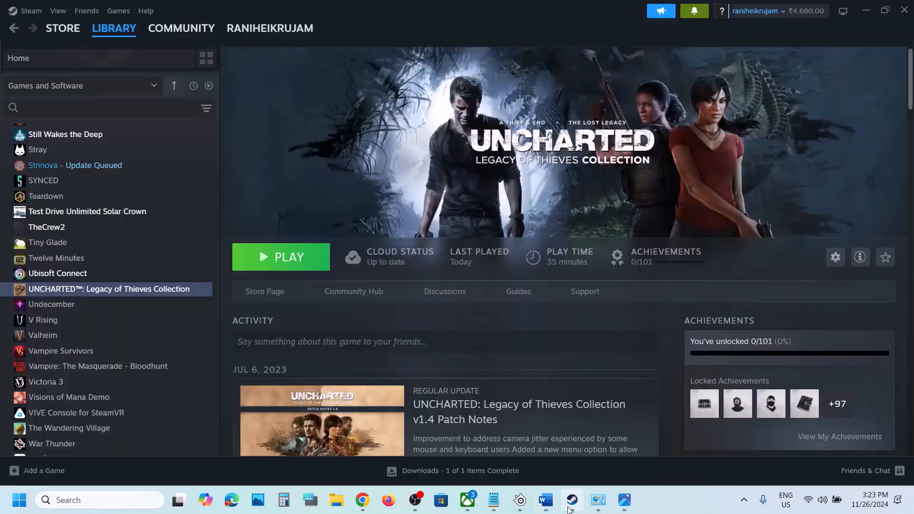
pyautogui.rightClick(98, 291)
pyautogui.moveTo(134, 360)
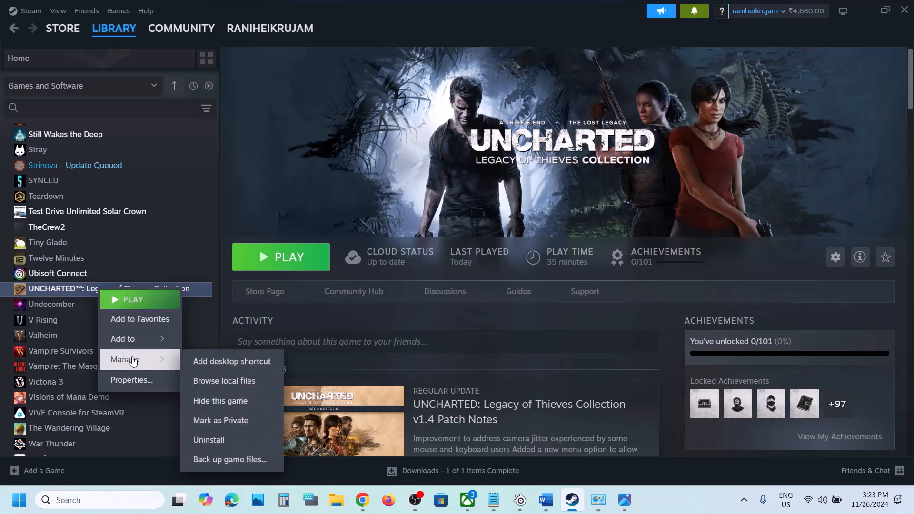
pyautogui.click(240, 389)
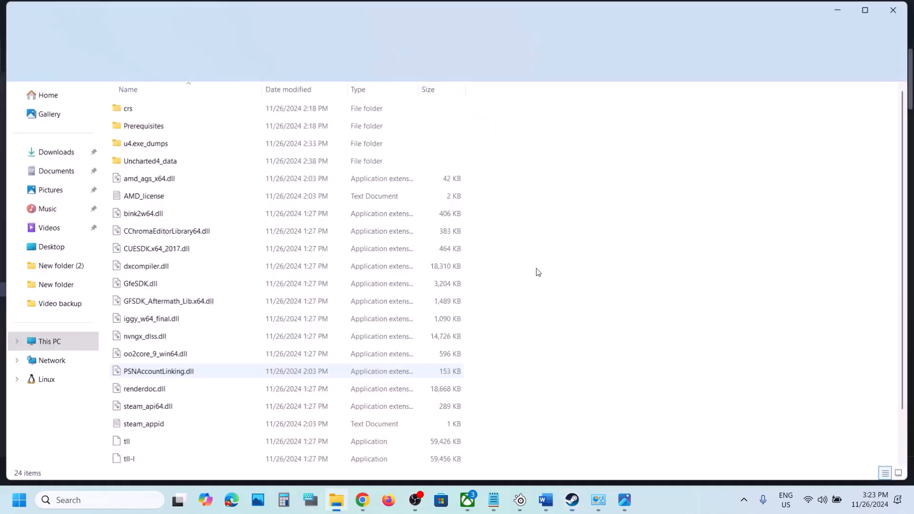
pyautogui.scroll(-1, 258, 280)
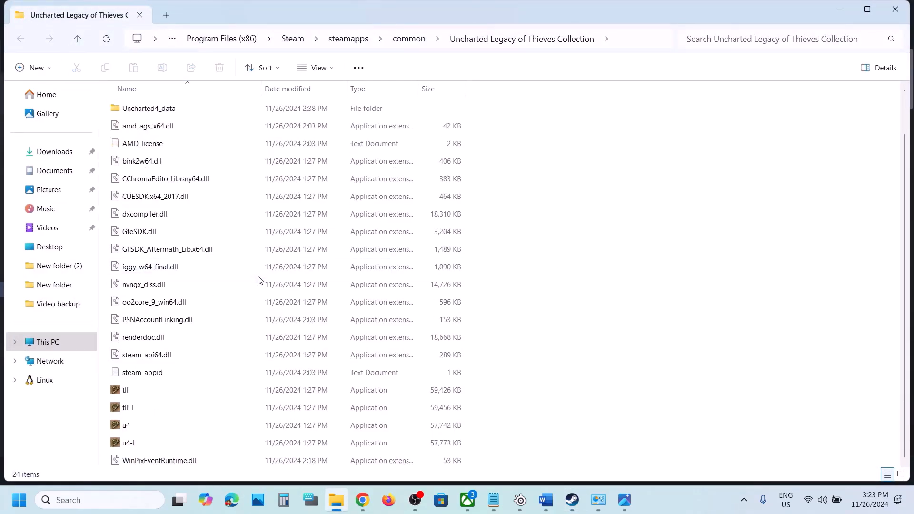
pyautogui.click(126, 395)
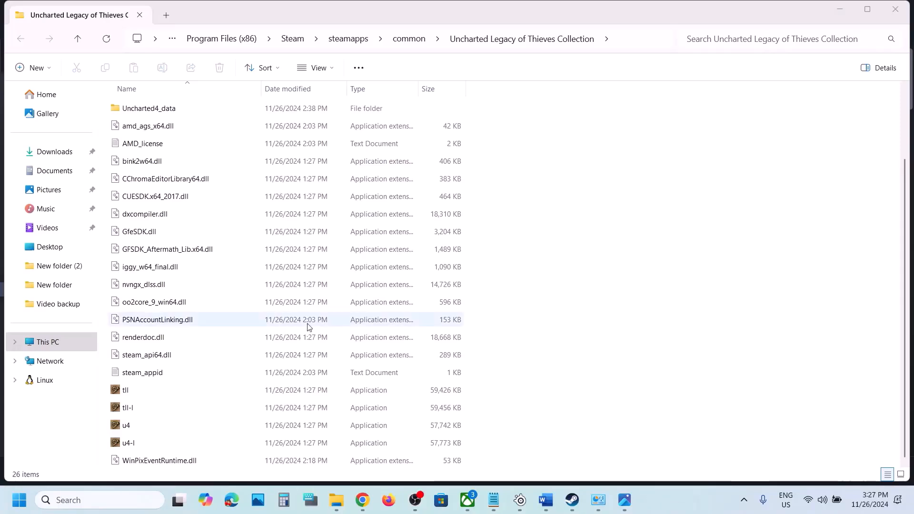
pyautogui.click(148, 409)
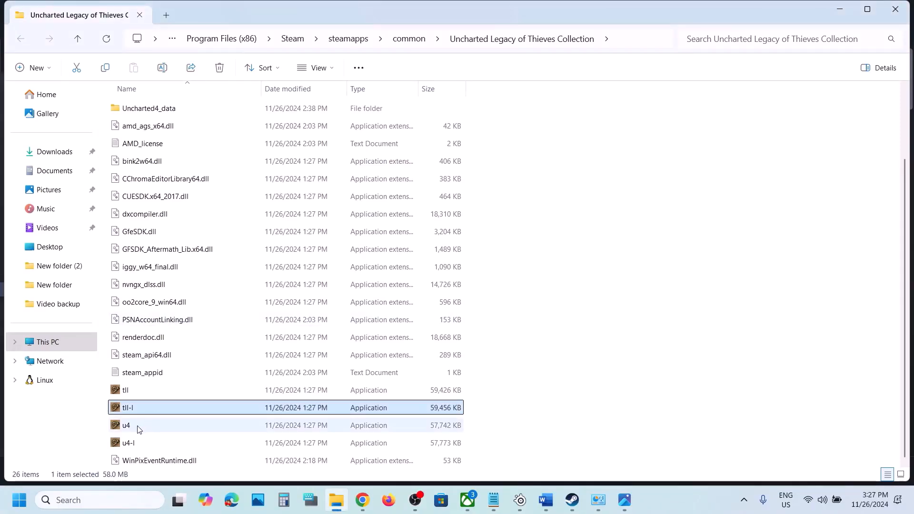
pyautogui.click(139, 430)
pyautogui.click(144, 444)
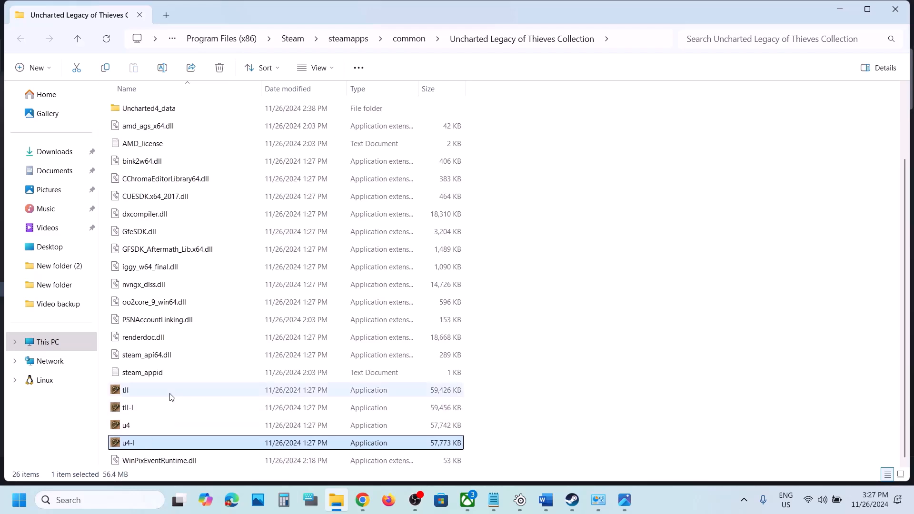
# Set the tll application to run as an administrator in its compatibility properties.
pyautogui.rightClick(142, 394)
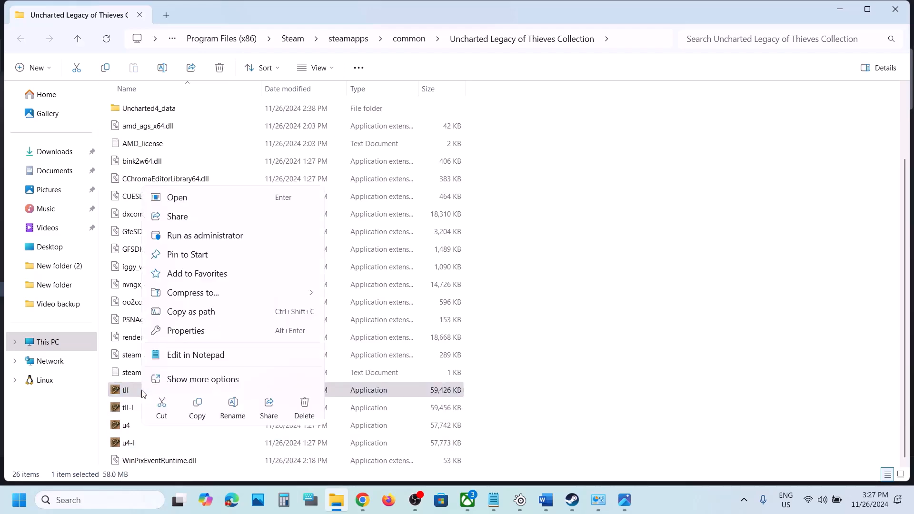
pyautogui.click(220, 332)
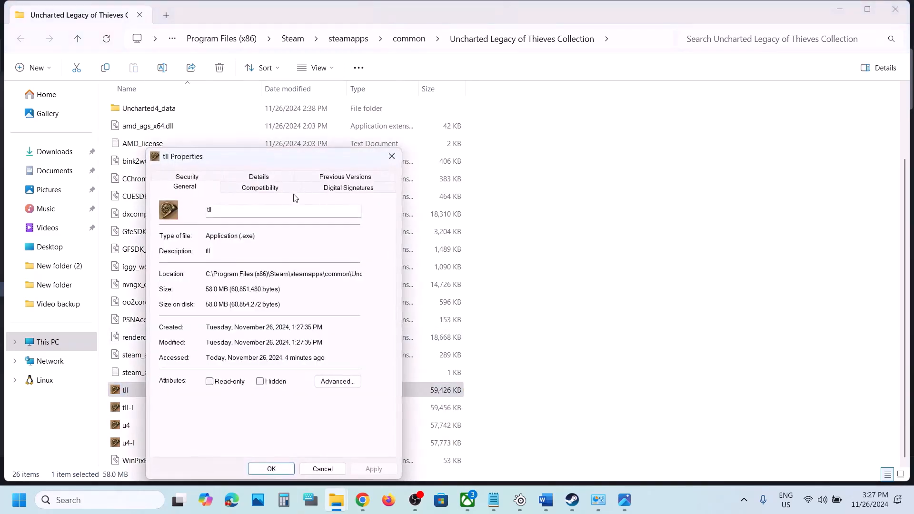
pyautogui.click(262, 187)
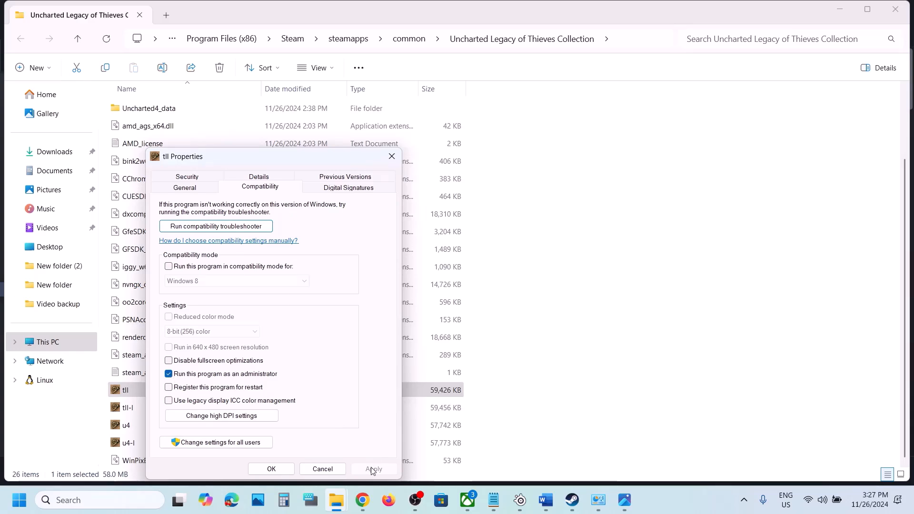
pyautogui.click(271, 468)
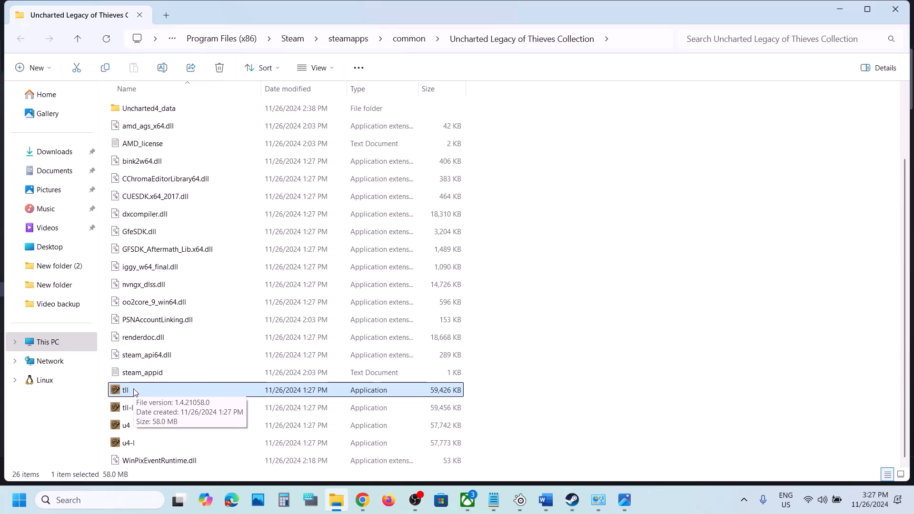
# Enable compatibility mode for Windows 8 on the tll application and save its properties.
pyautogui.rightClick(134, 391)
pyautogui.click(190, 328)
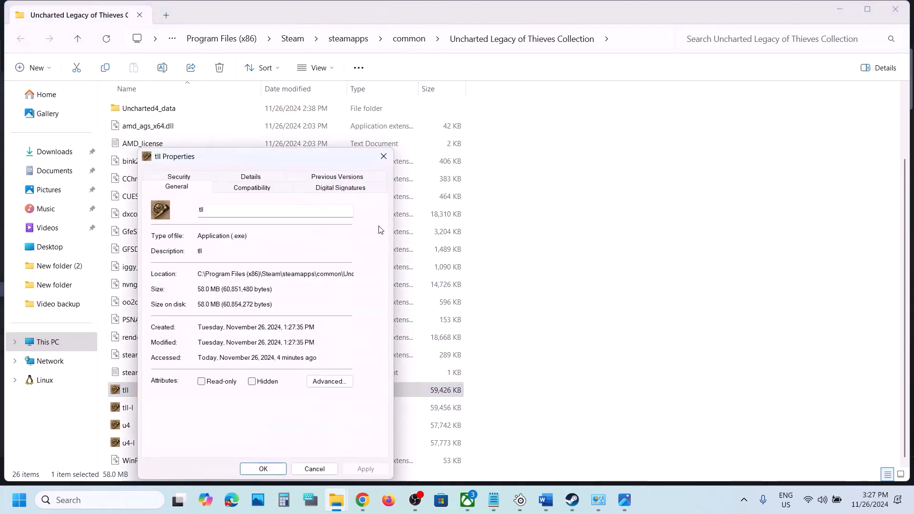
pyautogui.click(243, 190)
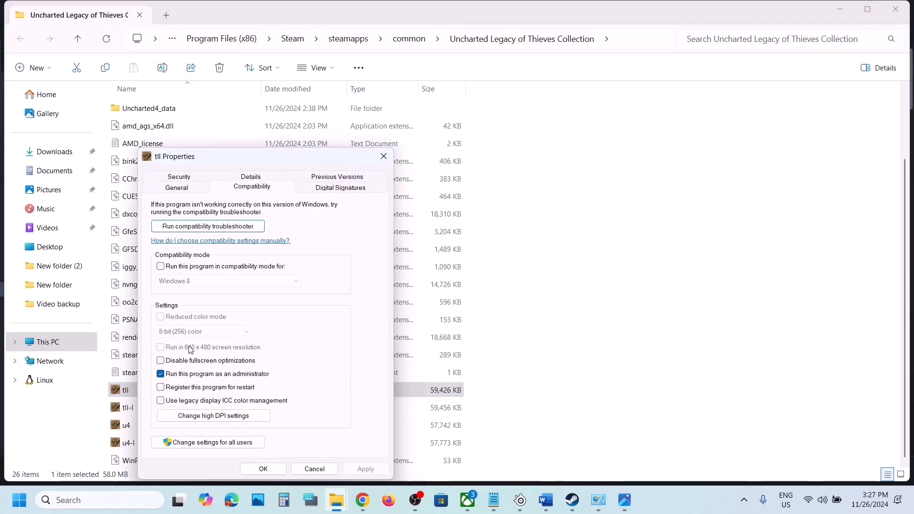
pyautogui.click(160, 266)
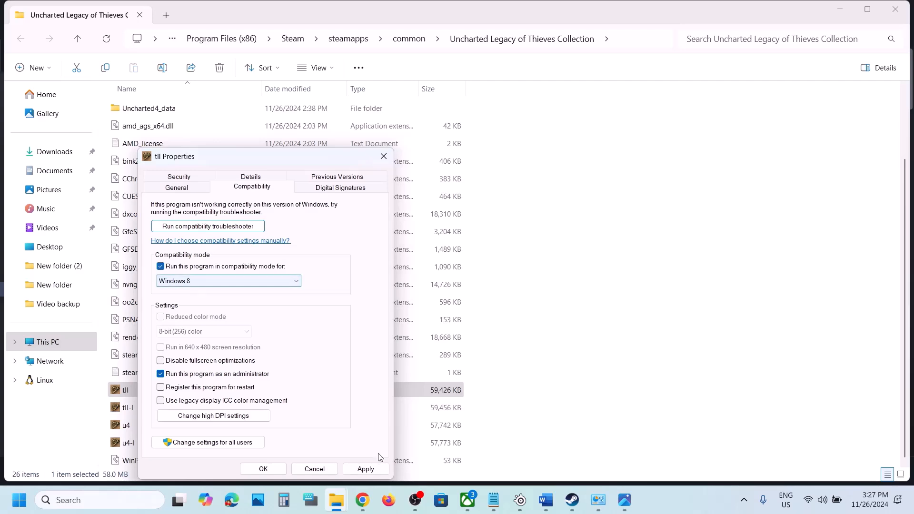
pyautogui.click(362, 473)
pyautogui.click(263, 469)
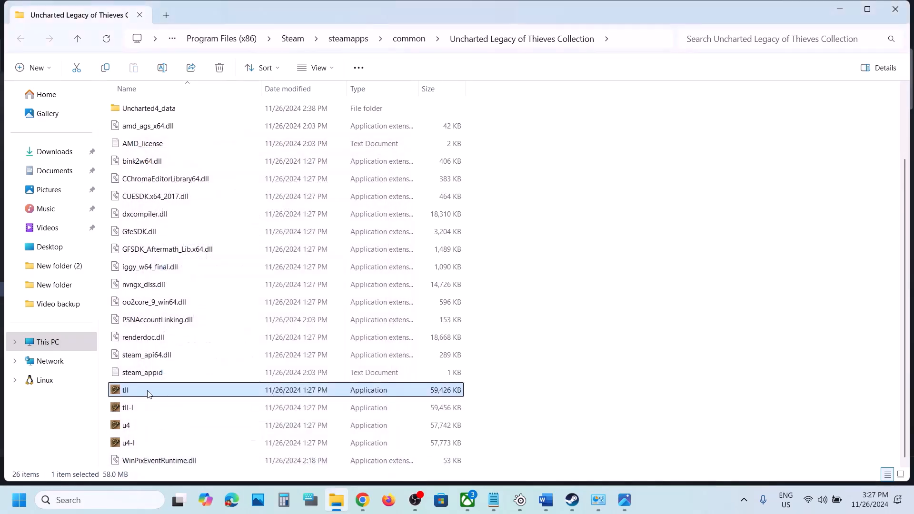
# Change the tll application's compatibility mode to Windows 7 and save its properties.
pyautogui.rightClick(136, 391)
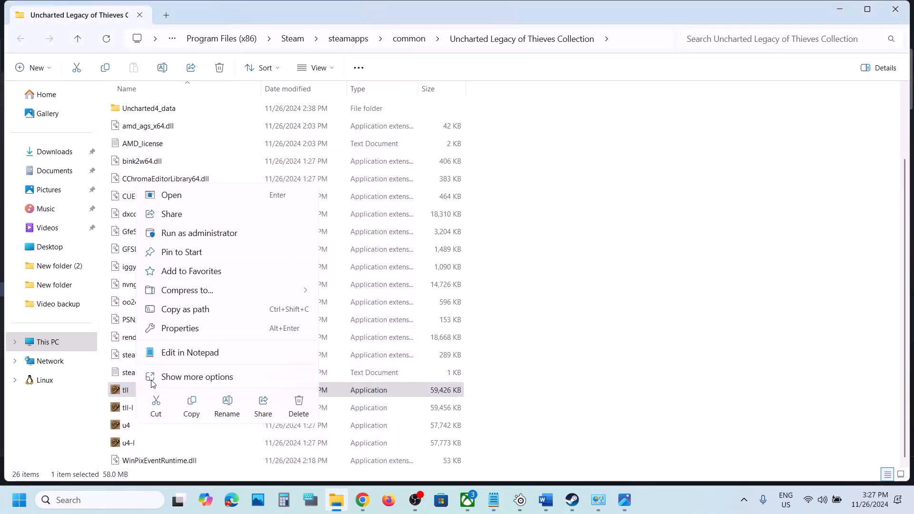
pyautogui.click(210, 329)
pyautogui.click(252, 191)
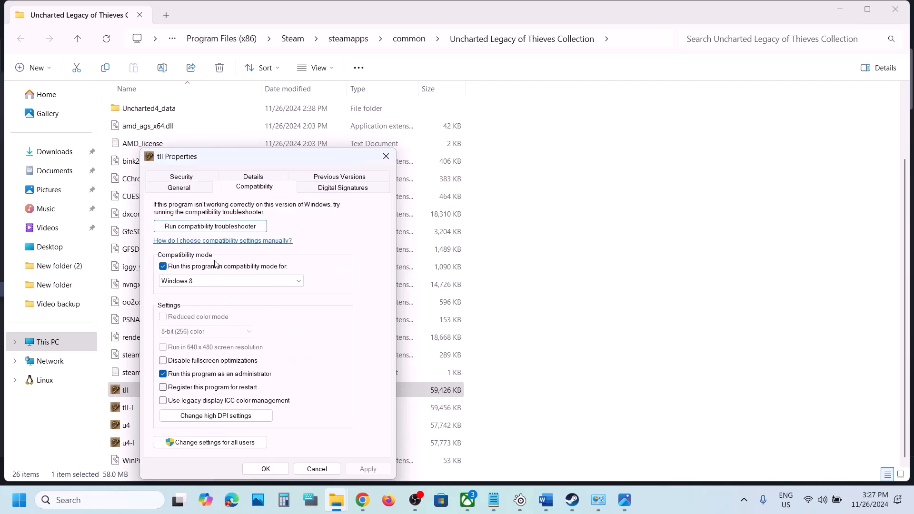
pyautogui.click(205, 279)
pyautogui.click(200, 315)
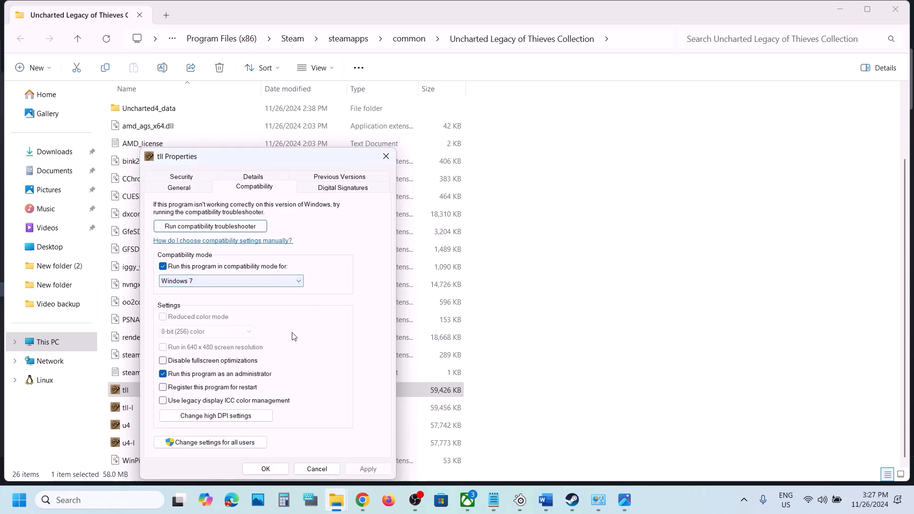
pyautogui.click(366, 469)
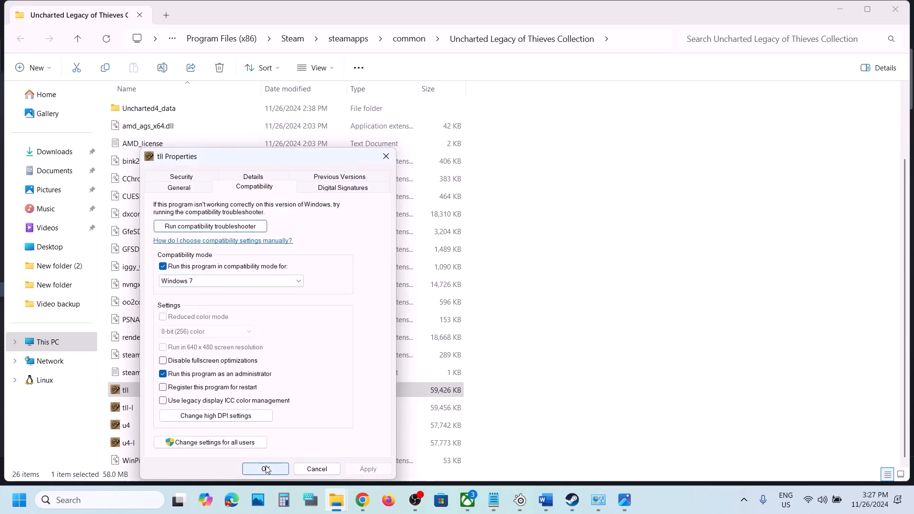
pyautogui.click(266, 469)
# Disable fullscreen optimizations for the tll application and save its properties.
pyautogui.rightClick(159, 393)
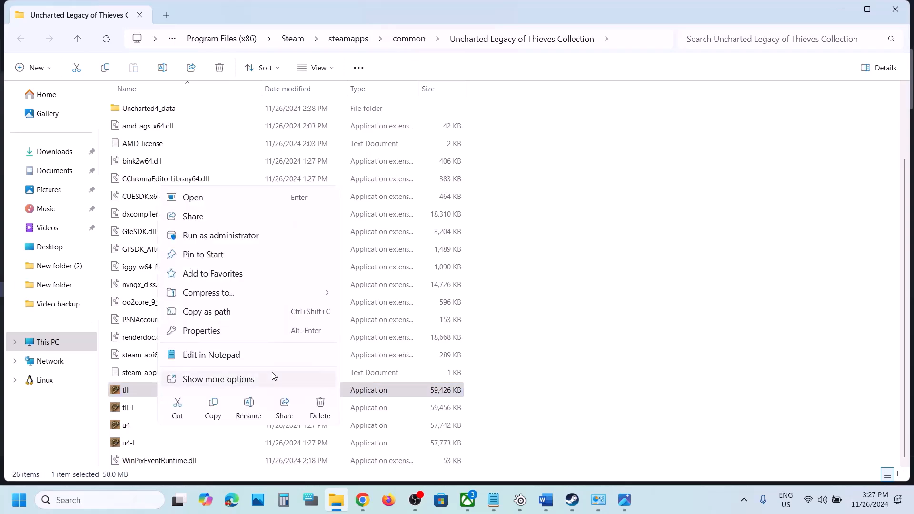
pyautogui.click(208, 332)
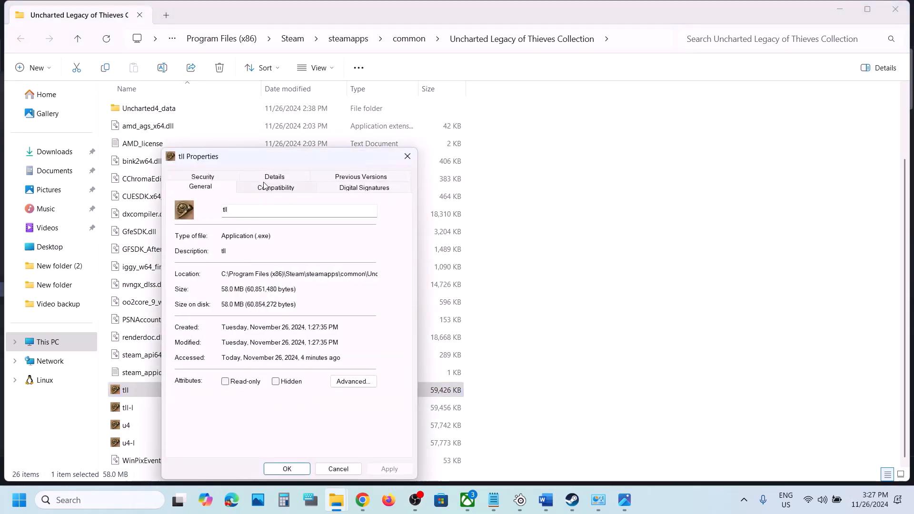
pyautogui.click(264, 186)
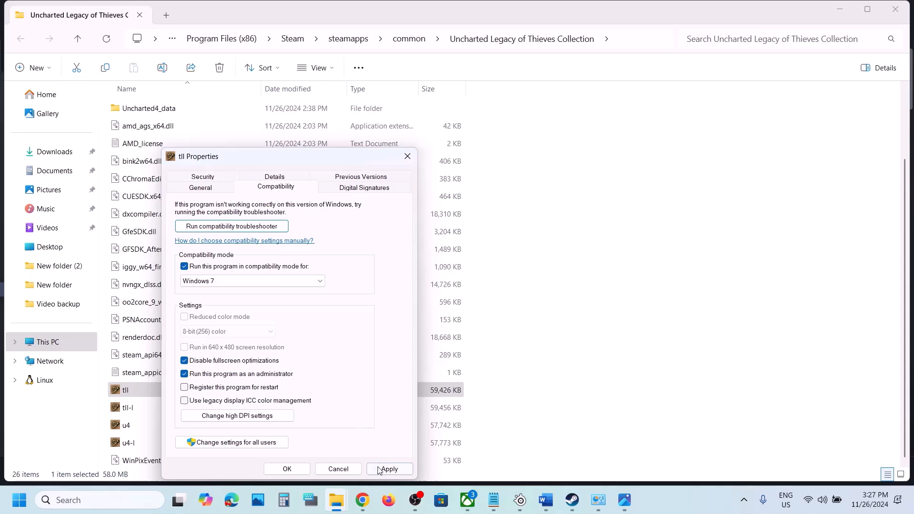
pyautogui.click(379, 469)
pyautogui.click(287, 468)
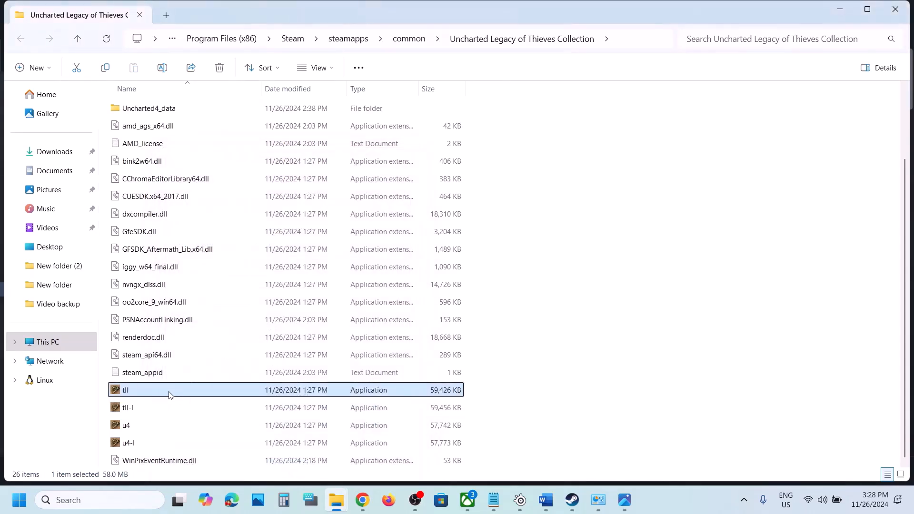
pyautogui.click(140, 410)
pyautogui.click(137, 427)
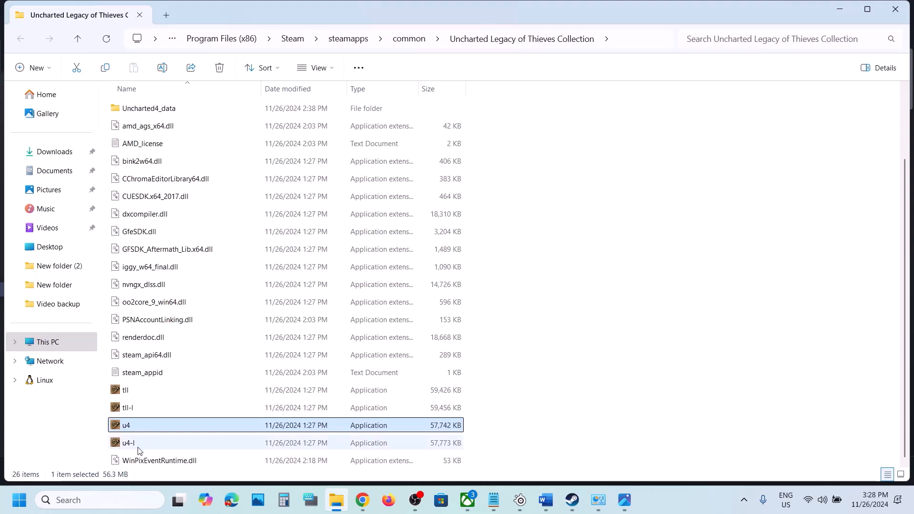
pyautogui.click(139, 448)
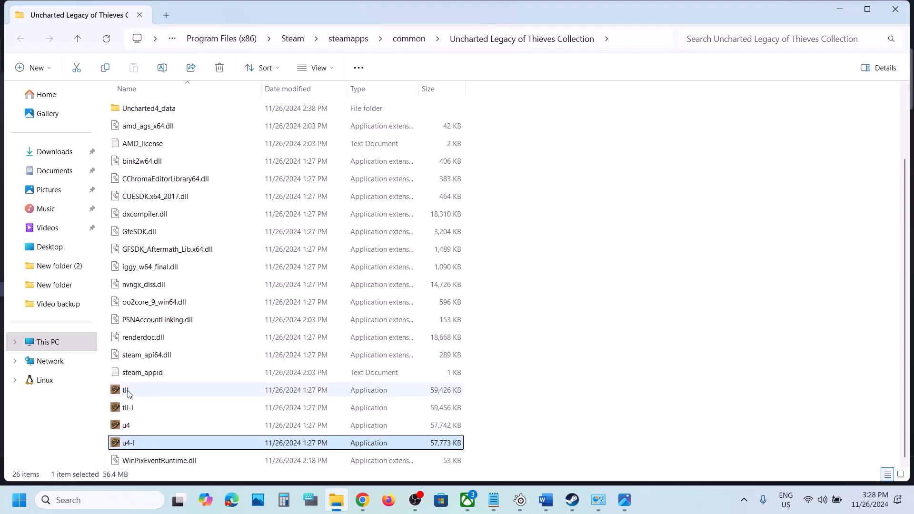
# Clear compatibility mode, disabled fullscreen optimizations and run as administrator for the tll application, and save its properties.
pyautogui.click(130, 394)
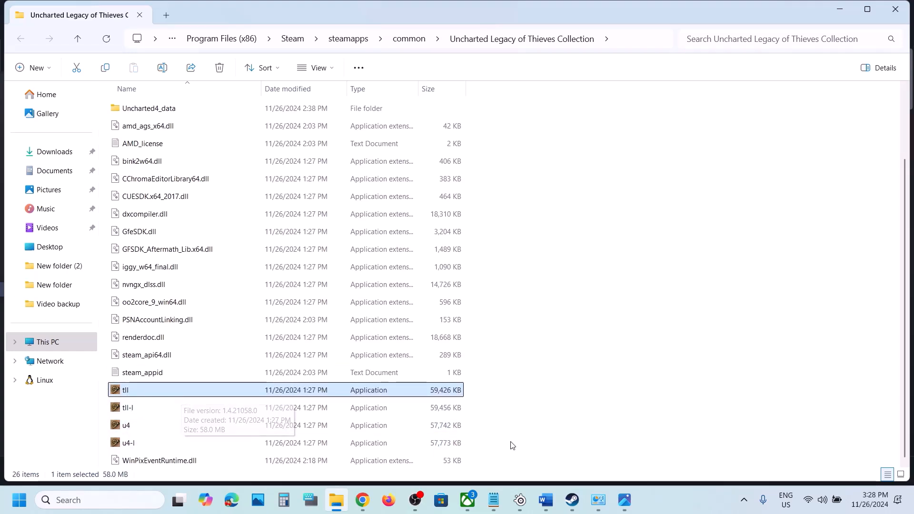
pyautogui.rightClick(142, 396)
pyautogui.click(205, 333)
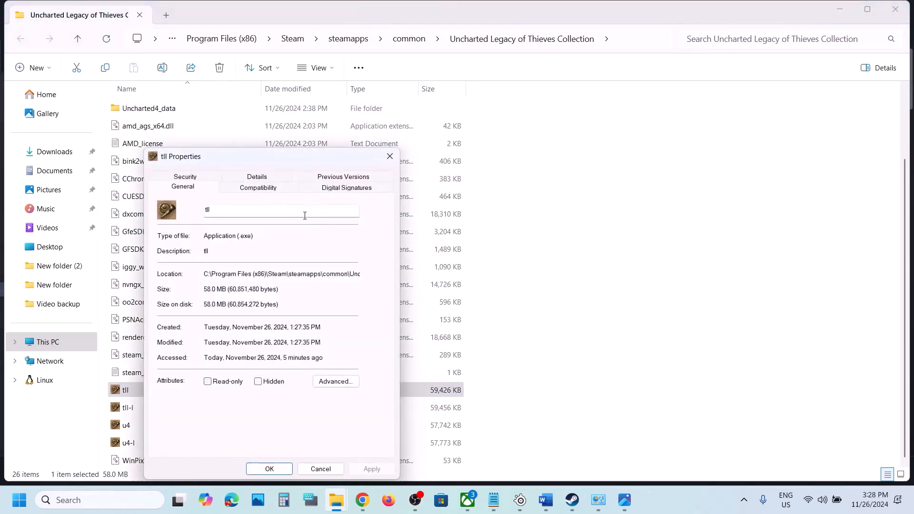
pyautogui.click(252, 190)
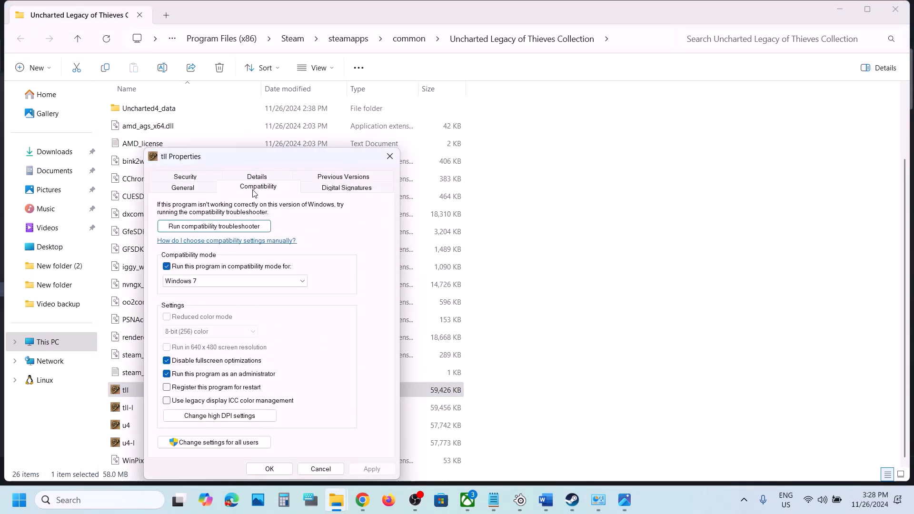
pyautogui.click(167, 267)
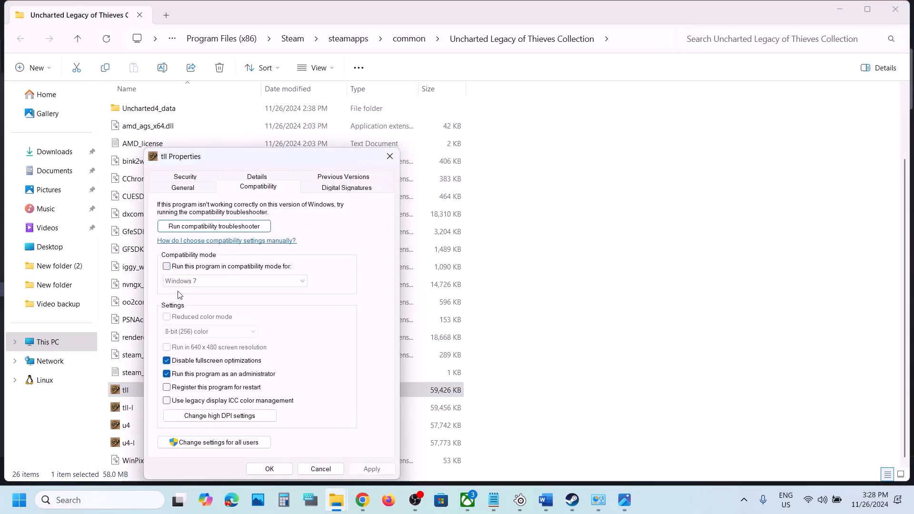
pyautogui.click(167, 373)
pyautogui.click(371, 469)
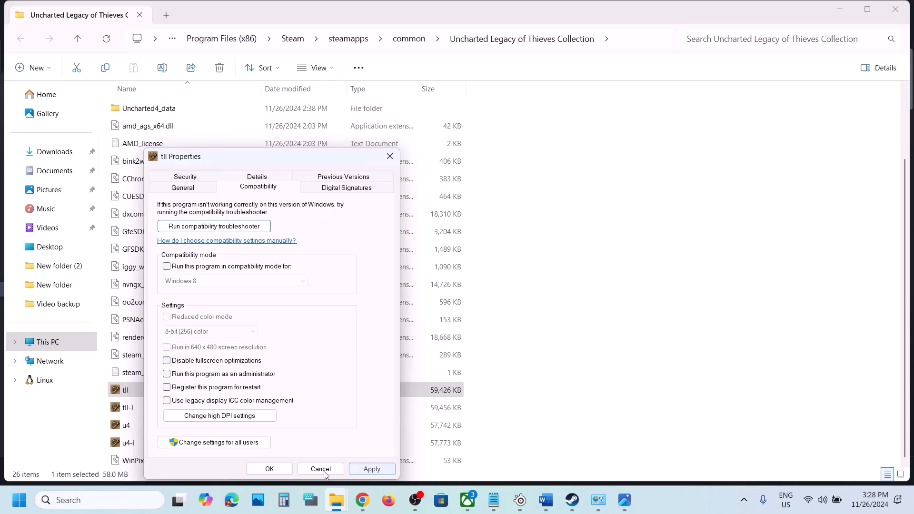
pyautogui.click(278, 470)
# Return to the Word notes and review Step 12 on turning off SteelSeries Sonar before launching the game.
pyautogui.click(545, 500)
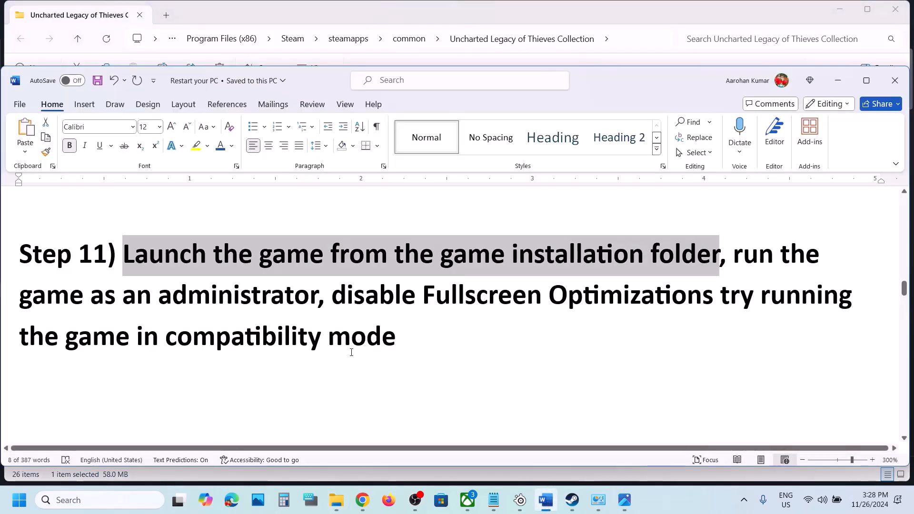
pyautogui.scroll(-4, 351, 352)
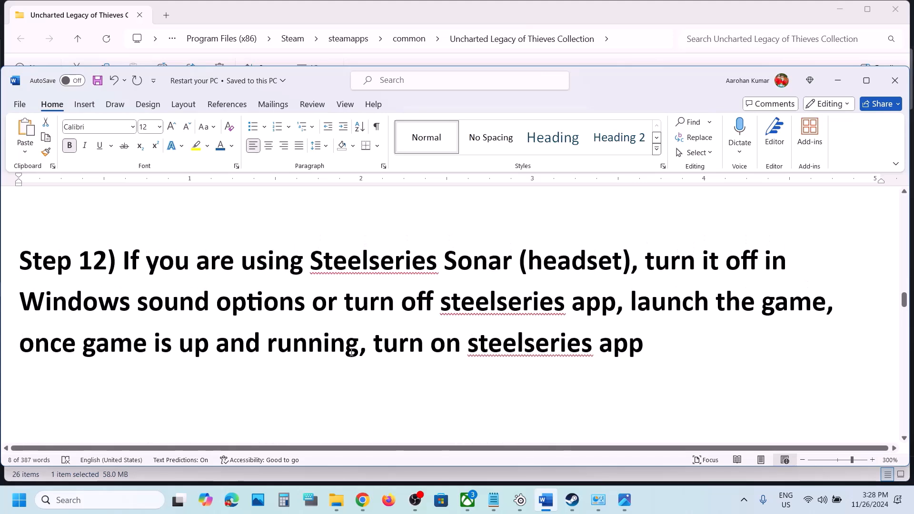
pyautogui.doubleClick(327, 271)
pyautogui.moveTo(312, 265); pyautogui.dragTo(725, 309)
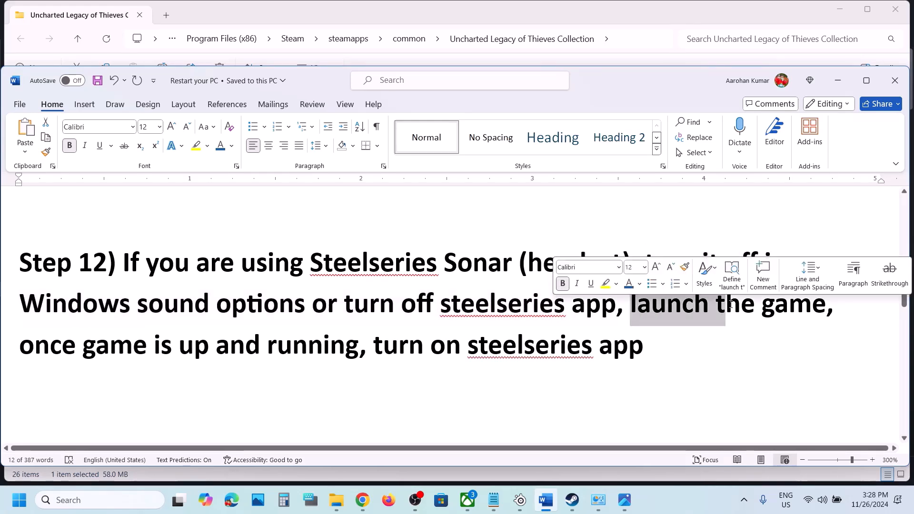
pyautogui.moveTo(73, 351); pyautogui.dragTo(337, 354)
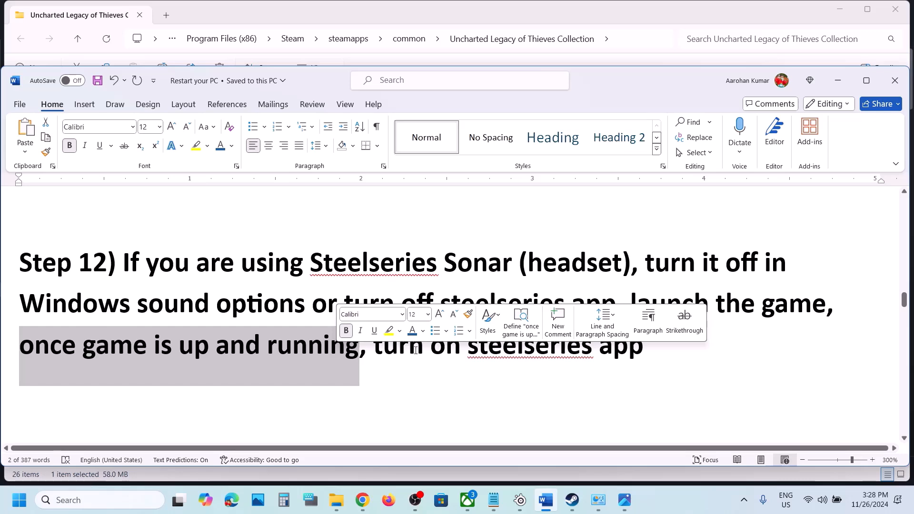
pyautogui.moveTo(415, 350); pyautogui.dragTo(619, 358)
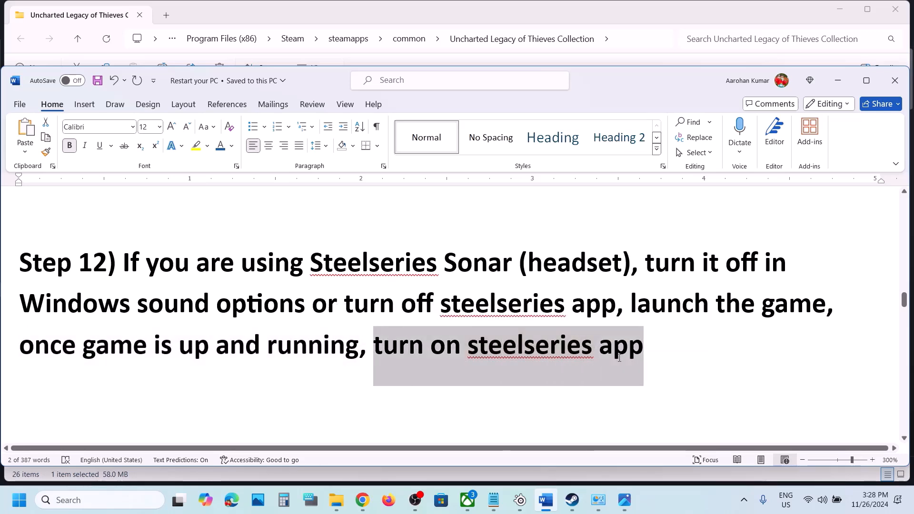
pyautogui.click(527, 352)
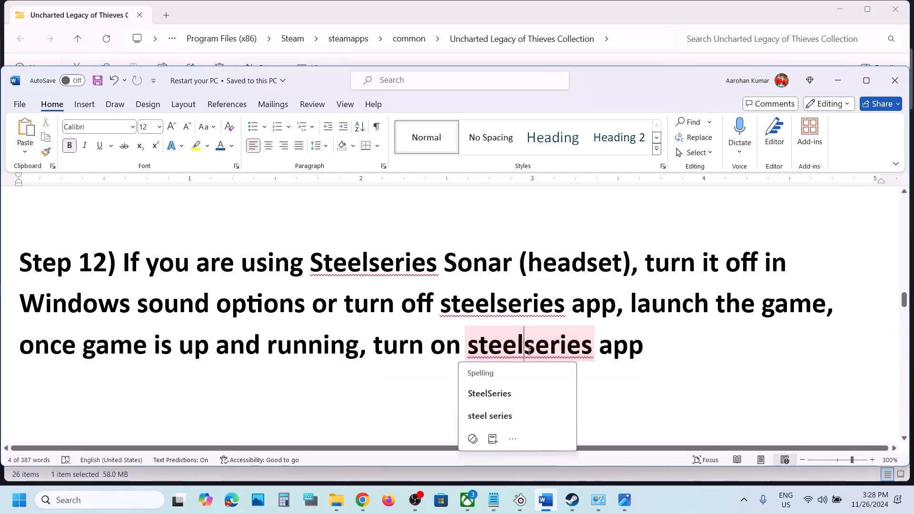
# Switch to SteelSeries GG, disable the Sonar service in its general settings, confirm turning it off, and close the app.
pyautogui.click(525, 499)
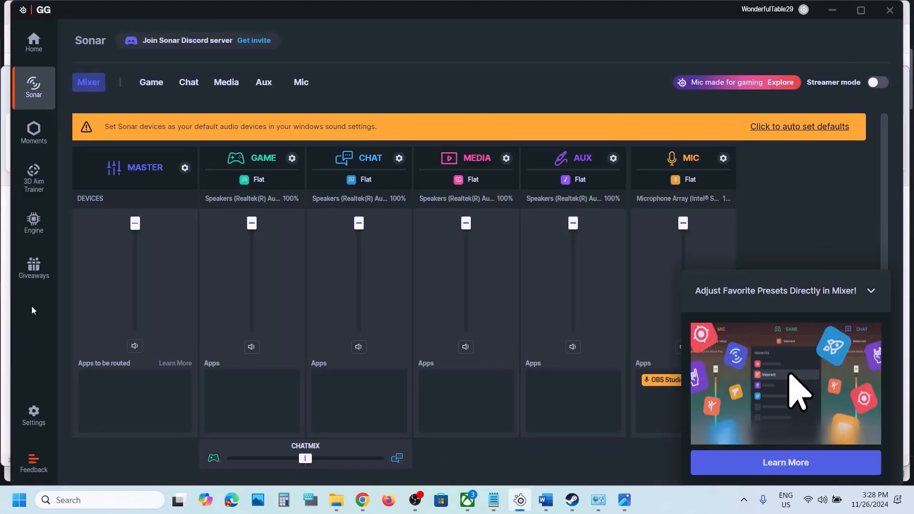
pyautogui.click(32, 415)
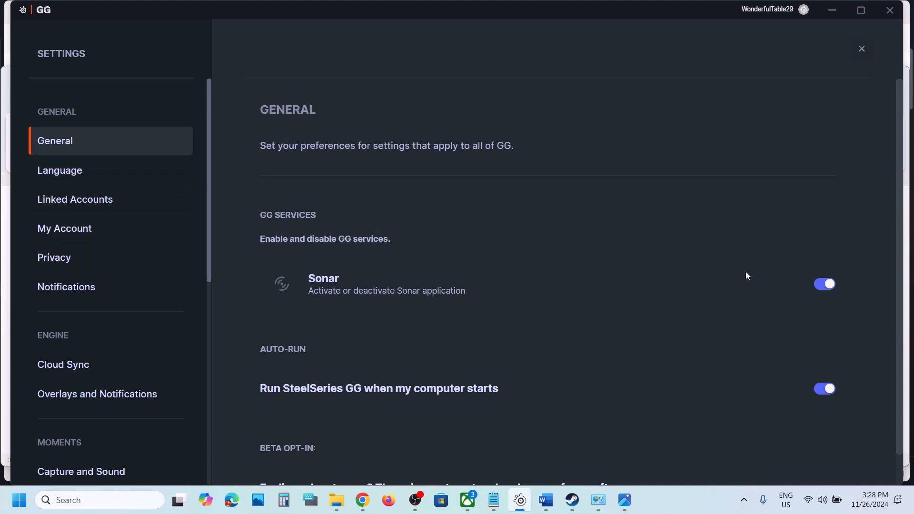
pyautogui.click(821, 285)
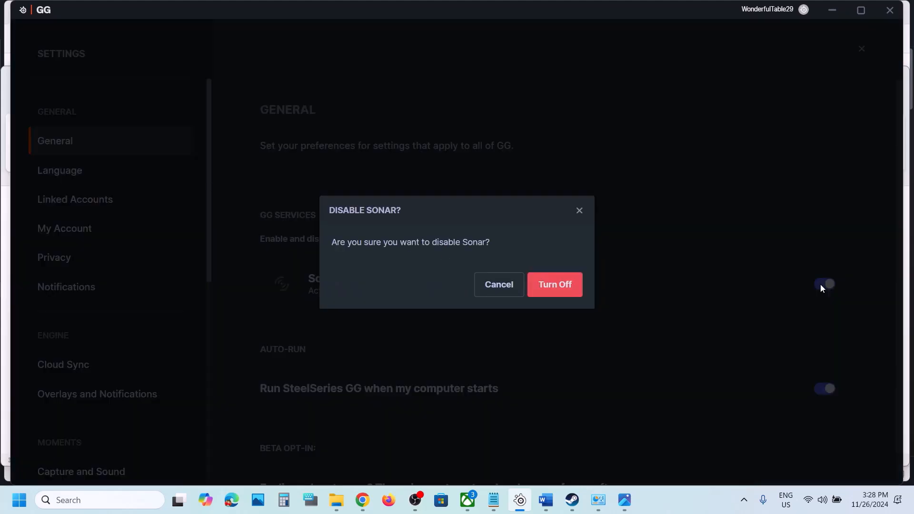
pyautogui.click(547, 285)
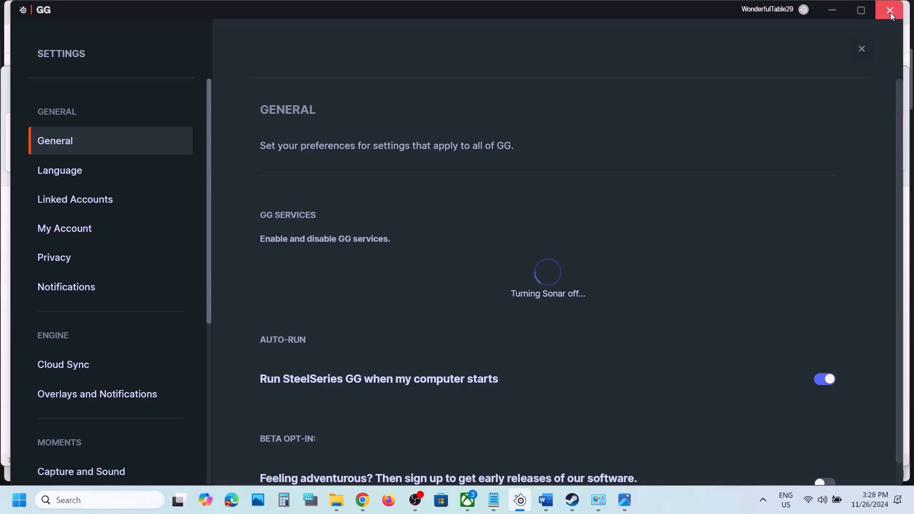
pyautogui.click(890, 12)
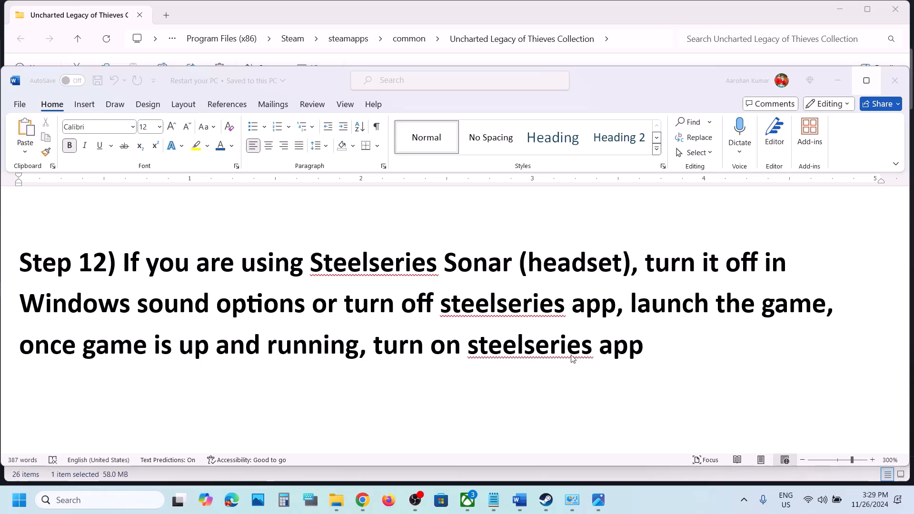
# Examine the available sound output devices in the Windows quick sound output list and in the System Sound settings.
pyautogui.click(823, 501)
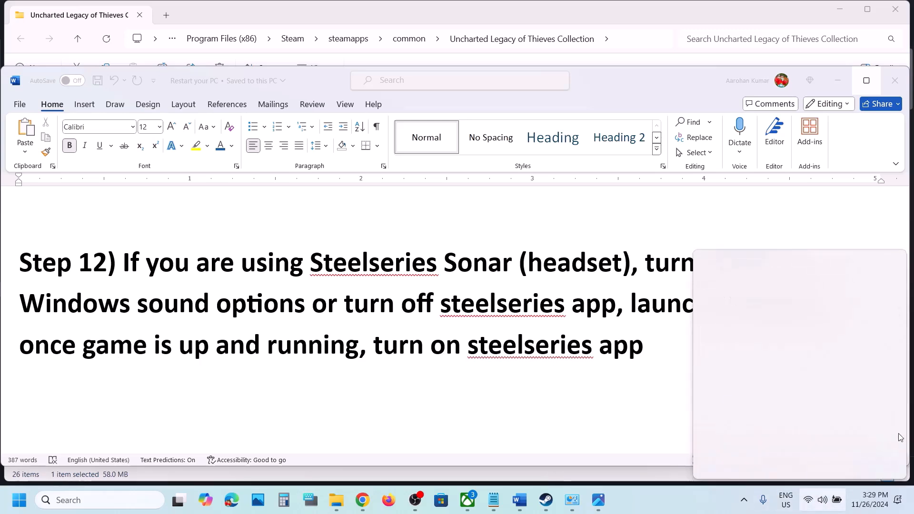
pyautogui.click(887, 434)
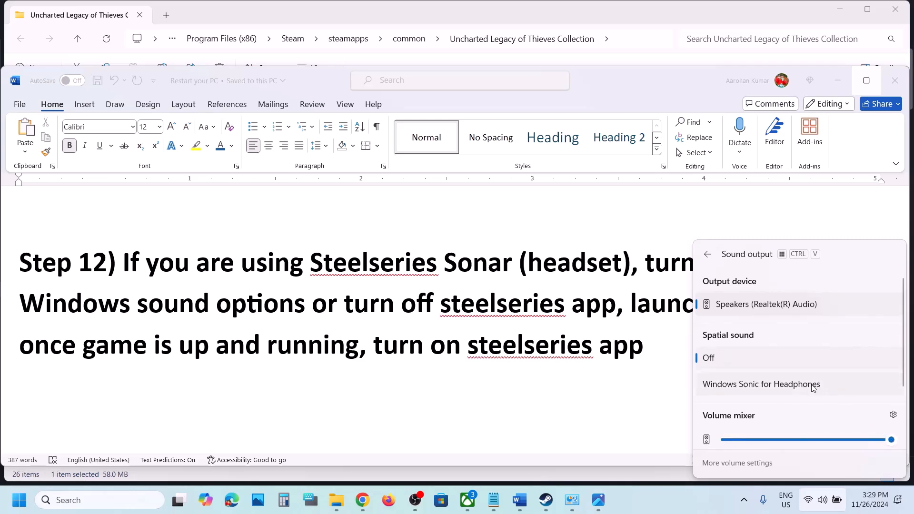
pyautogui.scroll(-2, 781, 395)
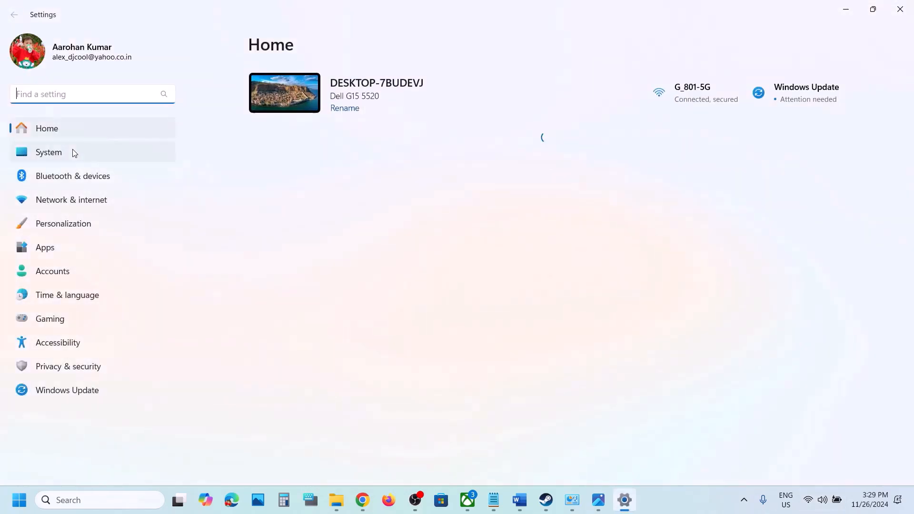
pyautogui.click(70, 150)
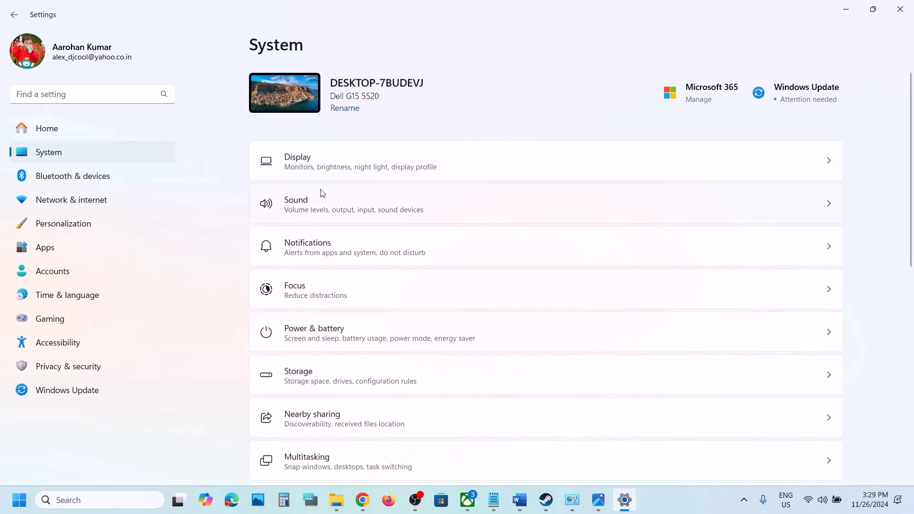
pyautogui.click(311, 204)
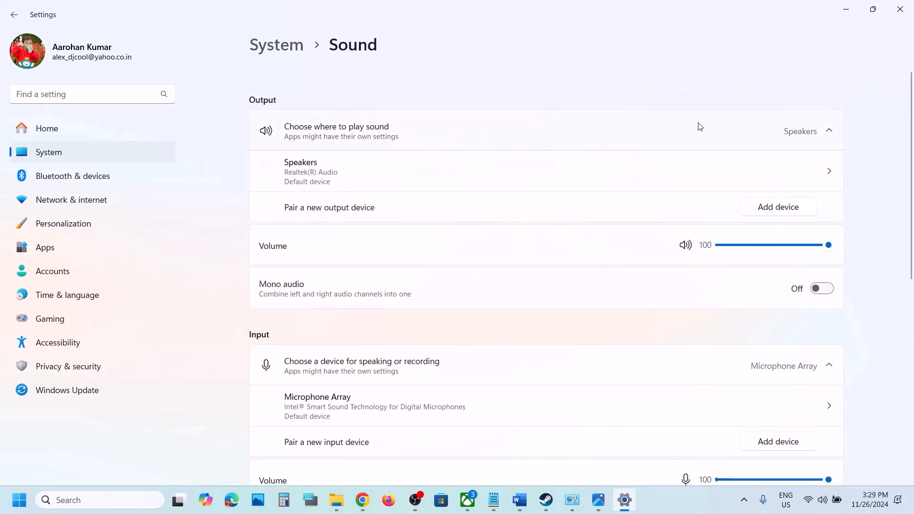
pyautogui.click(714, 147)
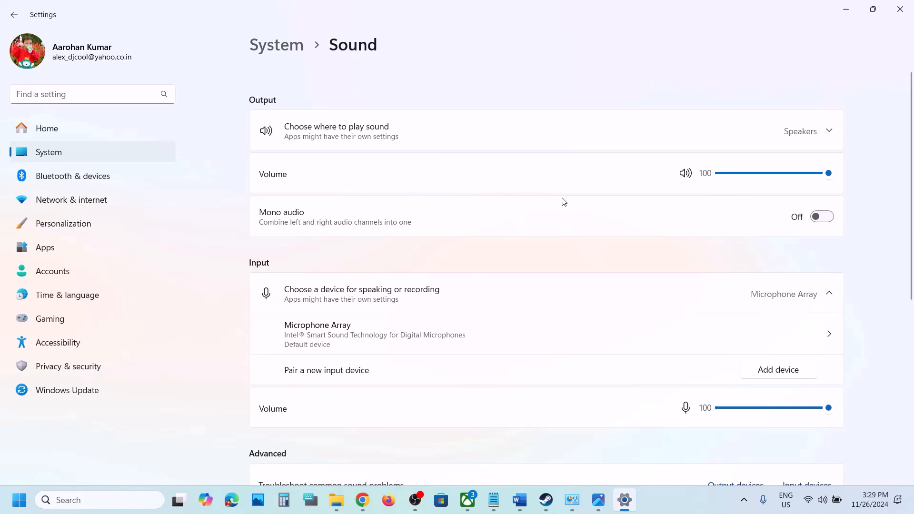
pyautogui.click(829, 132)
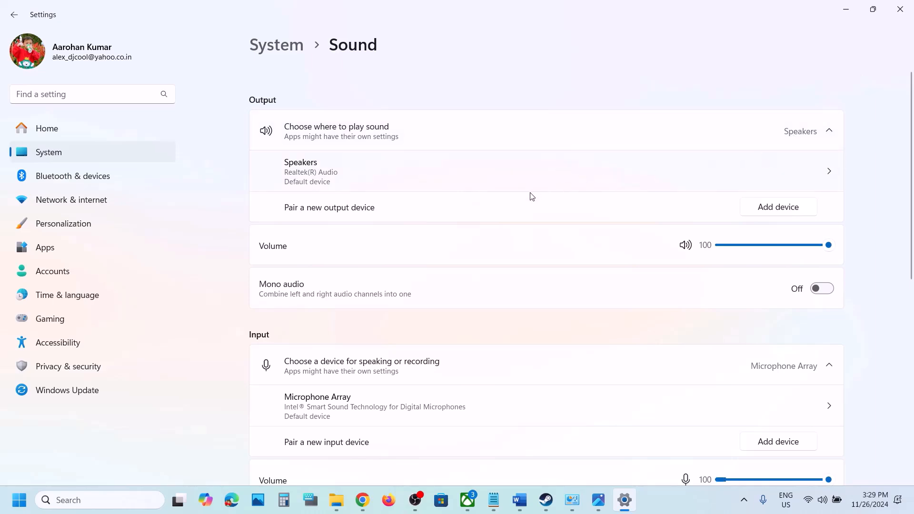
pyautogui.click(900, 9)
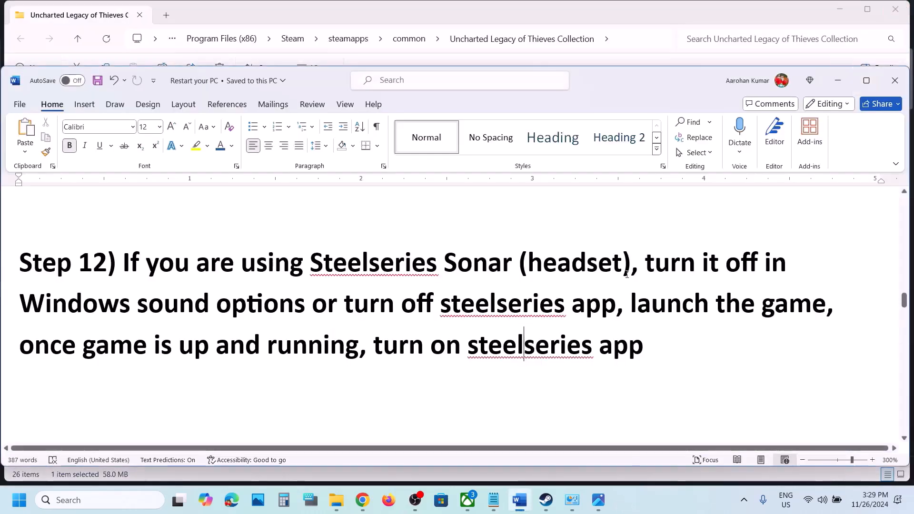
# Read Step 13 on updating Windows in the Word notes and open the Windows Update settings.
pyautogui.moveTo(270, 271); pyautogui.dragTo(544, 278)
pyautogui.click(306, 330)
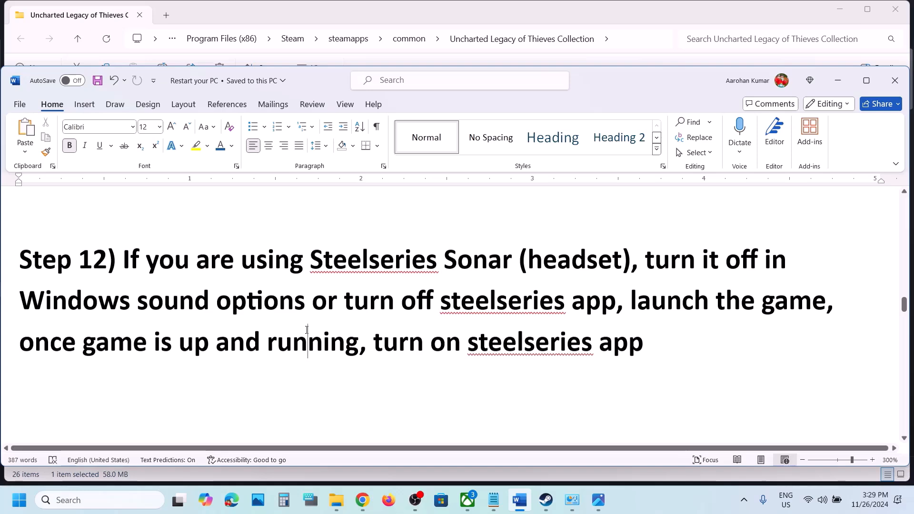
pyautogui.scroll(-3, 306, 329)
pyautogui.moveTo(134, 293); pyautogui.dragTo(298, 349)
pyautogui.scroll(-1, 298, 349)
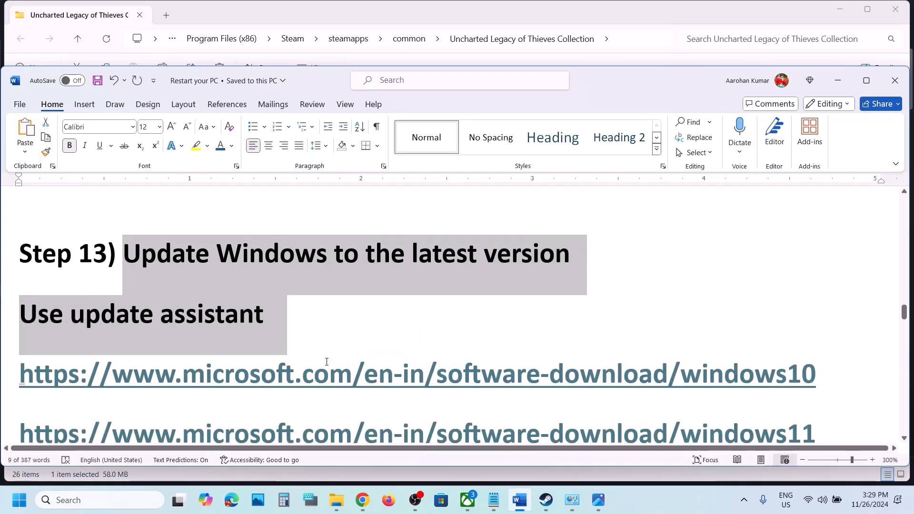
pyautogui.press('super+i')
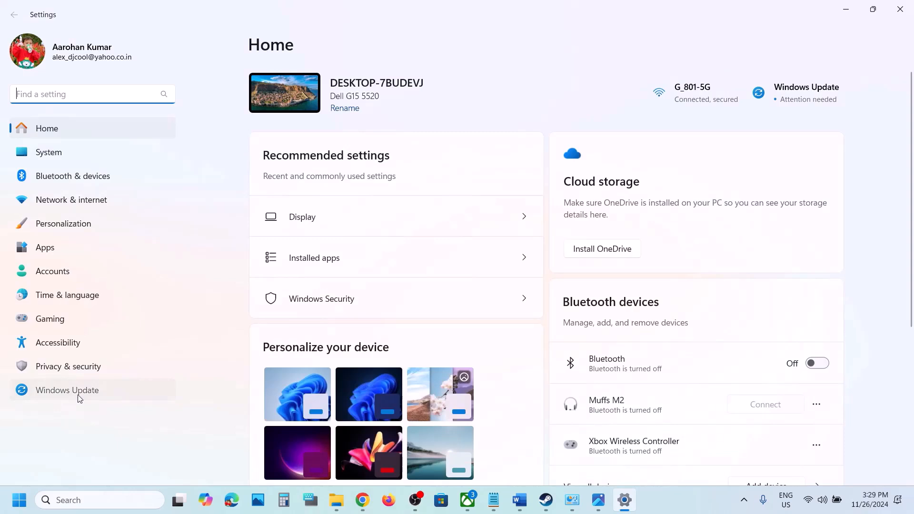
pyautogui.click(78, 395)
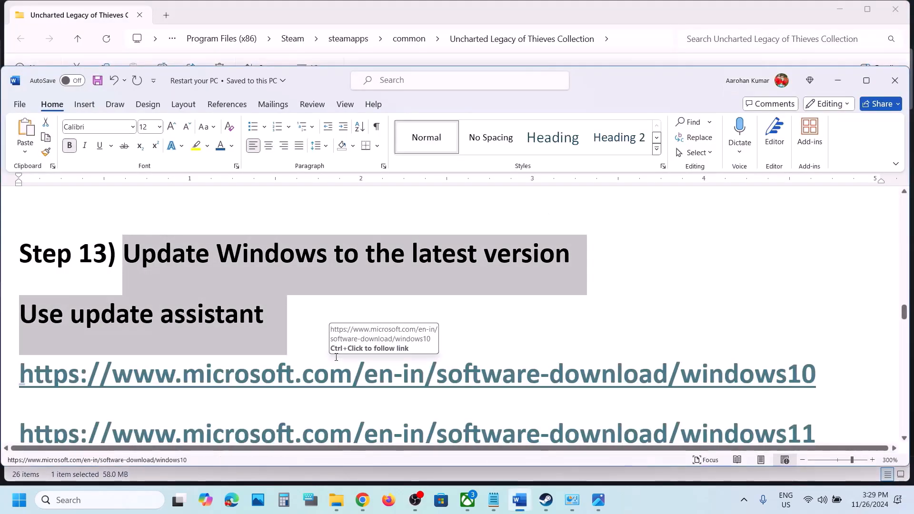
# Copy the Windows 11 software download link from the Word notes and open it in a new Chrome tab.
pyautogui.scroll(-2, 335, 357)
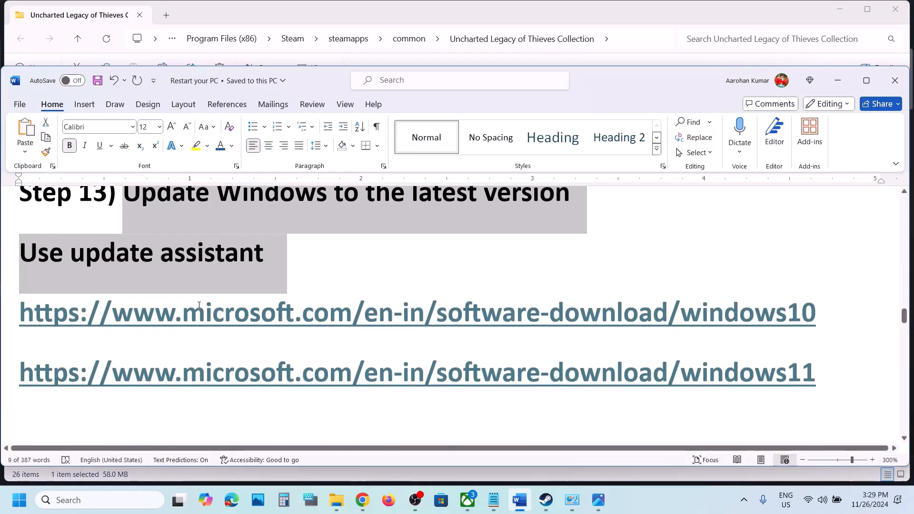
pyautogui.click(828, 333)
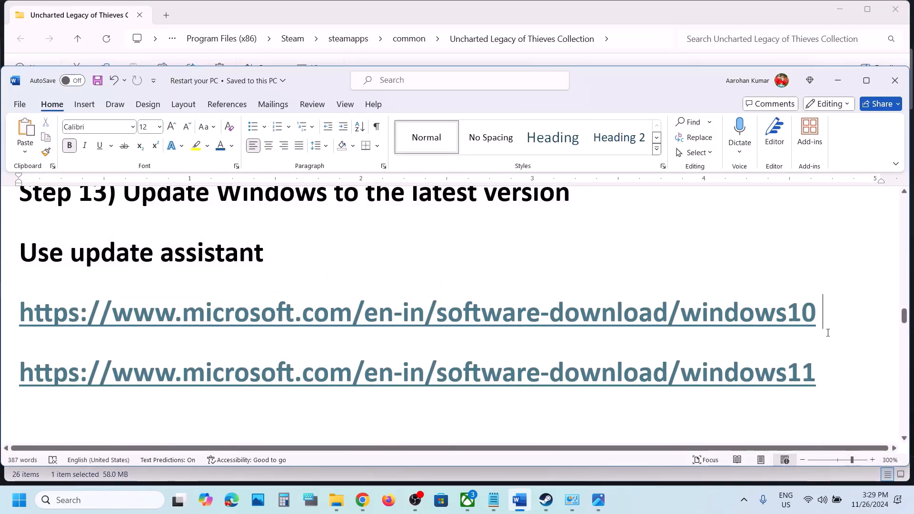
pyautogui.moveTo(821, 370); pyautogui.dragTo(190, 392)
pyautogui.hotkey('ctrl', 'c')
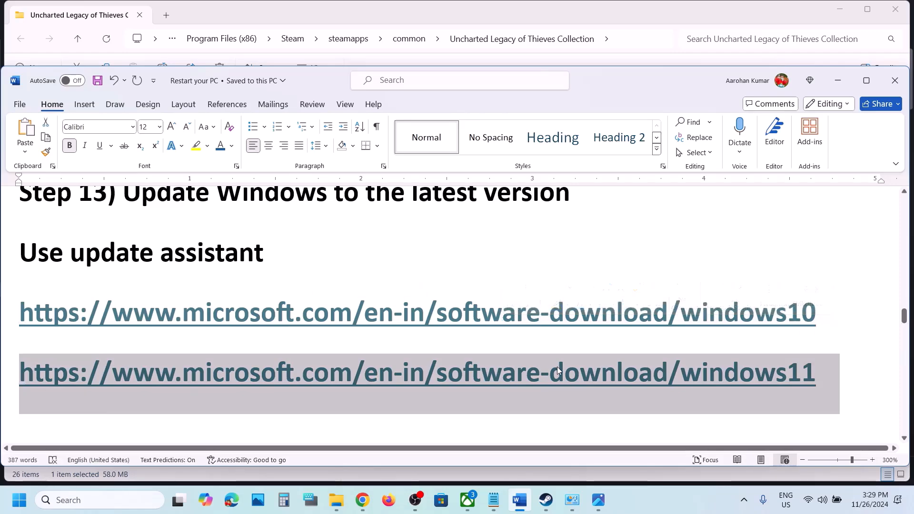
pyautogui.click(362, 500)
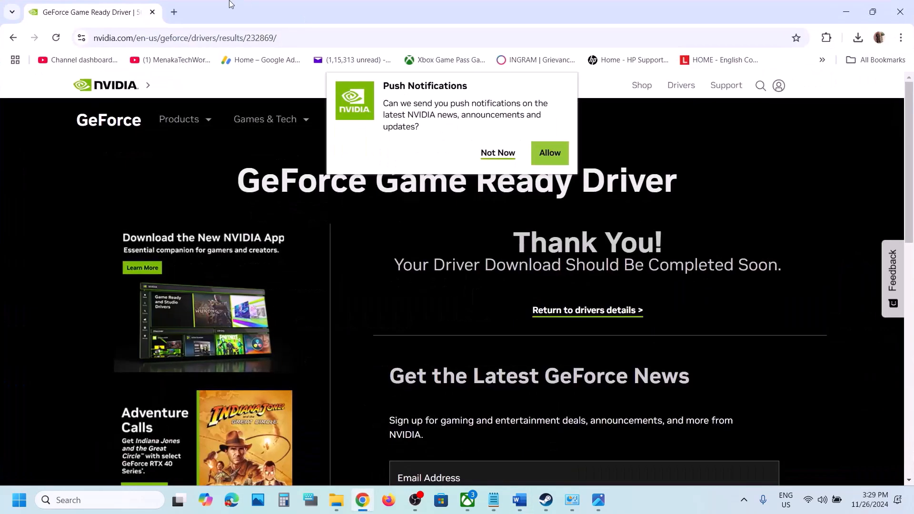
pyautogui.click(173, 14)
pyautogui.hotkey('ctrl', 'v')
pyautogui.press('Return')
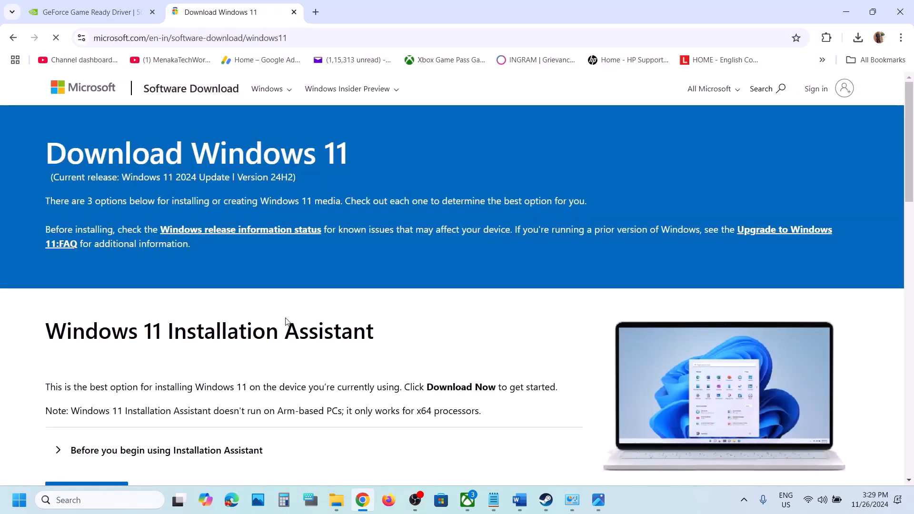
# Download the Windows 11 Installation Assistant from the Microsoft page and run it.
pyautogui.scroll(-3, 241, 339)
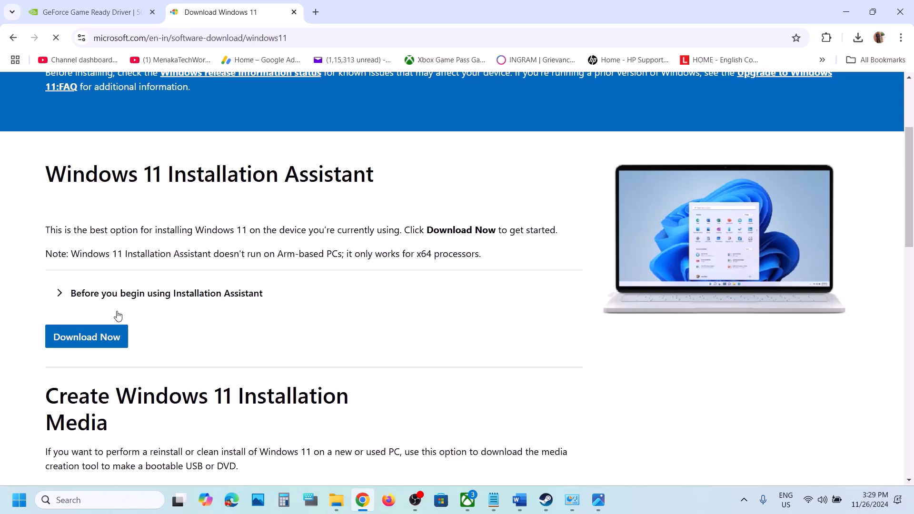
pyautogui.click(102, 339)
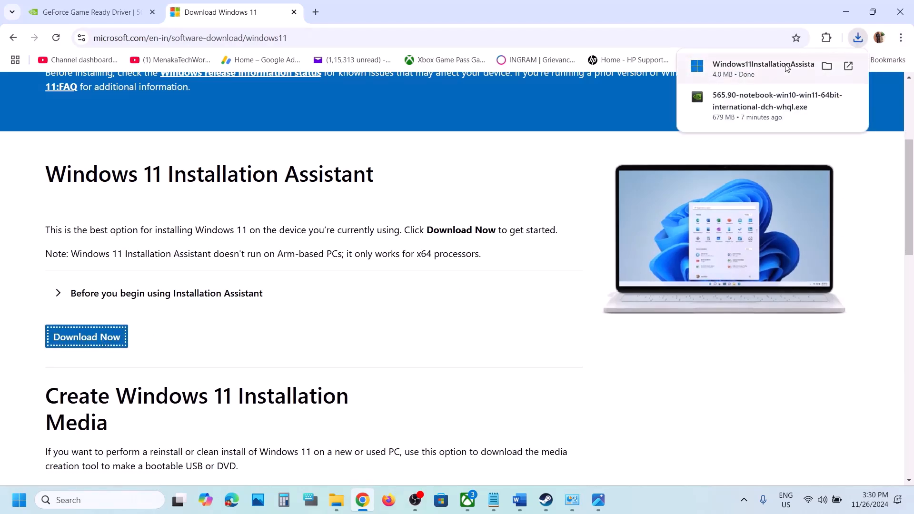
pyautogui.click(767, 67)
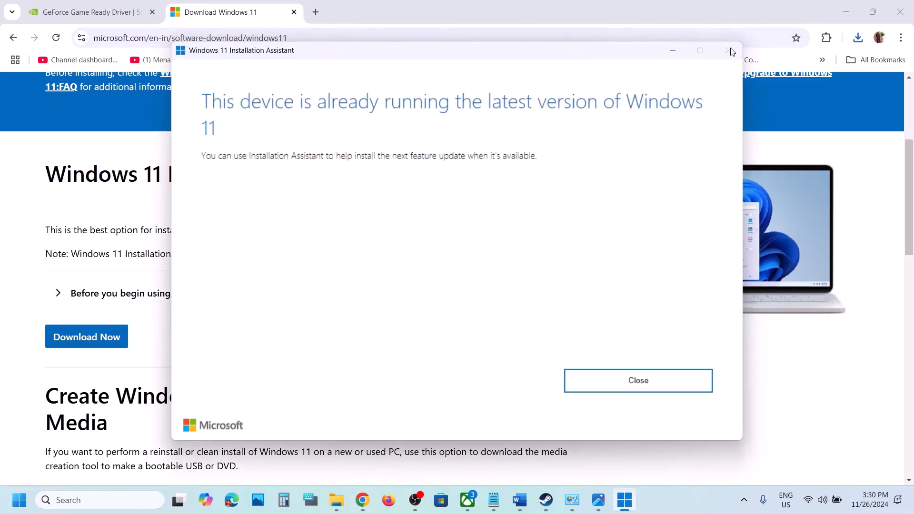
# Return to the Word notes and highlight Step 14 on selecting Debug mode in NVIDIA Control Panel.
pyautogui.click(519, 500)
pyautogui.tripleClick(827, 319)
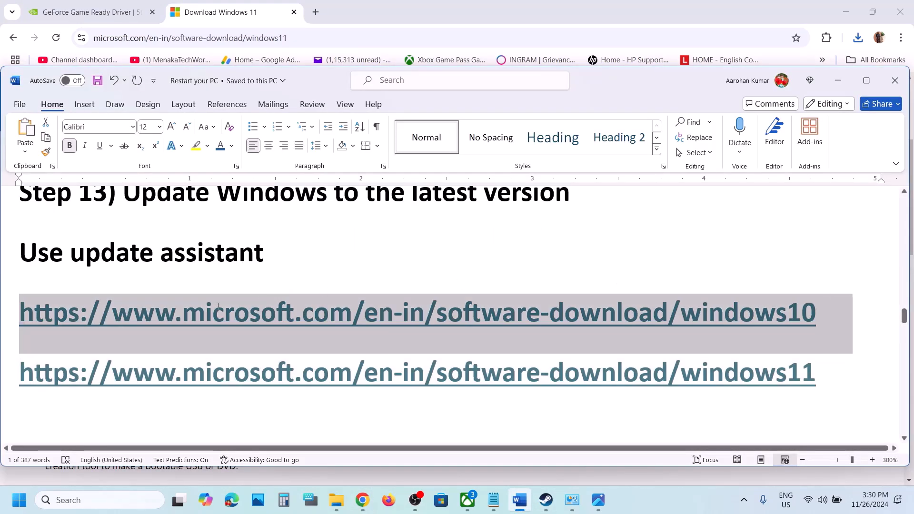
pyautogui.scroll(-3, 162, 316)
pyautogui.scroll(-1, 161, 315)
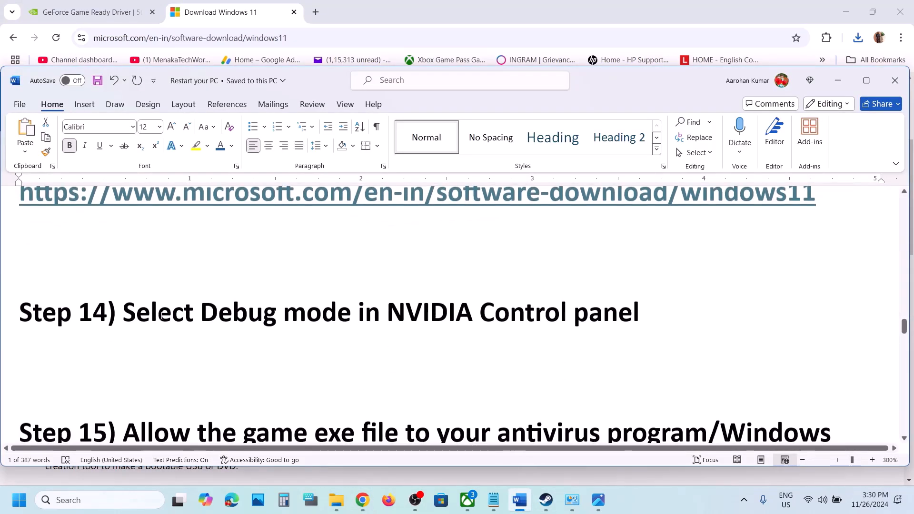
pyautogui.moveTo(123, 312); pyautogui.dragTo(603, 309)
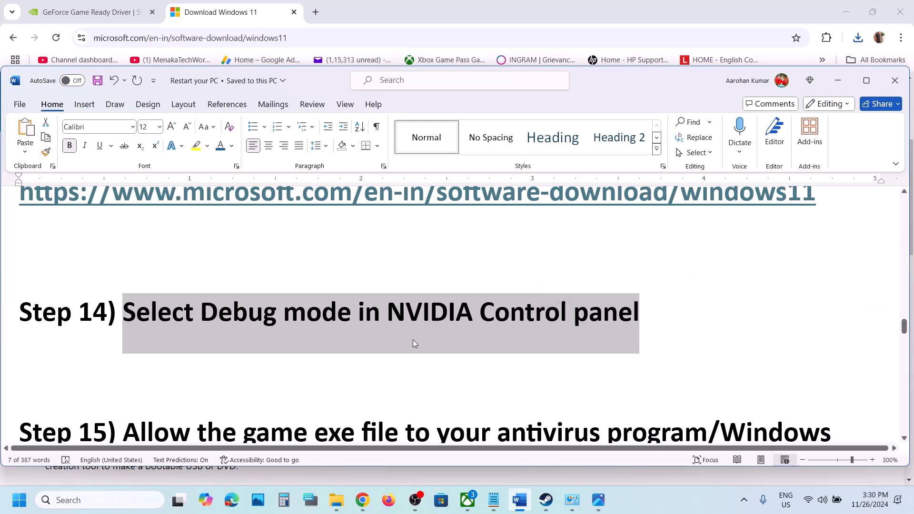
# Open NVIDIA Control Panel from the desktop and turn on Debug Mode.
pyautogui.press('super+d')
pyautogui.rightClick(414, 236)
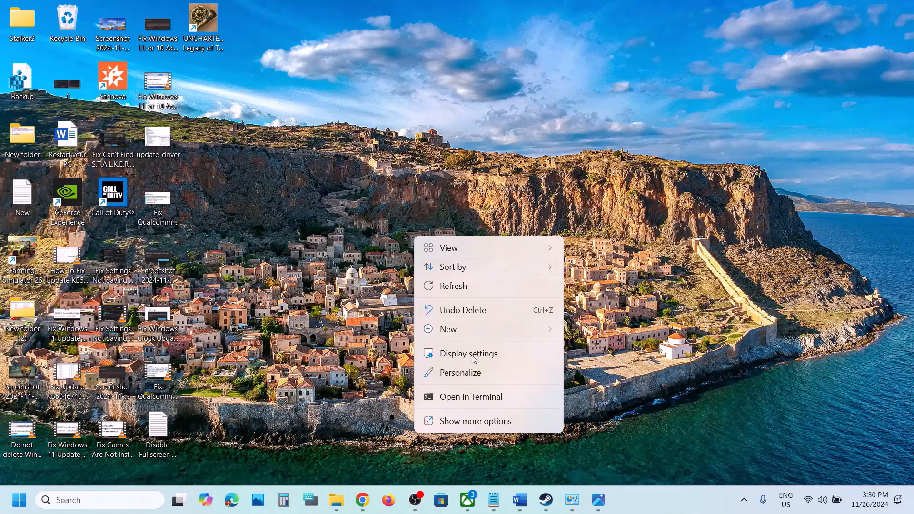
pyautogui.click(461, 421)
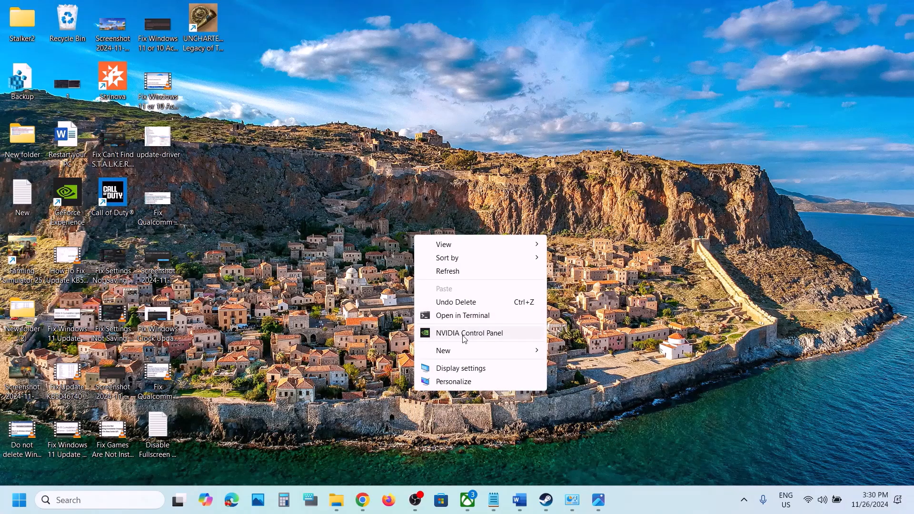
pyautogui.click(464, 338)
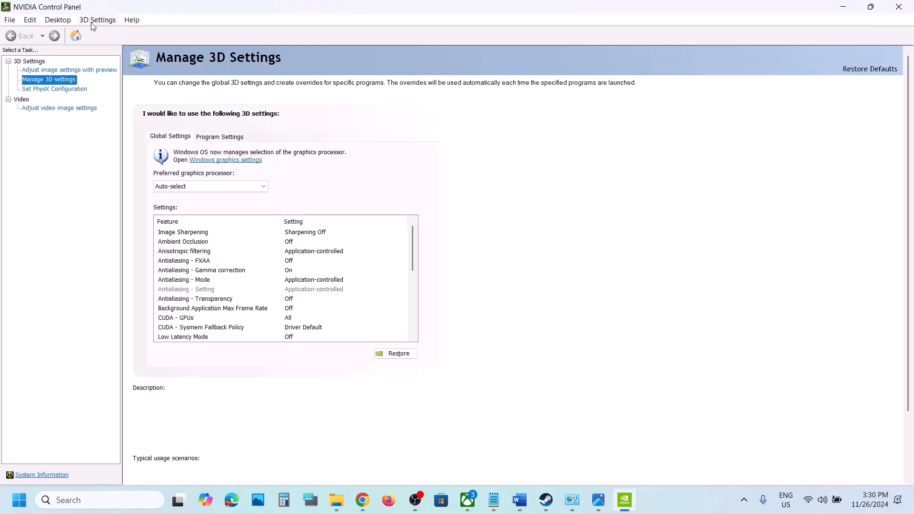
pyautogui.click(138, 22)
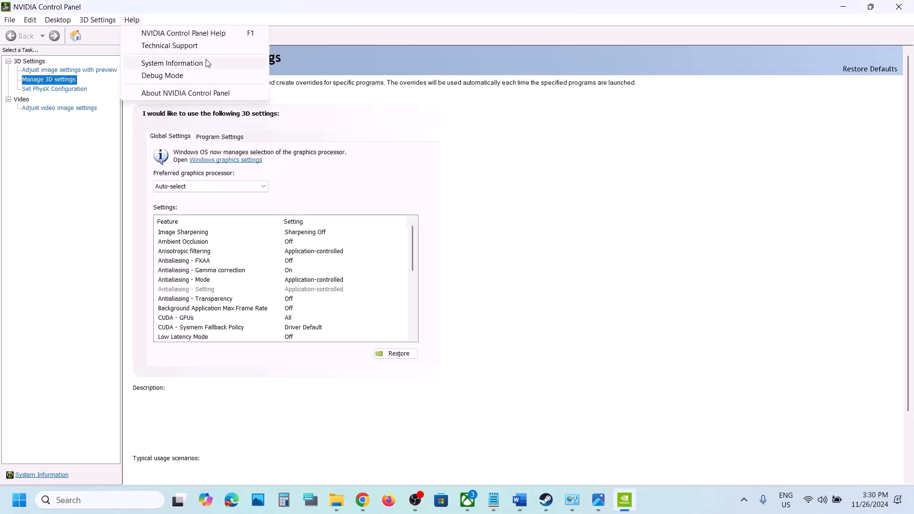
pyautogui.click(181, 77)
pyautogui.click(136, 21)
pyautogui.click(684, 232)
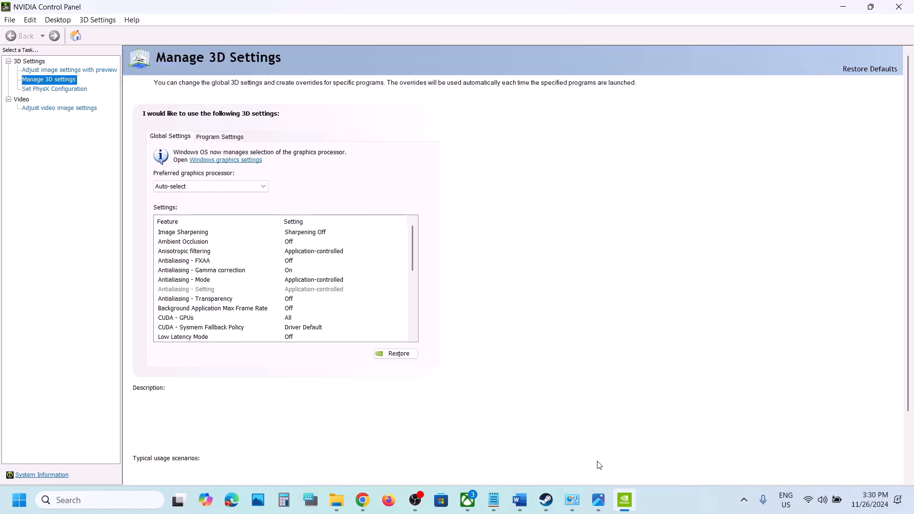
# Switch to Steam, bring up the Power Saver.jpg picture in Photos and close it.
pyautogui.click(546, 500)
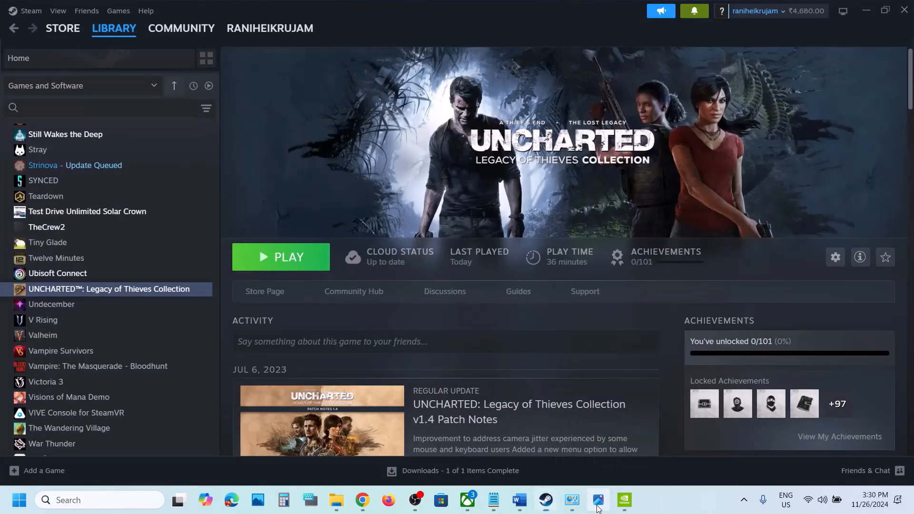
pyautogui.click(598, 499)
pyautogui.click(907, 11)
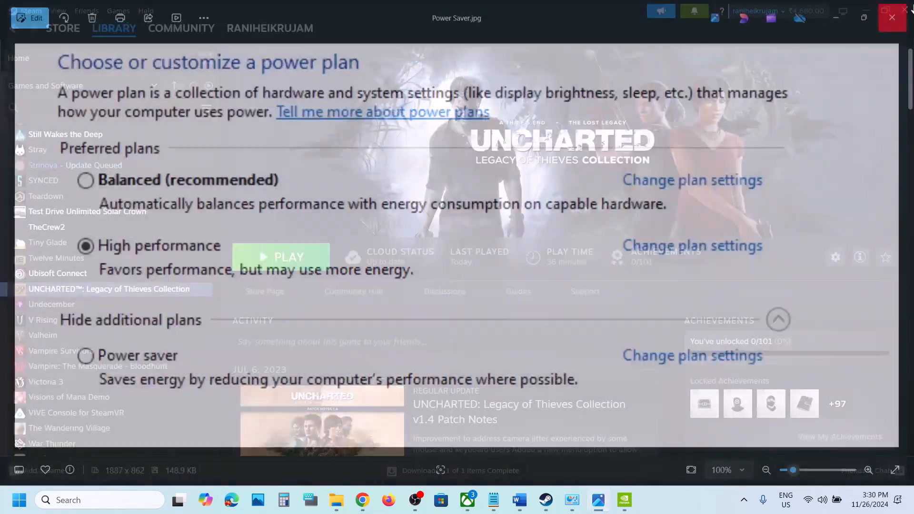
# Return to the Word notes and highlight Step 15 on allowing the game exe through the antivirus program, Windows Security and Firewall.
pyautogui.click(519, 500)
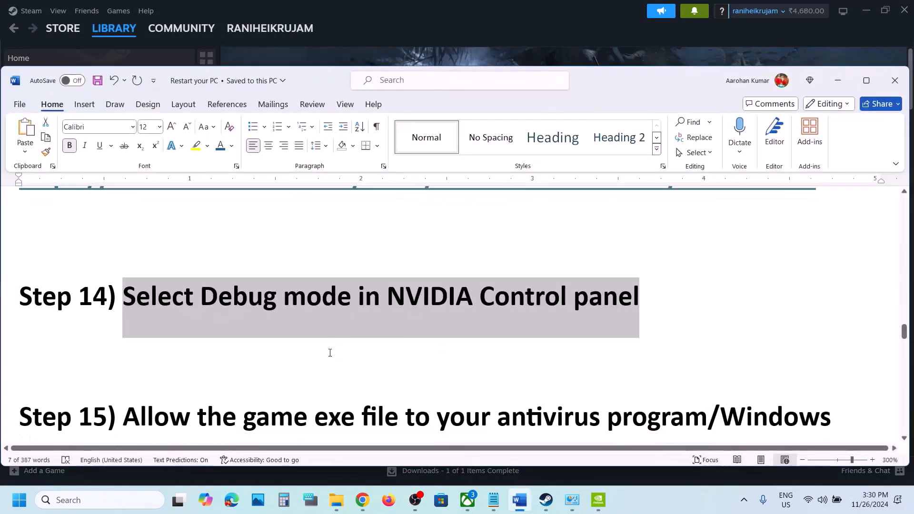
pyautogui.scroll(-3, 330, 353)
pyautogui.moveTo(230, 280); pyautogui.dragTo(691, 313)
pyautogui.click(479, 376)
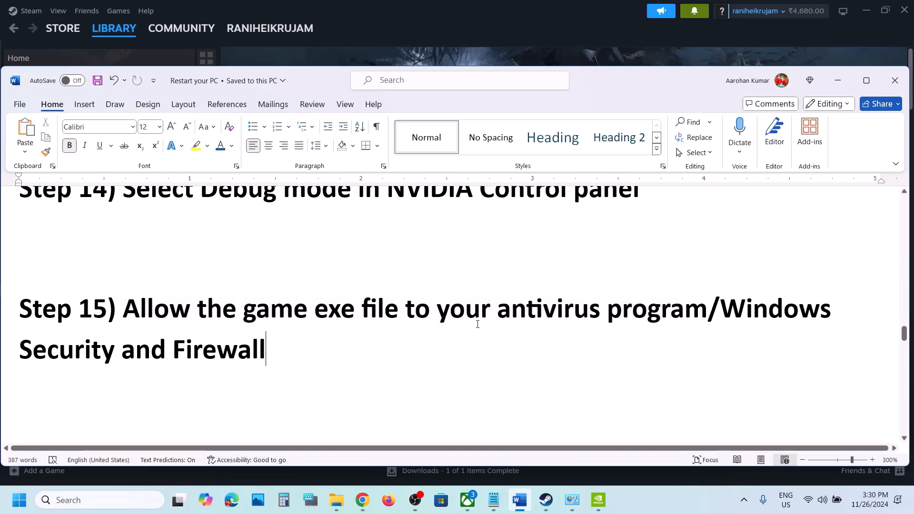
pyautogui.moveTo(243, 311); pyautogui.dragTo(815, 342)
# Open Windows Security from the Windows settings and bring up the apps allowed through Controlled folder access under Ransomware protection.
pyautogui.press('super+i')
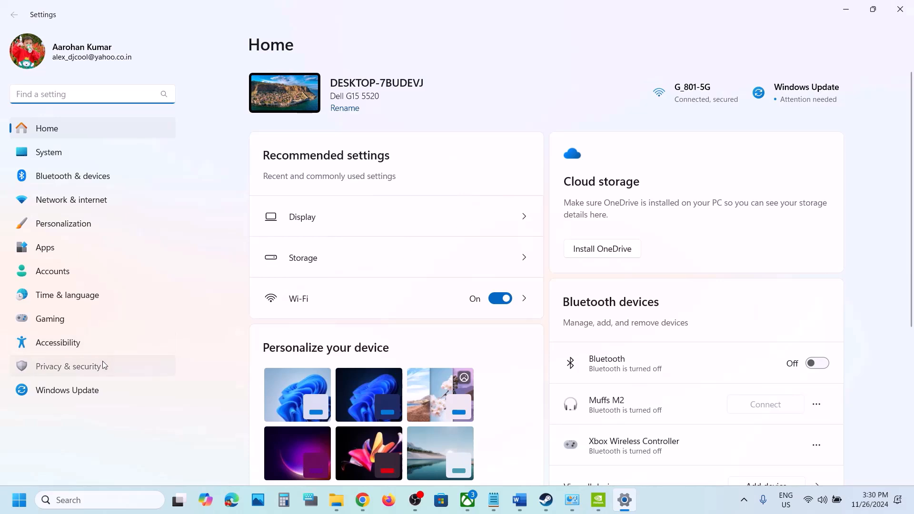
pyautogui.click(103, 365)
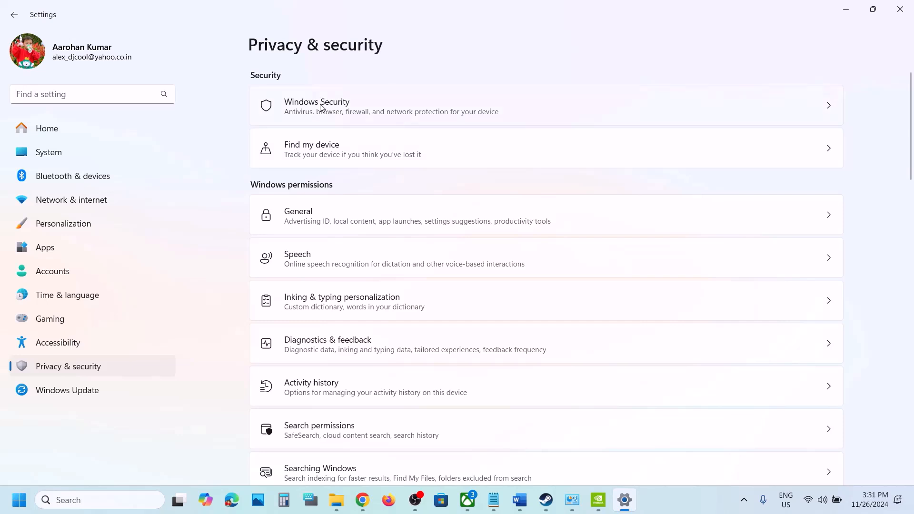
pyautogui.click(565, 117)
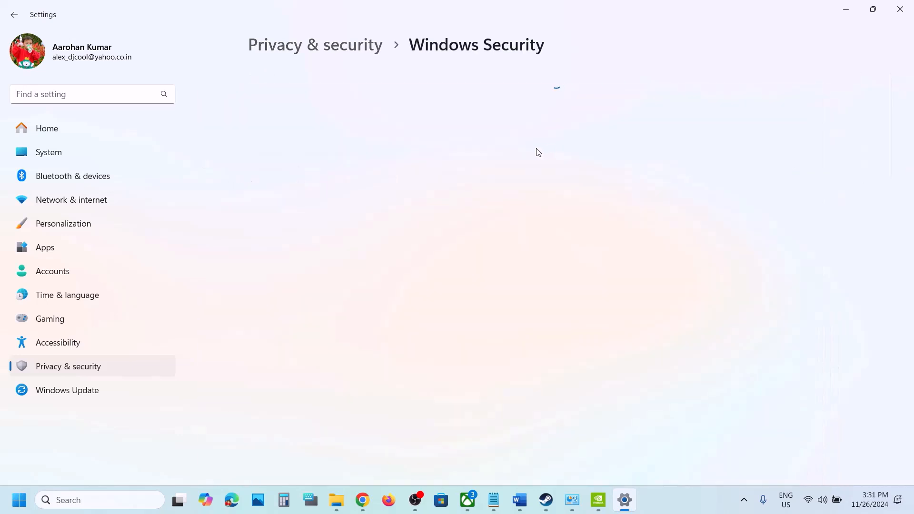
pyautogui.click(318, 178)
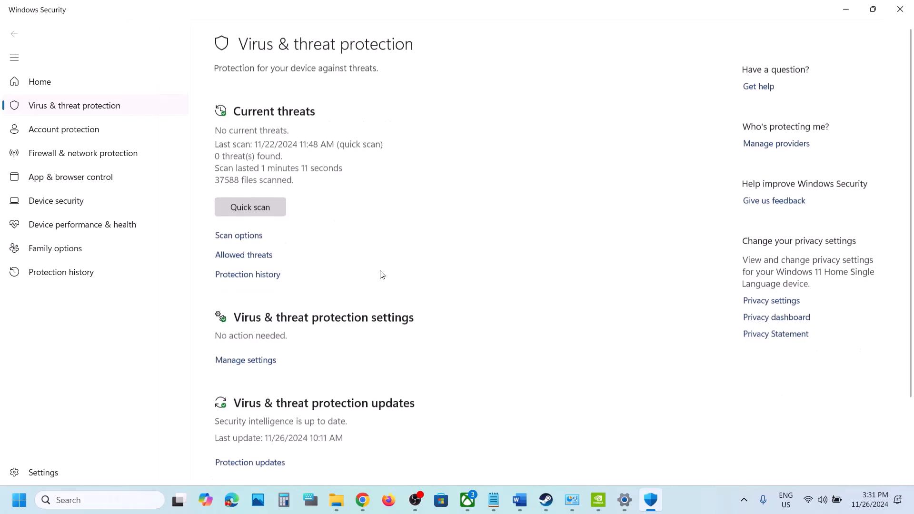
pyautogui.scroll(-3, 380, 272)
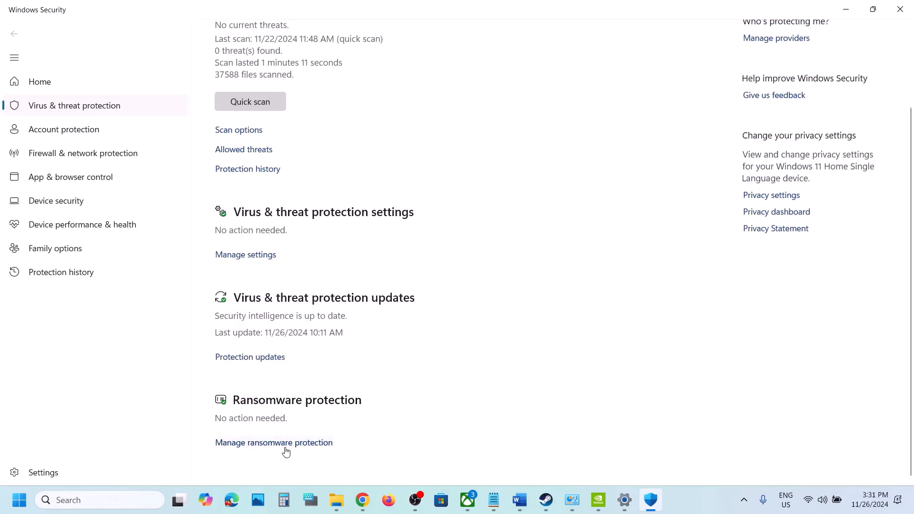
pyautogui.click(286, 443)
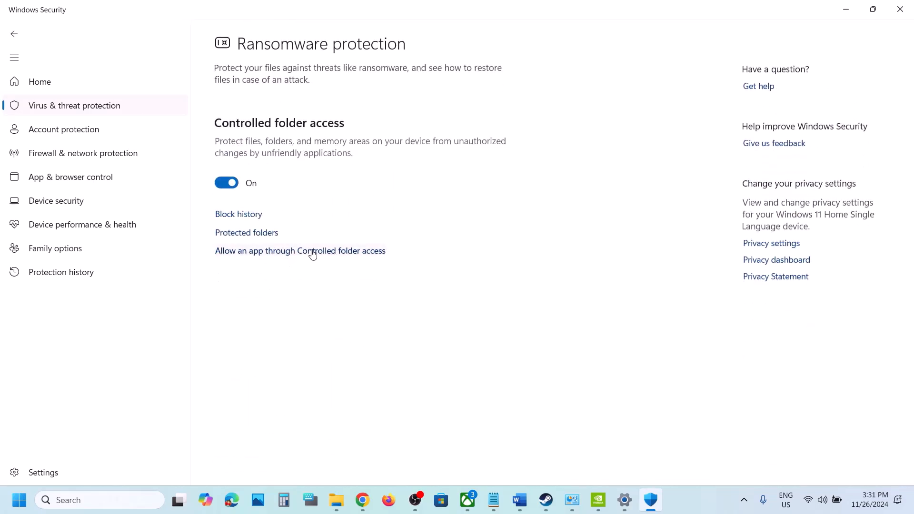
pyautogui.click(312, 252)
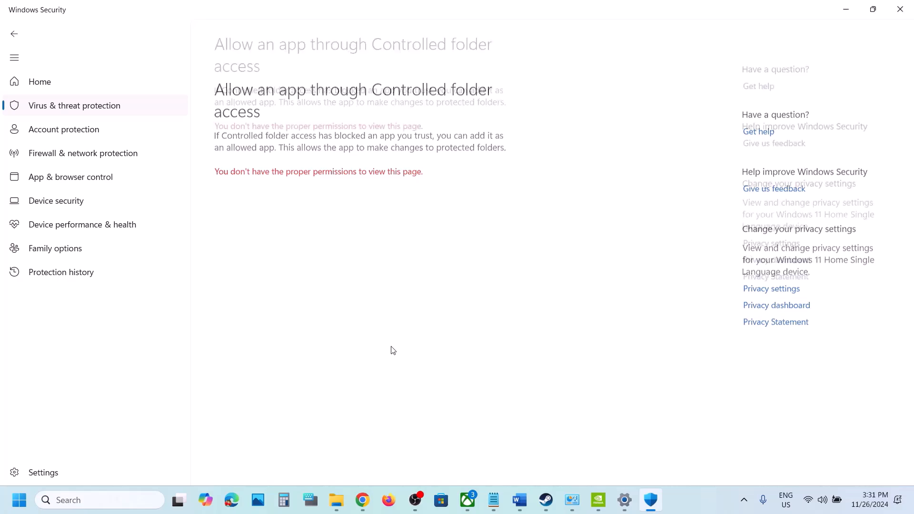
# Allow tll through Controlled folder access from C:\Program Files (x86)\Steam\steamapps\common\Uncharted Legacy of Thieves Collection.
pyautogui.click(287, 38)
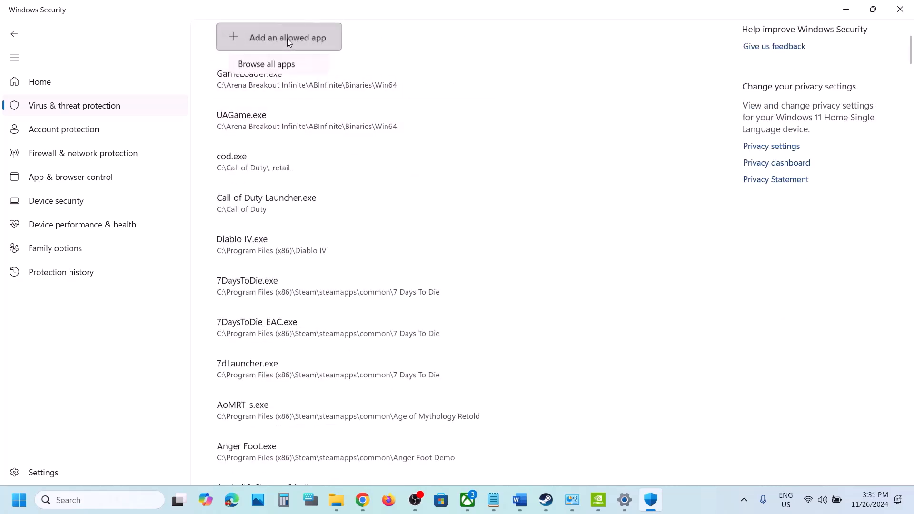
pyautogui.click(270, 86)
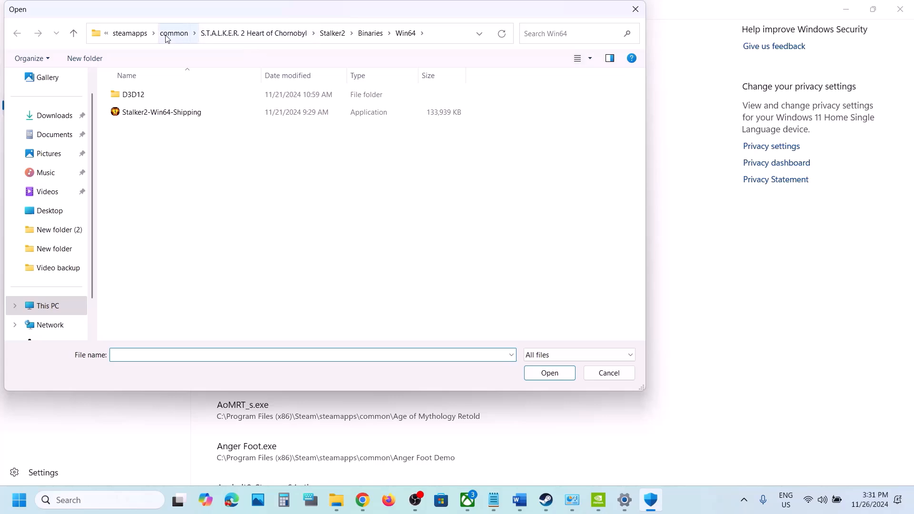
pyautogui.click(39, 307)
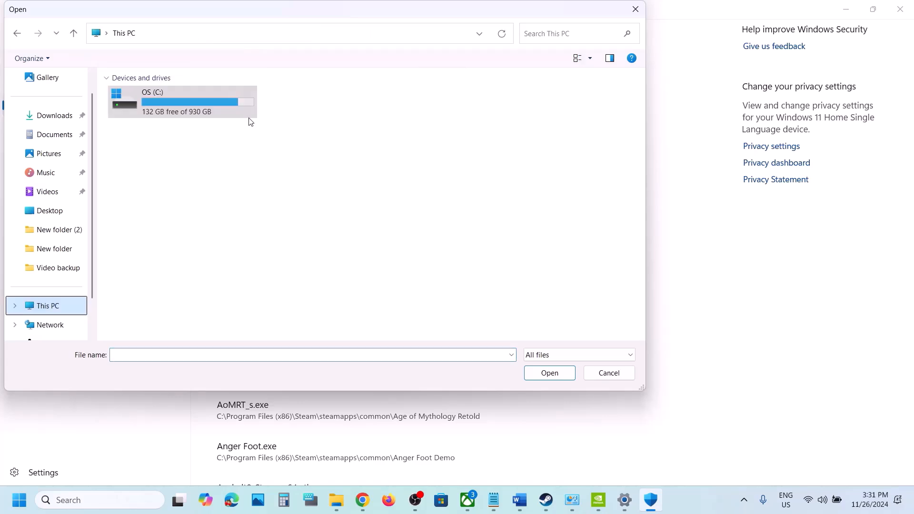
pyautogui.doubleClick(199, 115)
pyautogui.doubleClick(176, 212)
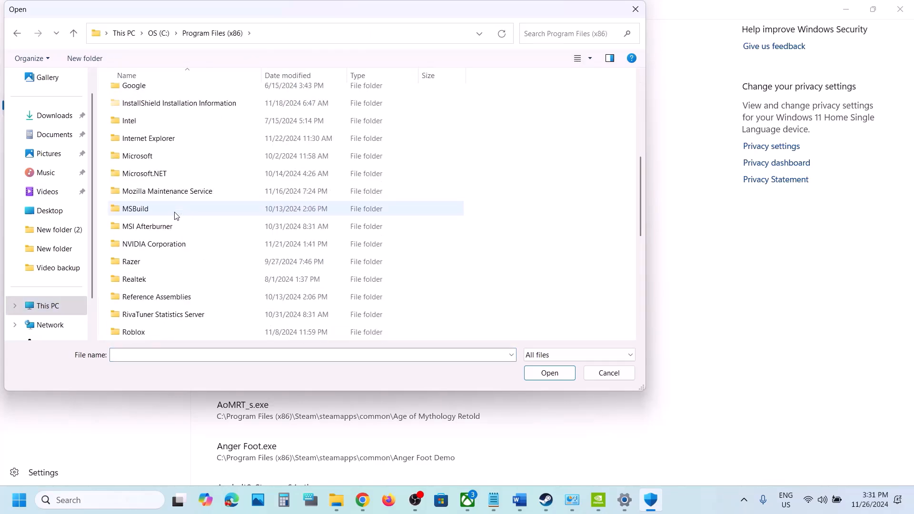
pyautogui.scroll(-5, 180, 224)
pyautogui.doubleClick(143, 139)
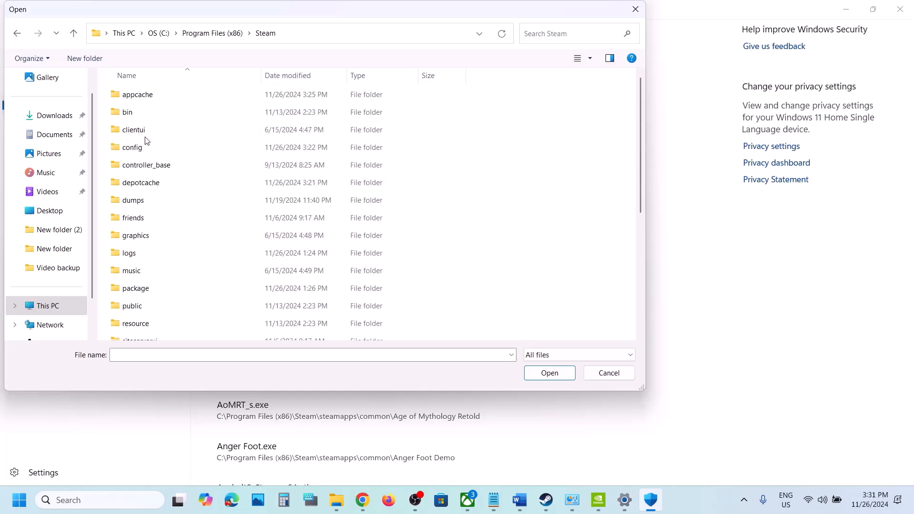
pyautogui.scroll(-4, 152, 148)
pyautogui.doubleClick(161, 159)
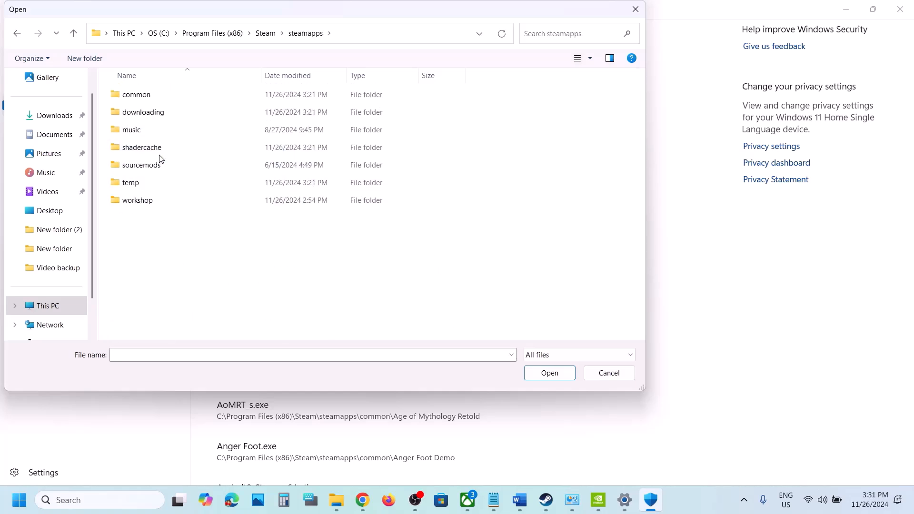
pyautogui.doubleClick(160, 93)
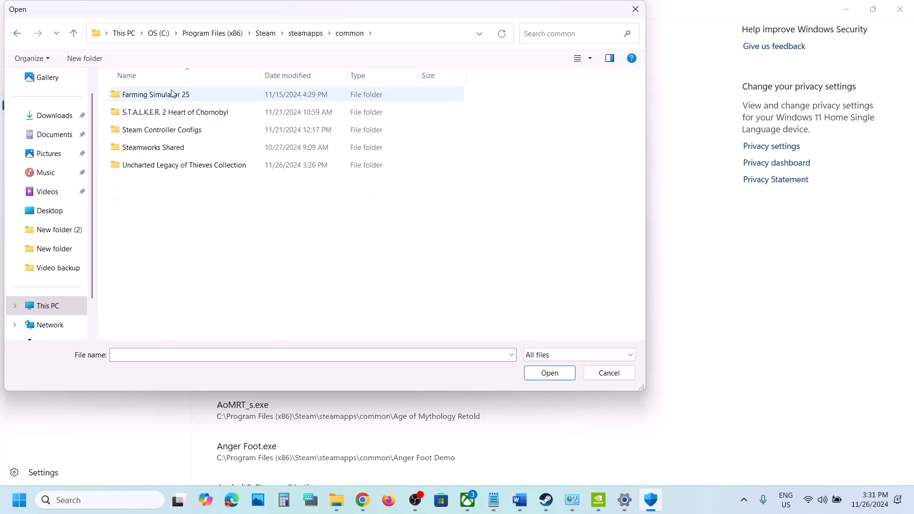
pyautogui.doubleClick(160, 164)
pyautogui.click(134, 204)
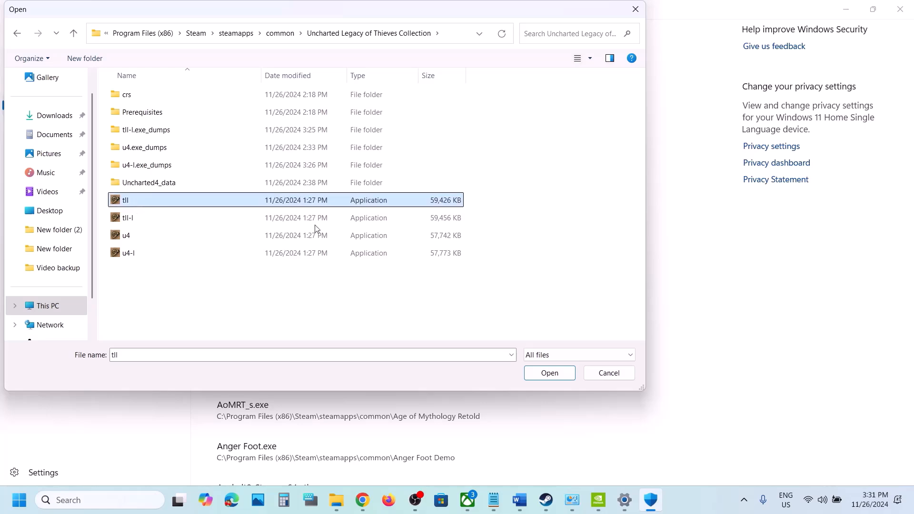
pyautogui.click(547, 373)
# Add tll-l from the Uncharted Legacy of Thieves Collection folder as an allowed app for Controlled folder access.
pyautogui.click(264, 37)
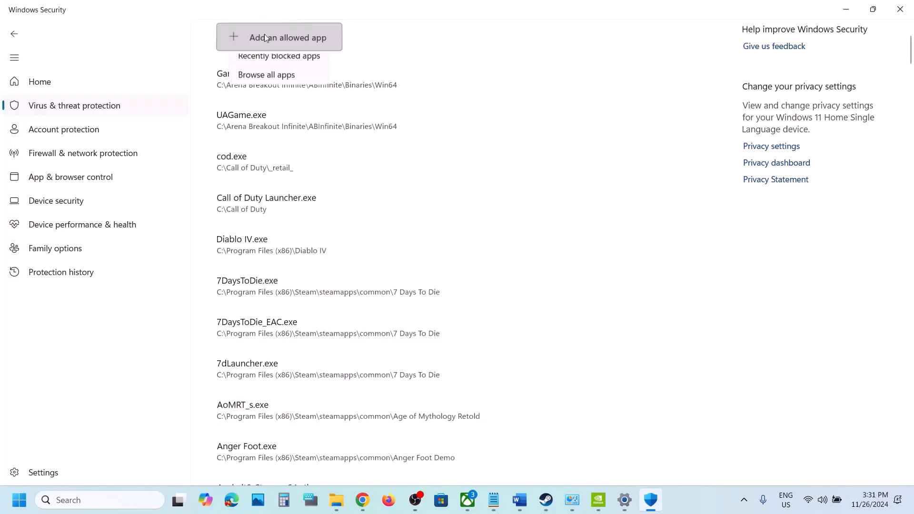
pyautogui.click(266, 74)
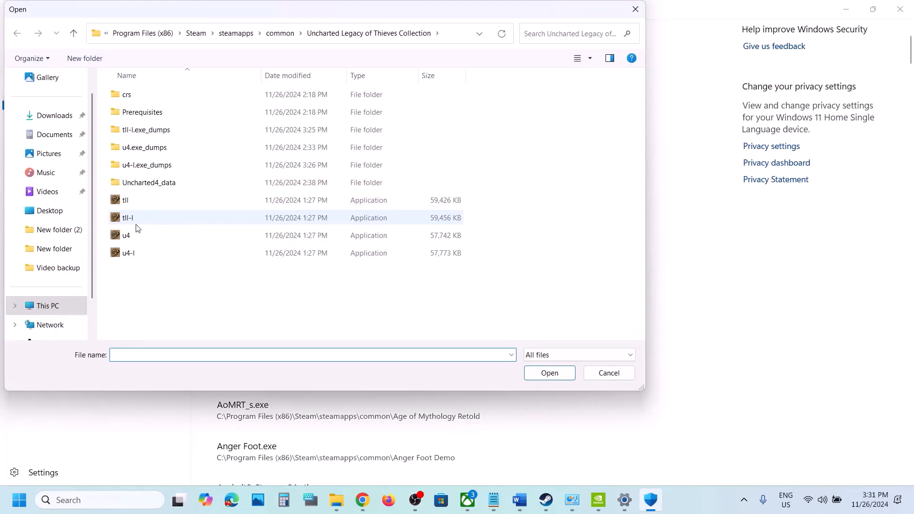
pyautogui.click(137, 224)
pyautogui.click(556, 374)
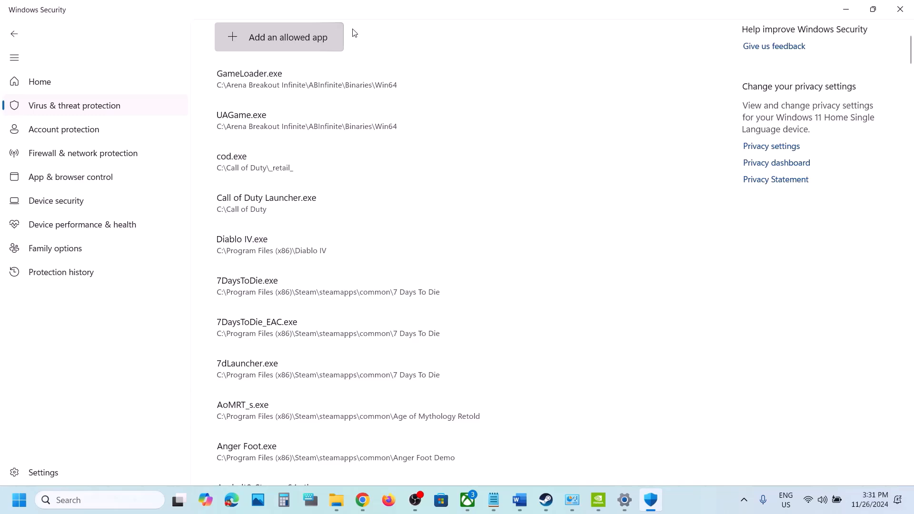
# Add u4 from the Uncharted Legacy of Thieves Collection folder as an allowed app for Controlled folder access.
pyautogui.click(310, 49)
pyautogui.click(295, 84)
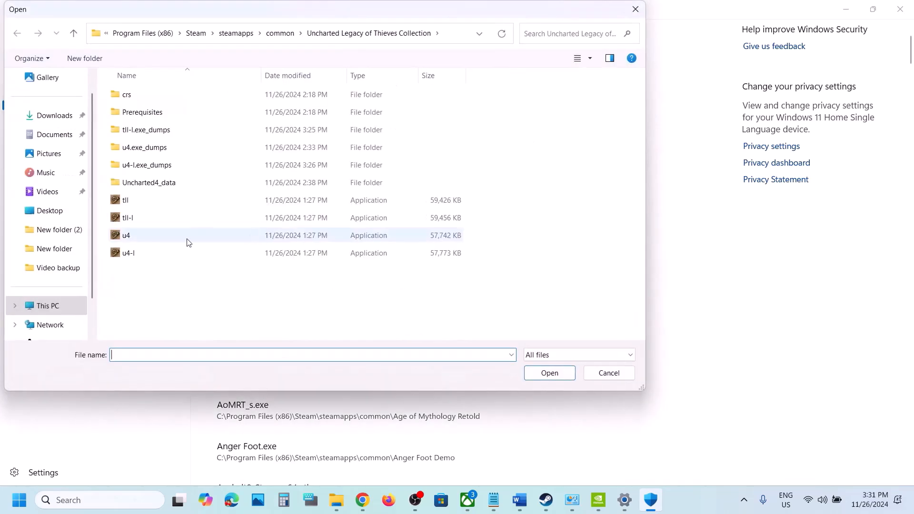
pyautogui.click(151, 241)
pyautogui.click(547, 374)
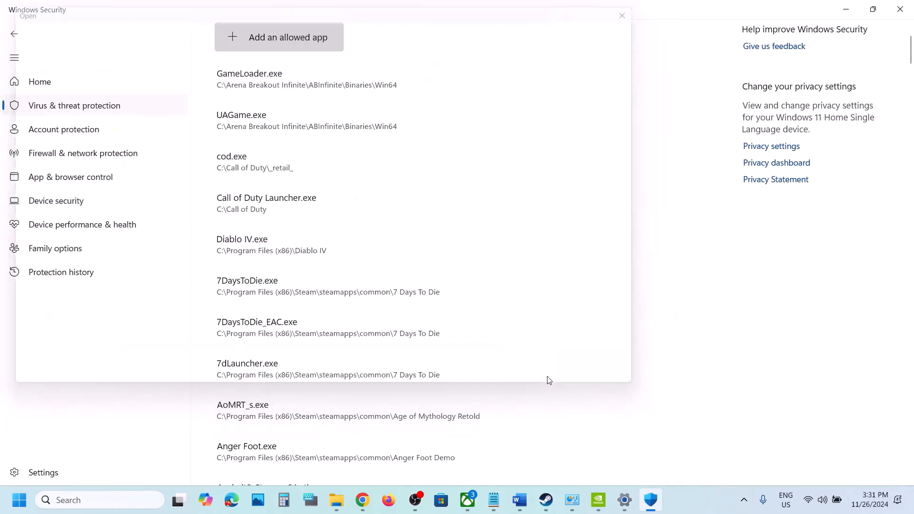
# Add u4-l from the Uncharted Legacy of Thieves Collection folder as an allowed app for Controlled folder access.
pyautogui.click(298, 39)
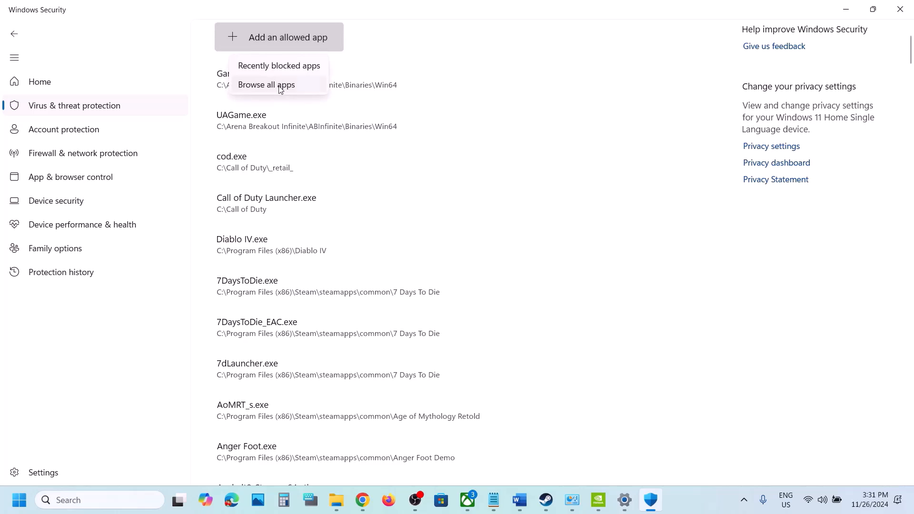
pyautogui.click(524, 144)
pyautogui.click(147, 257)
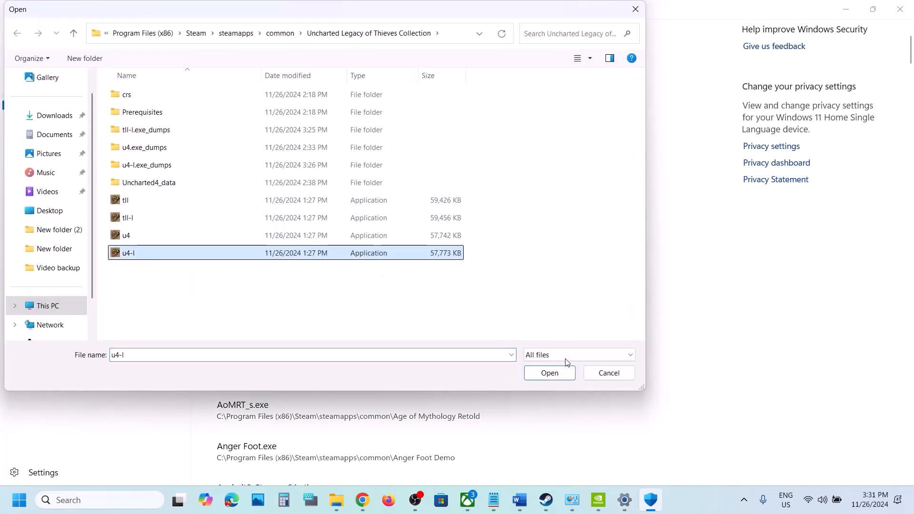
pyautogui.click(563, 373)
# Open the Windows Defender Firewall allowed apps list in Control Panel and unlock it for changes.
pyautogui.click(100, 500)
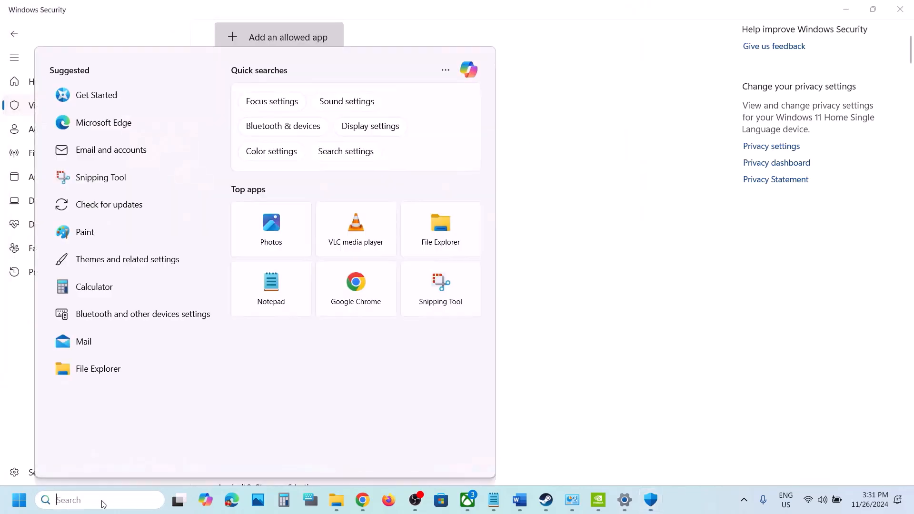
pyautogui.write('control')
pyautogui.press('Return')
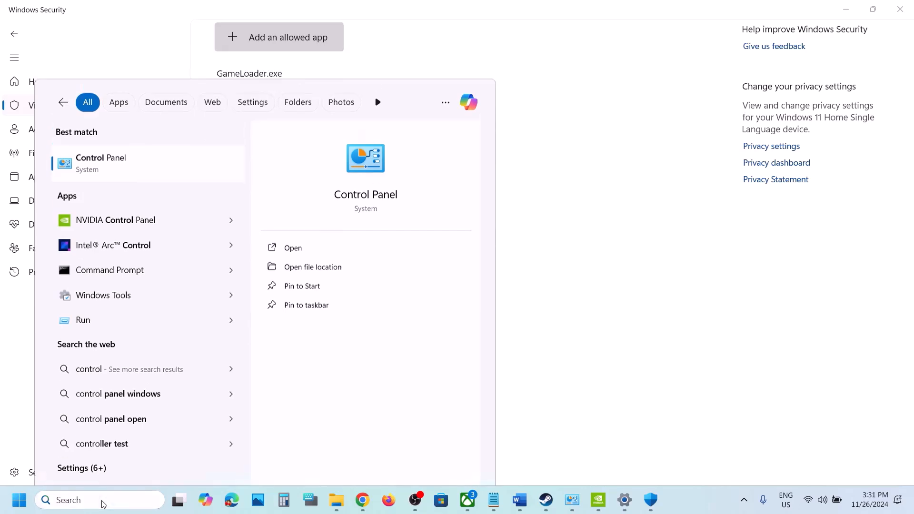
pyautogui.click(341, 95)
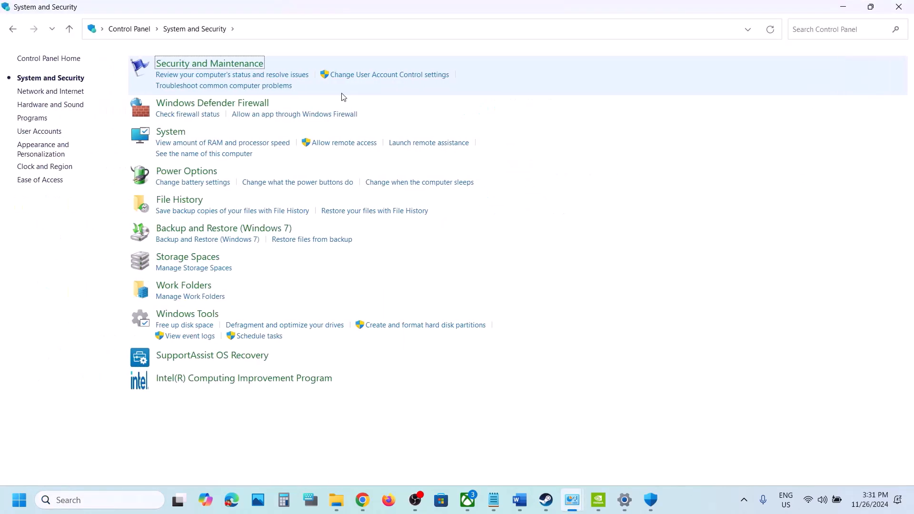
pyautogui.click(199, 104)
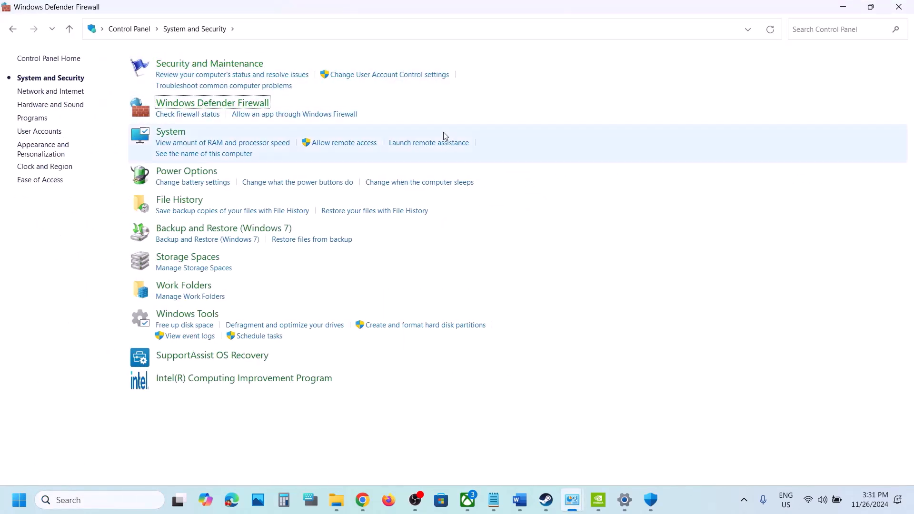
pyautogui.click(98, 93)
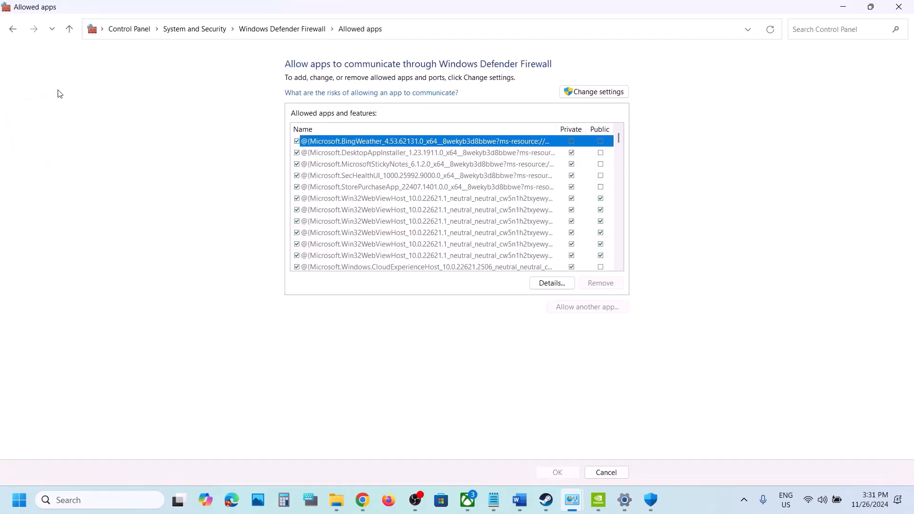
pyautogui.click(602, 91)
# Add tll from the Steam common folder Uncharted Legacy of Thieves Collection to the Windows Defender Firewall allowed apps.
pyautogui.click(576, 308)
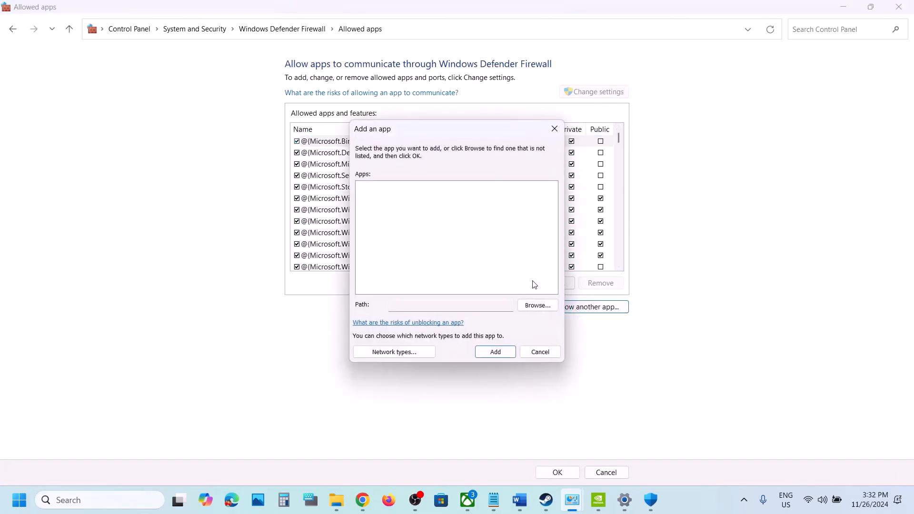
pyautogui.click(534, 306)
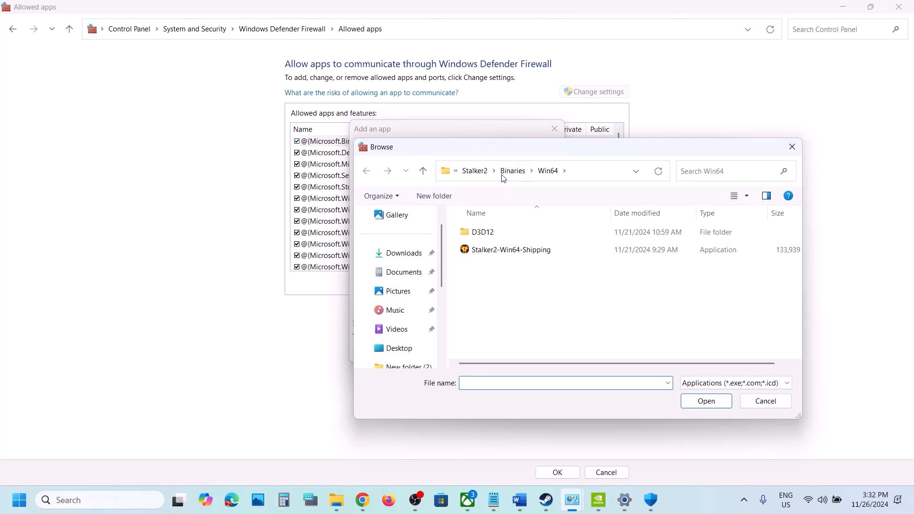
pyautogui.click(478, 175)
pyautogui.click(479, 176)
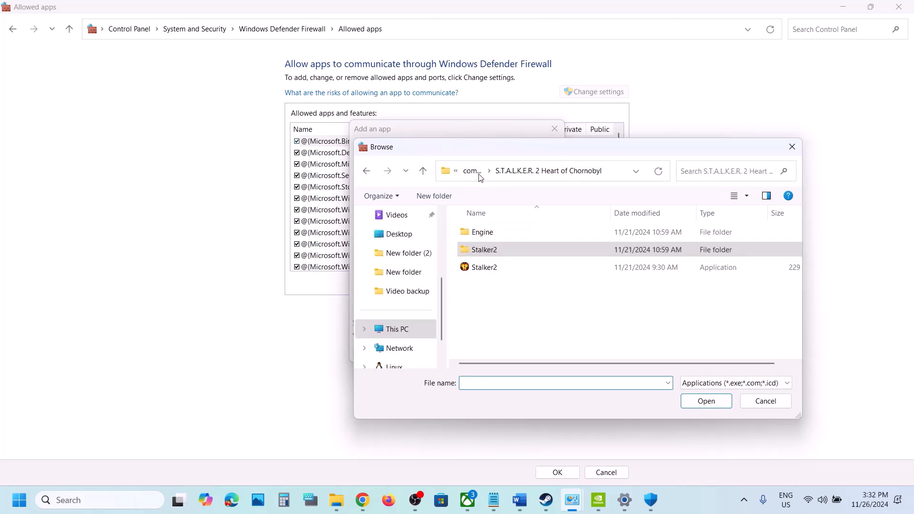
pyautogui.click(477, 177)
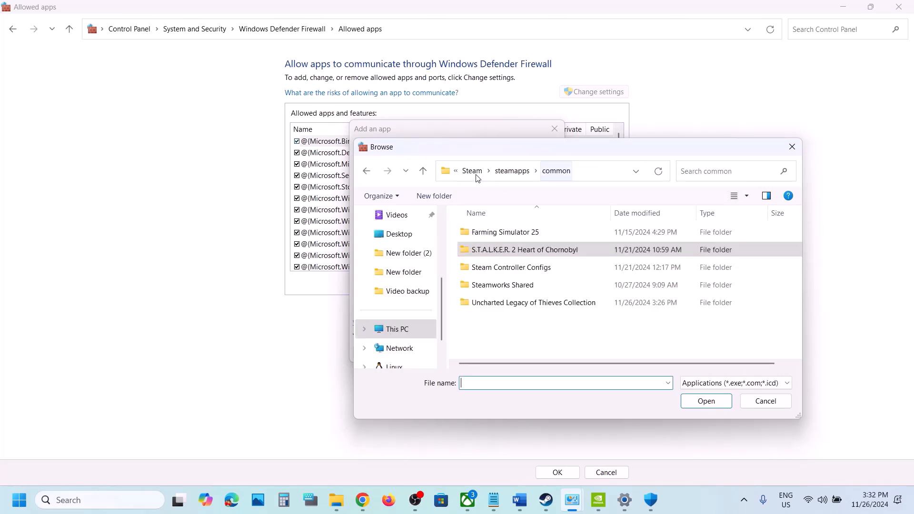
pyautogui.doubleClick(531, 307)
pyautogui.scroll(-1, 519, 295)
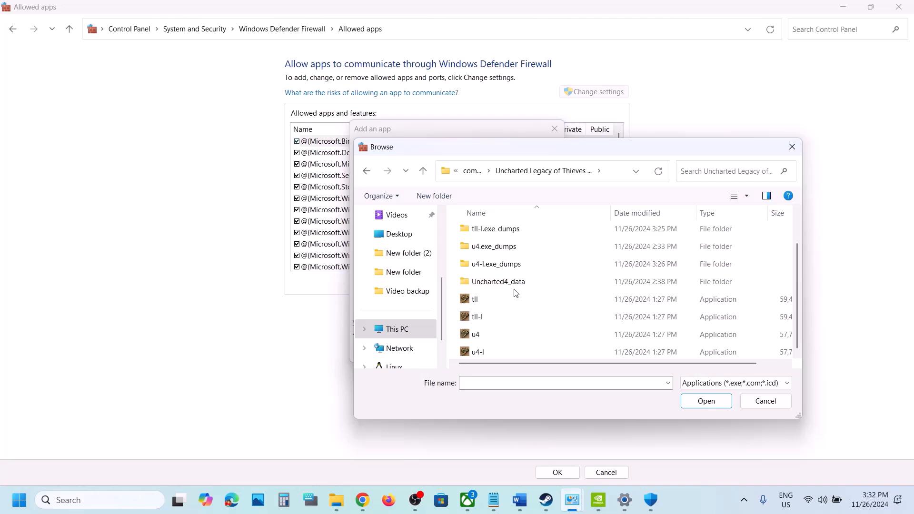
pyautogui.click(490, 298)
pyautogui.click(706, 401)
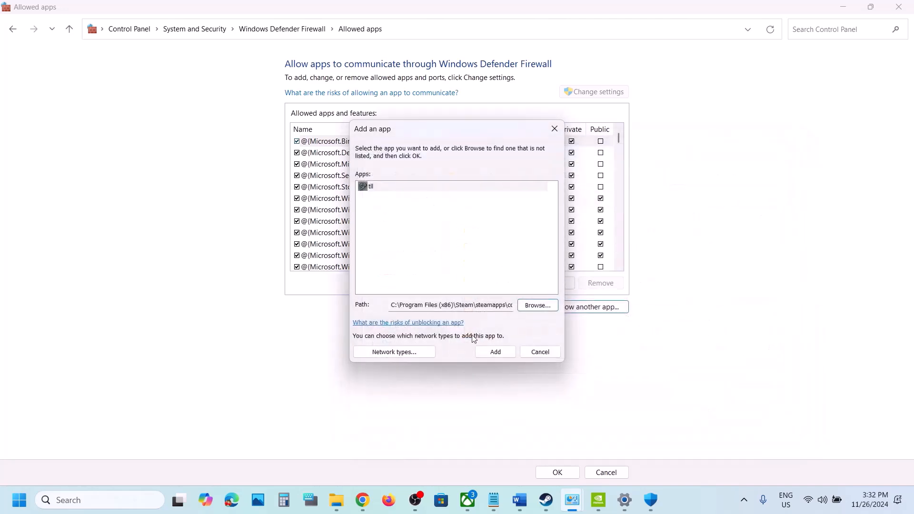
pyautogui.click(491, 352)
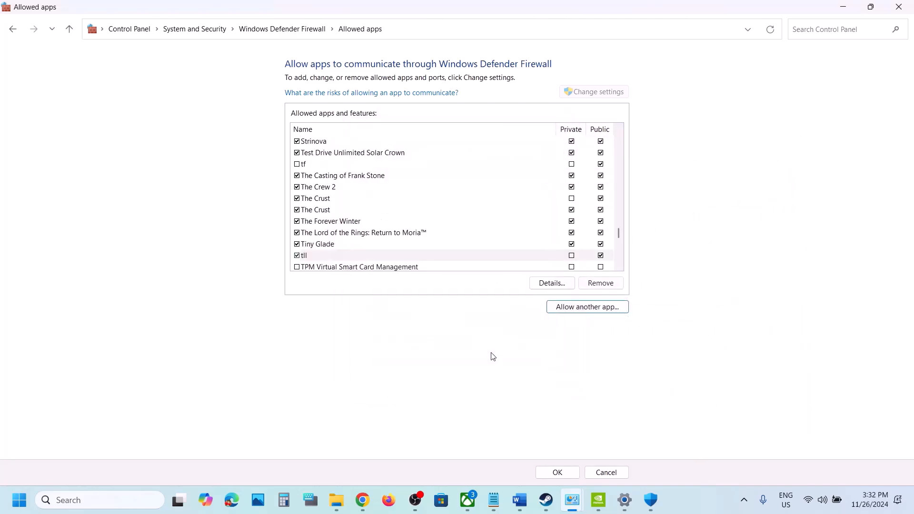
# Add tll-l from the Uncharted Legacy of Thieves Collection folder to the firewall's allowed apps.
pyautogui.click(588, 308)
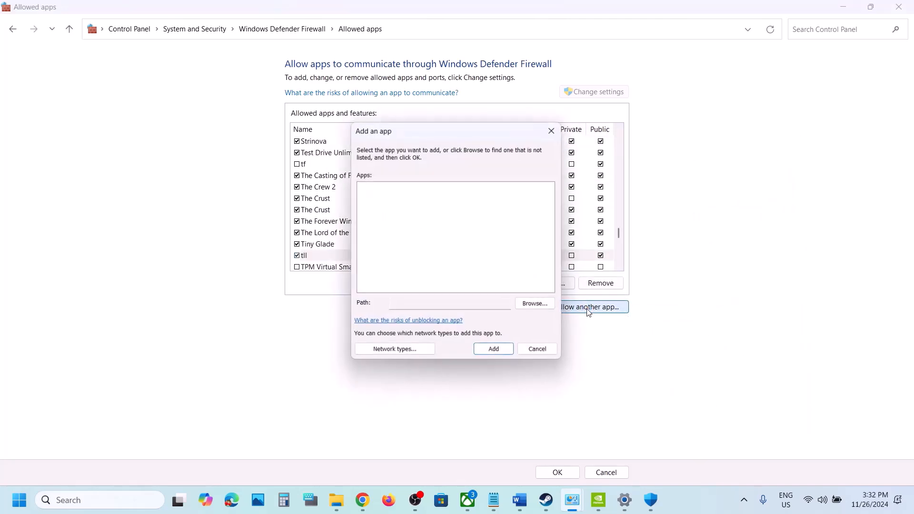
pyautogui.click(546, 308)
pyautogui.scroll(-3, 528, 306)
pyautogui.click(493, 313)
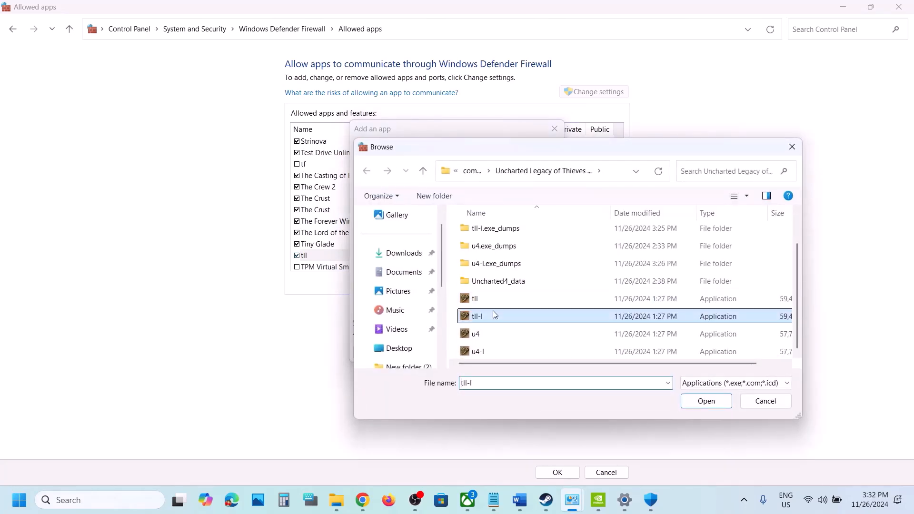
pyautogui.click(706, 400)
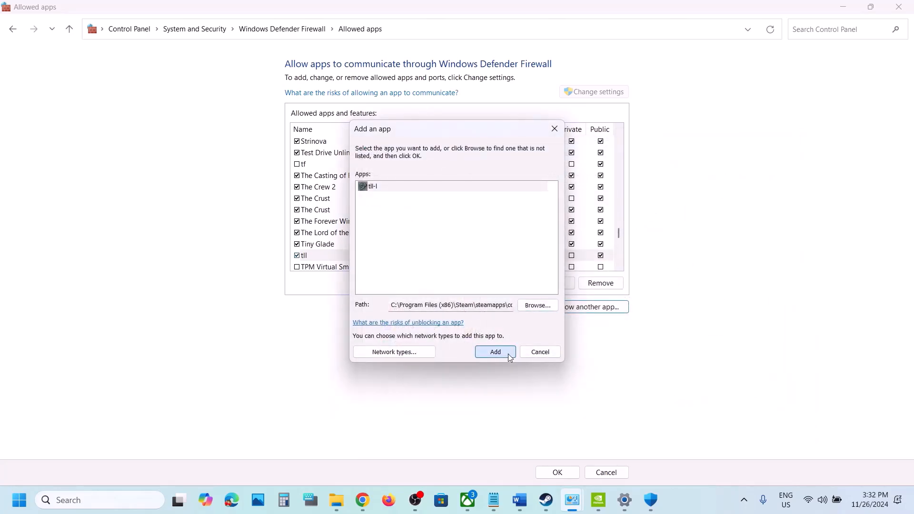
pyautogui.click(507, 354)
# Try to add u4 from the Uncharted Legacy of Thieves Collection folder to the firewall's allowed apps.
pyautogui.click(593, 311)
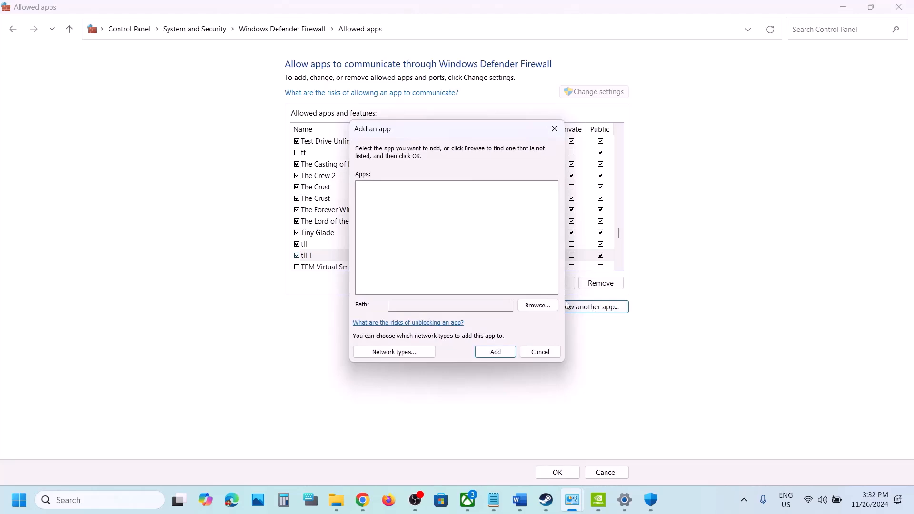
pyautogui.click(528, 304)
pyautogui.scroll(-3, 530, 312)
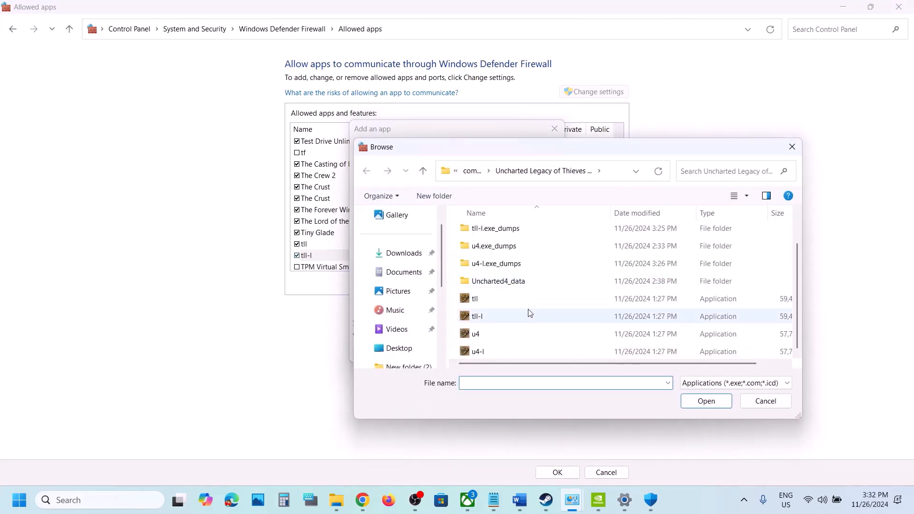
pyautogui.click(479, 337)
pyautogui.click(698, 407)
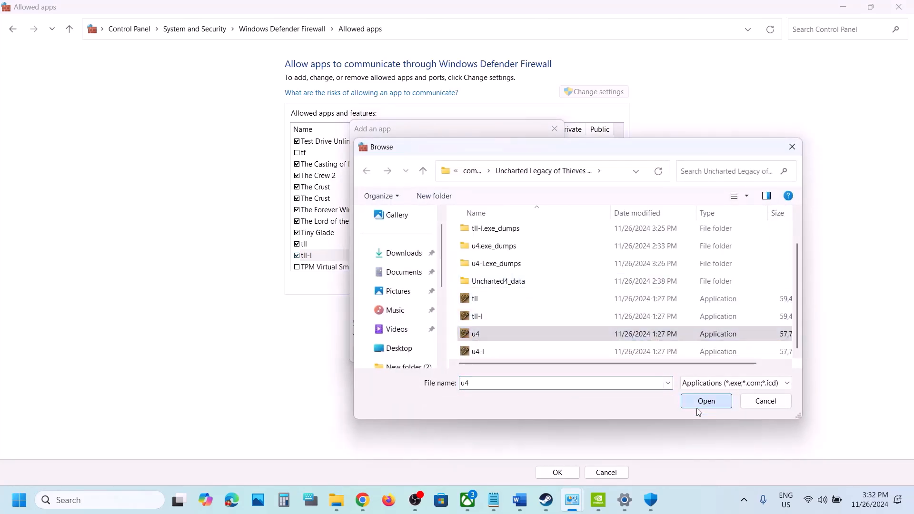
pyautogui.click(495, 352)
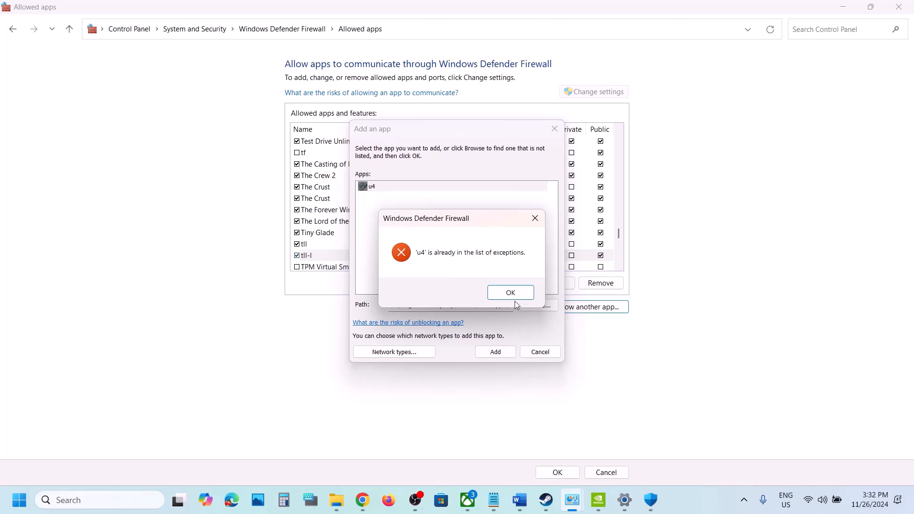
pyautogui.click(510, 293)
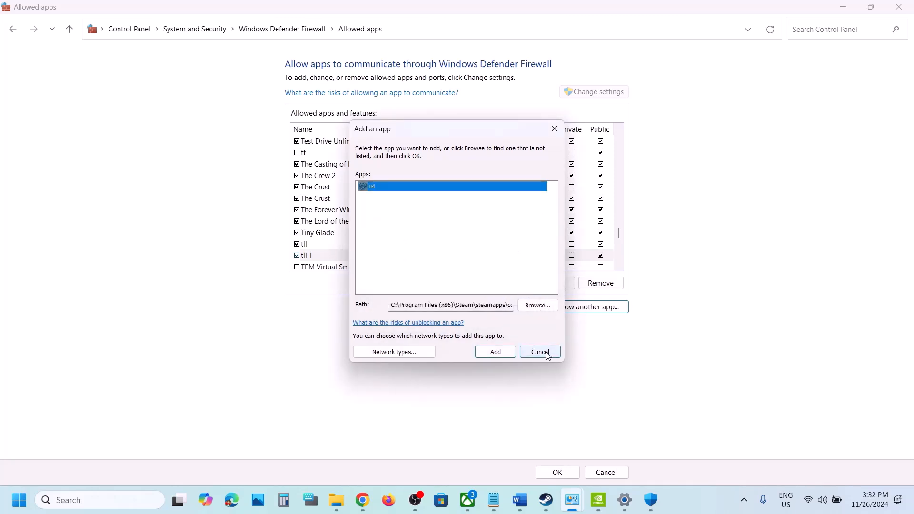
# Add u4-l from the Uncharted Legacy of Thieves Collection folder to the firewall's allowed apps.
pyautogui.click(537, 305)
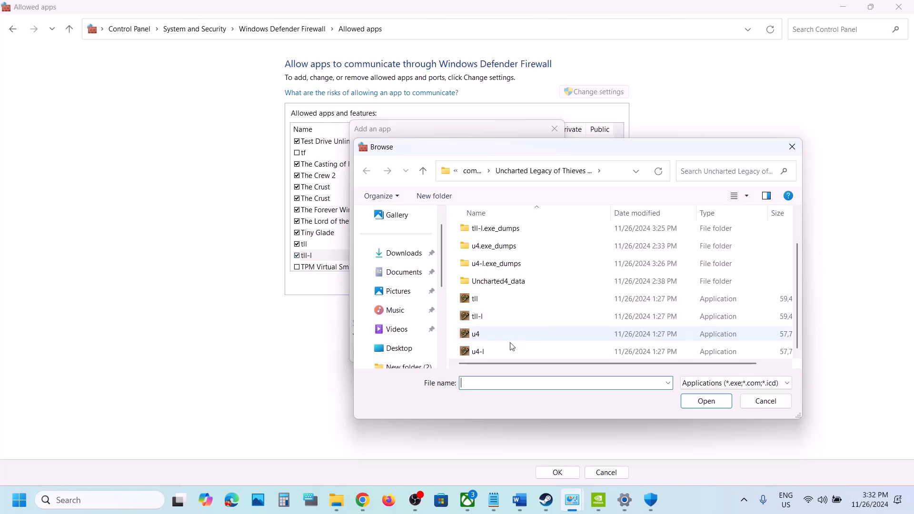
pyautogui.click(499, 352)
pyautogui.click(718, 407)
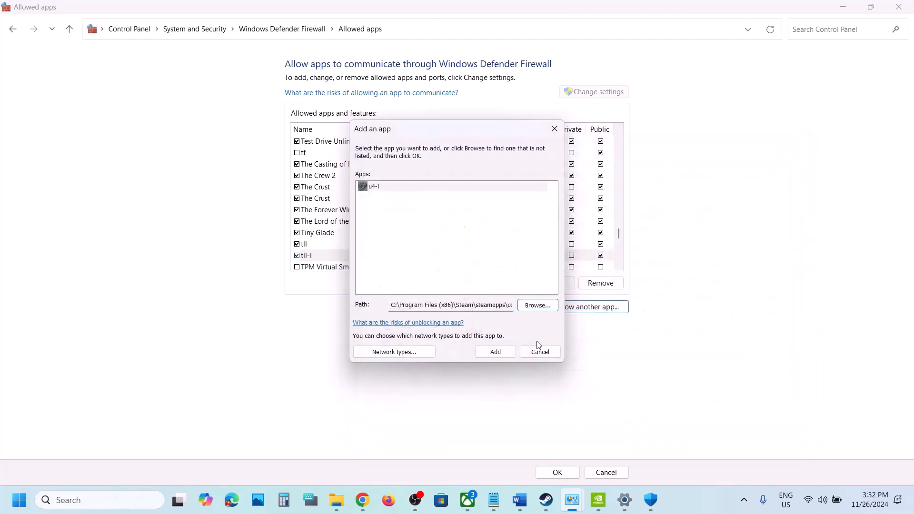
pyautogui.click(491, 352)
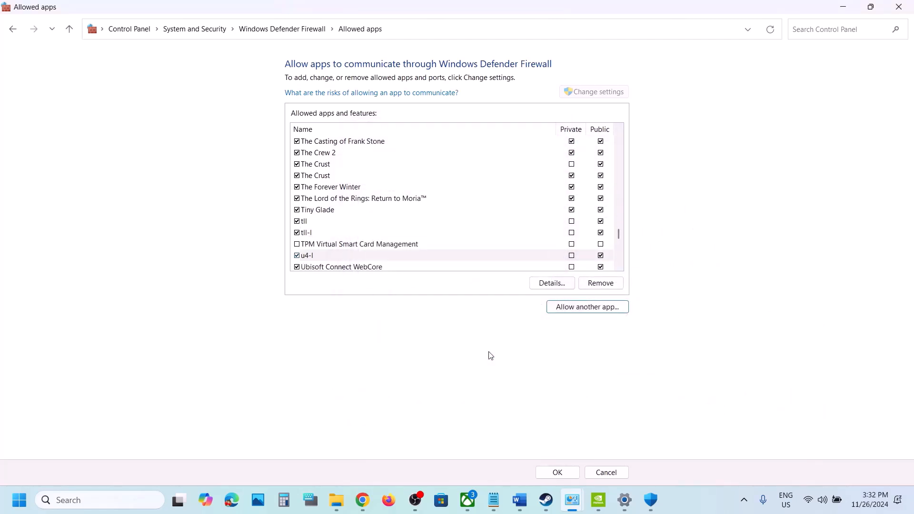
# Close the firewall's allowed apps, Windows Security and Settings windows and return to the Word notes for the virtual memory step.
pyautogui.click(314, 221)
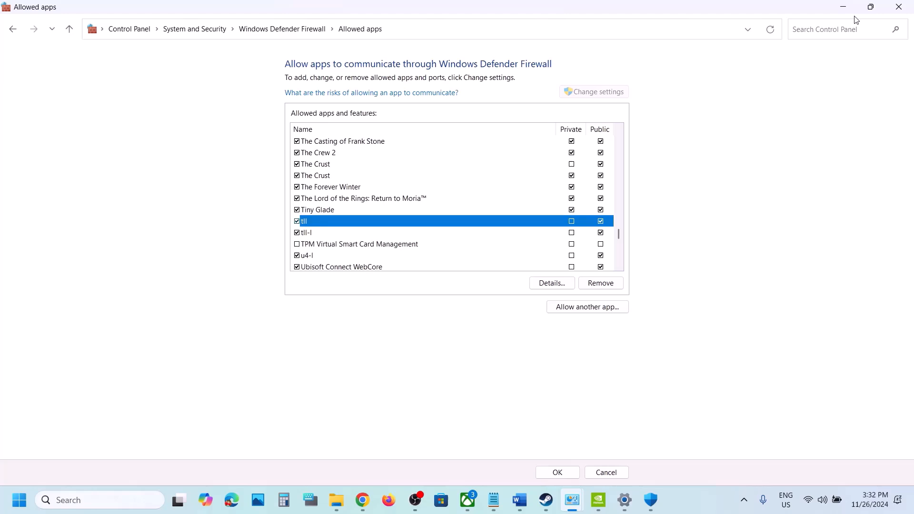
pyautogui.click(899, 7)
pyautogui.click(899, 9)
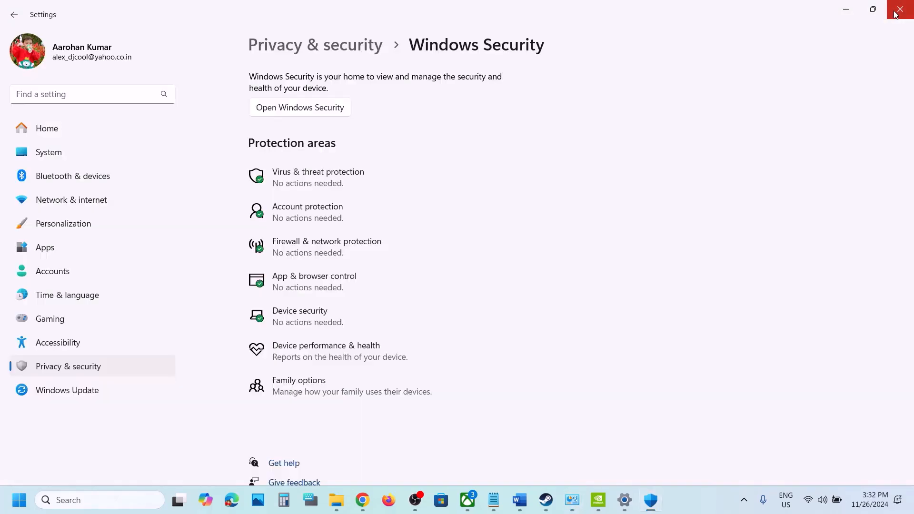
pyautogui.click(899, 8)
pyautogui.scroll(-3, 311, 293)
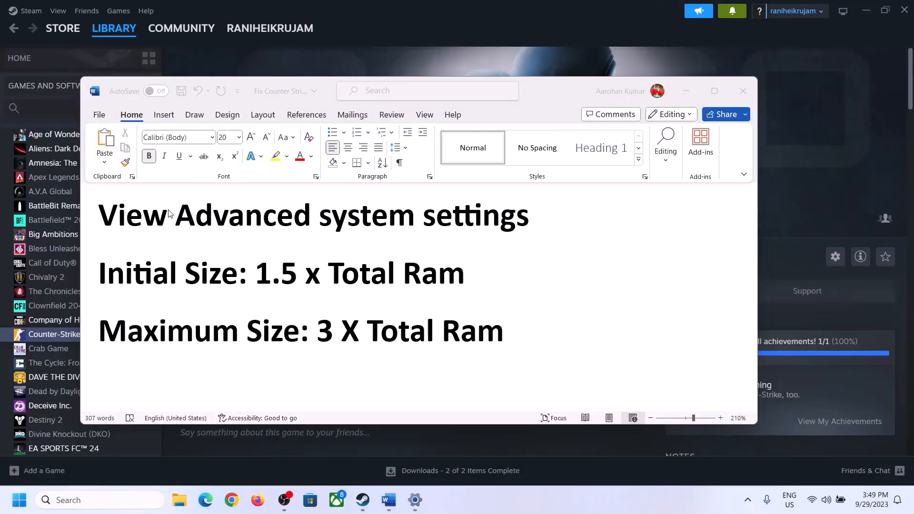
# Copy "View Advanced system settings" from the Word notes, search Windows for it and open the matching Control Panel result.
pyautogui.click(137, 221)
pyautogui.moveTo(108, 220); pyautogui.dragTo(514, 221)
pyautogui.hotkey('ctrl', 'c')
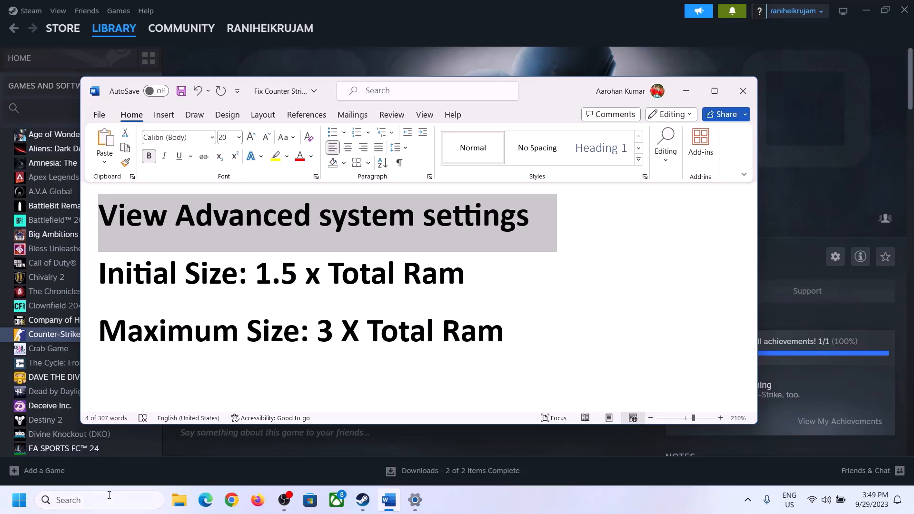
pyautogui.click(109, 499)
pyautogui.hotkey('ctrl', 'v')
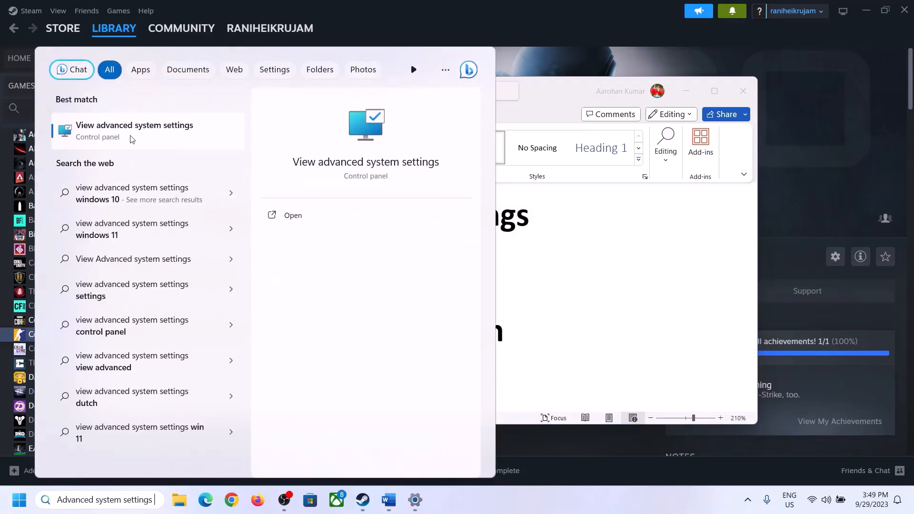
pyautogui.click(127, 138)
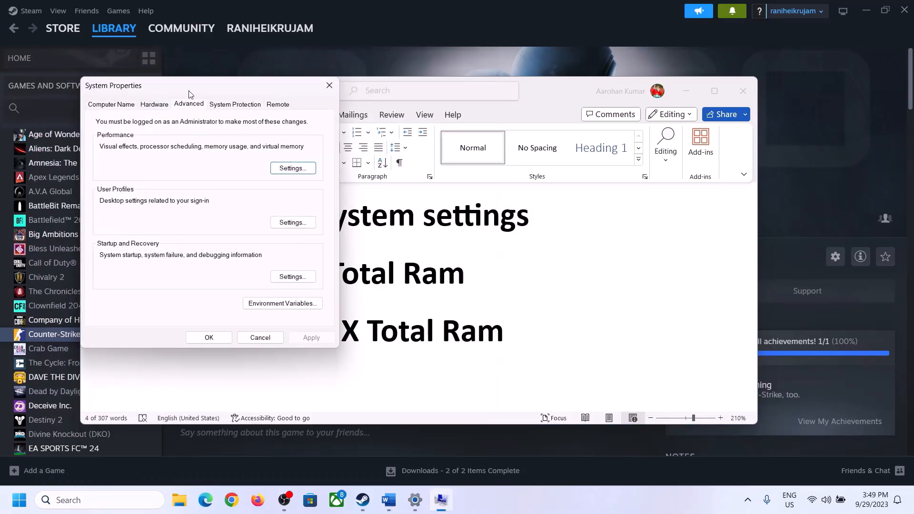
# Open the Virtual Memory settings, turn off automatic paging file management and choose a custom size for drive C:.
pyautogui.moveTo(189, 94); pyautogui.dragTo(407, 165)
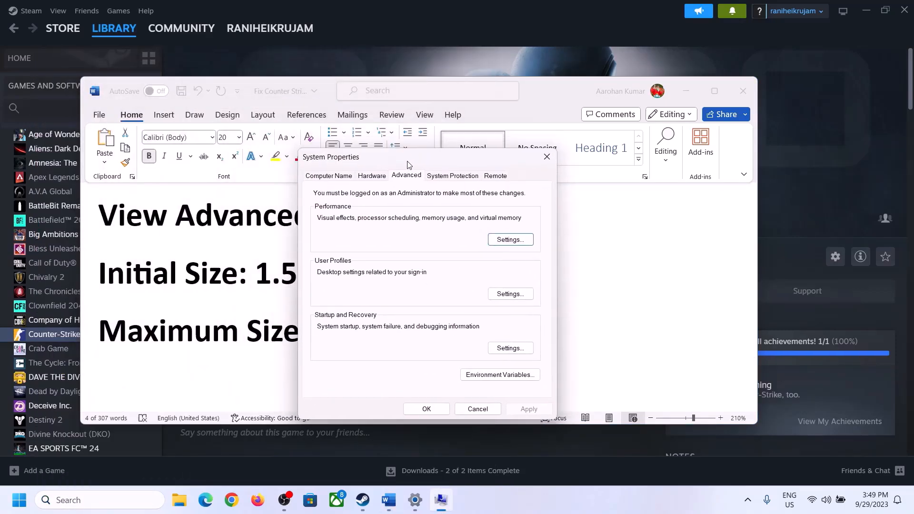
pyautogui.click(511, 241)
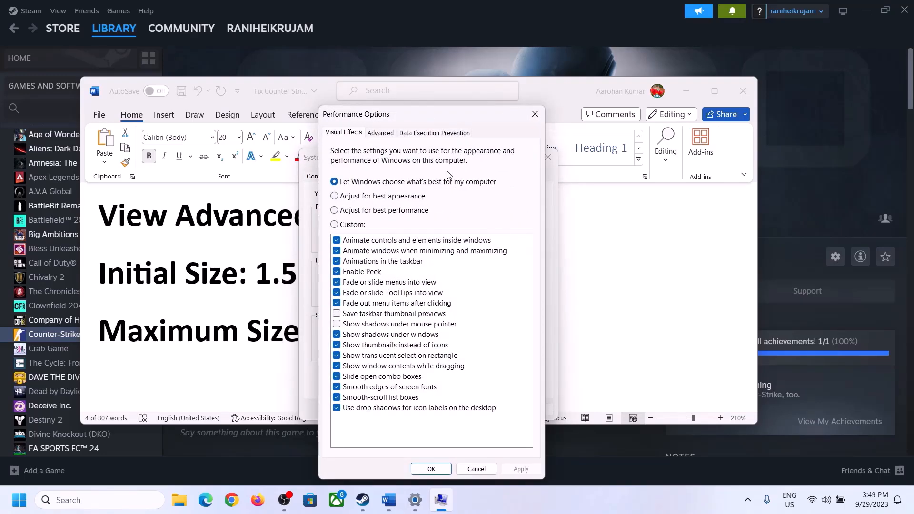
pyautogui.click(381, 134)
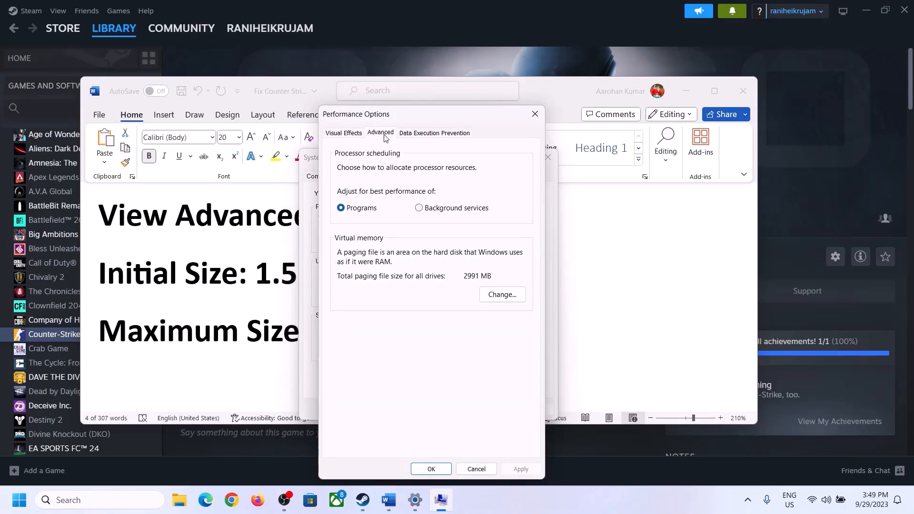
pyautogui.click(506, 295)
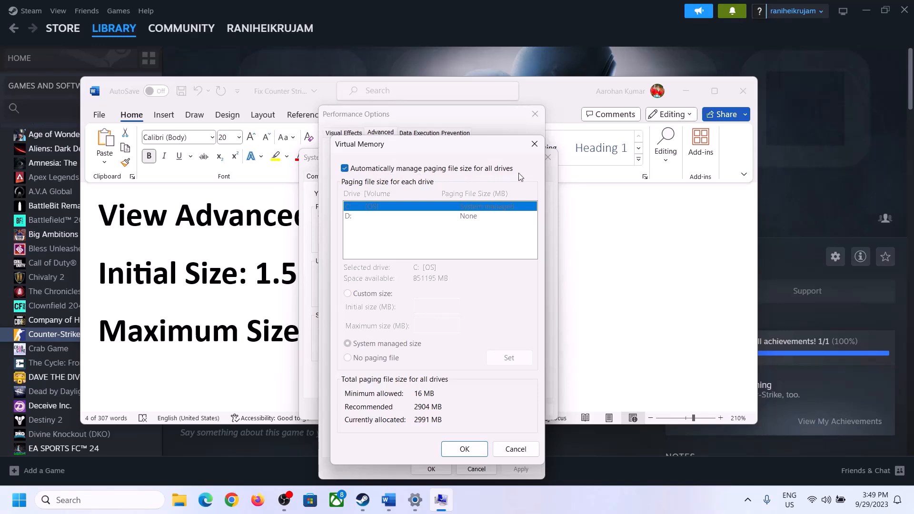
pyautogui.click(344, 168)
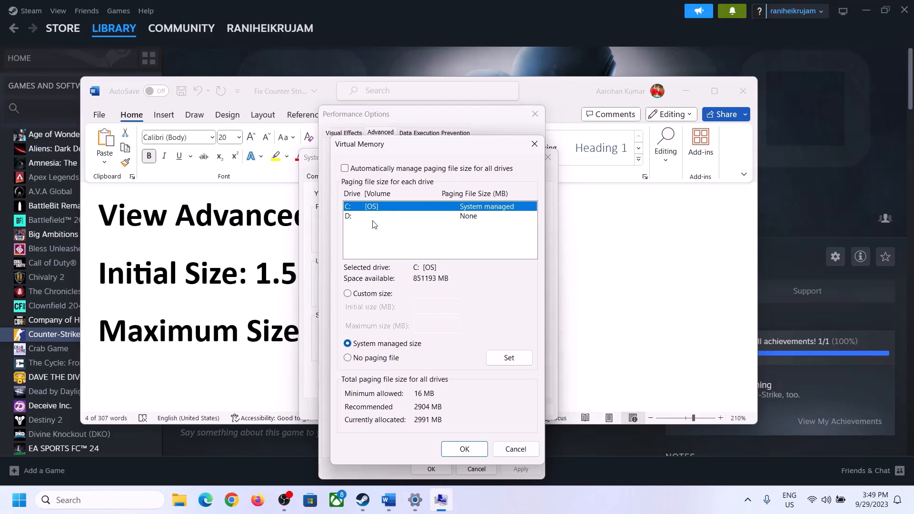
pyautogui.click(349, 295)
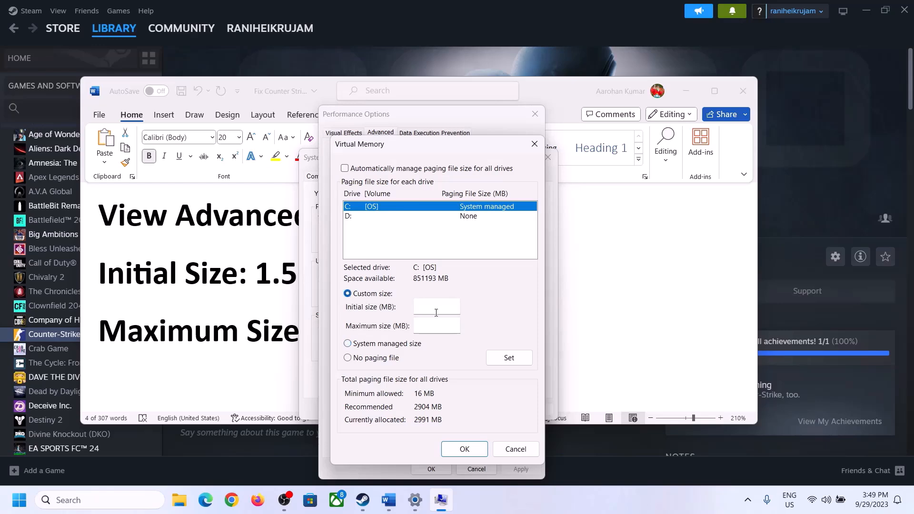
# Review the initial size formula in the notes and open the Settings System About page to check the installed RAM.
pyautogui.click(247, 284)
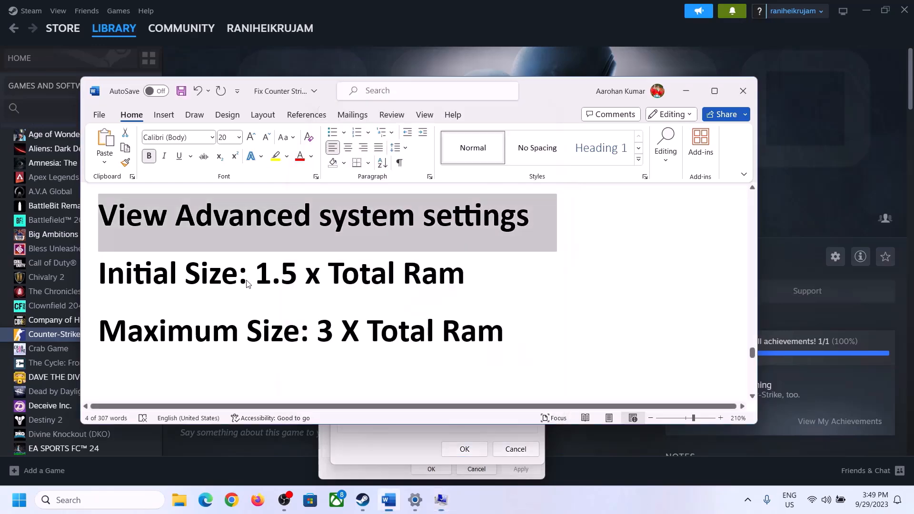
pyautogui.moveTo(261, 273); pyautogui.dragTo(423, 284)
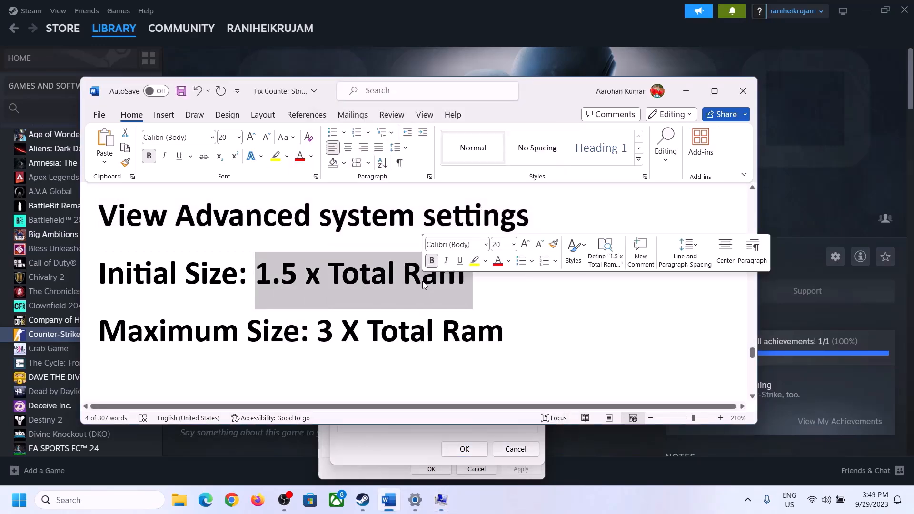
pyautogui.click(415, 502)
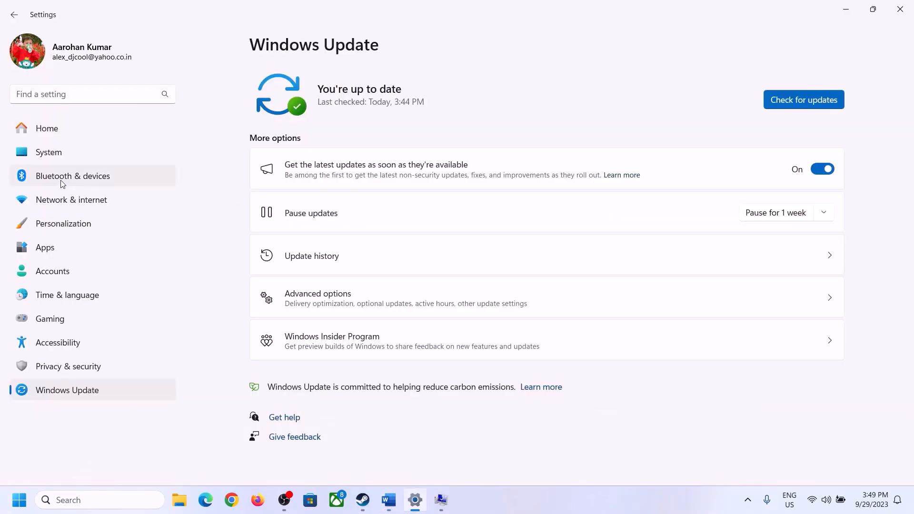
pyautogui.click(42, 153)
pyautogui.scroll(-5, 336, 346)
pyautogui.scroll(-1, 336, 347)
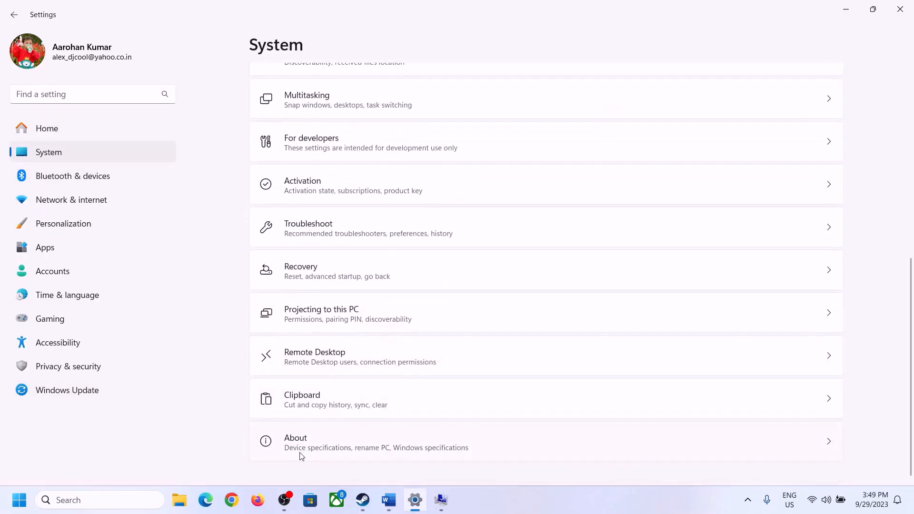
pyautogui.click(301, 451)
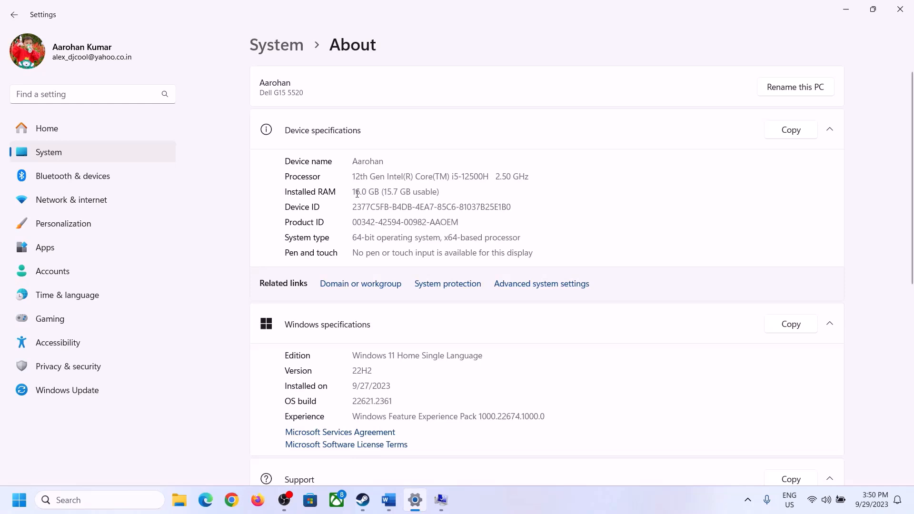
# Highlight the installed RAM amount on the System About page and check it against the Virtual Memory dialog.
pyautogui.moveTo(362, 191); pyautogui.dragTo(348, 191)
pyautogui.click(361, 192)
pyautogui.moveTo(360, 191); pyautogui.dragTo(356, 187)
pyautogui.click(441, 500)
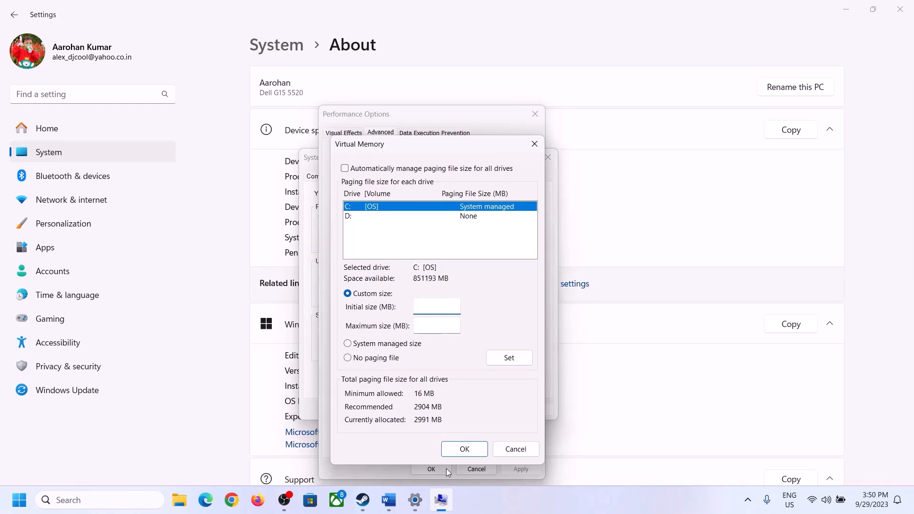
pyautogui.moveTo(408, 504)
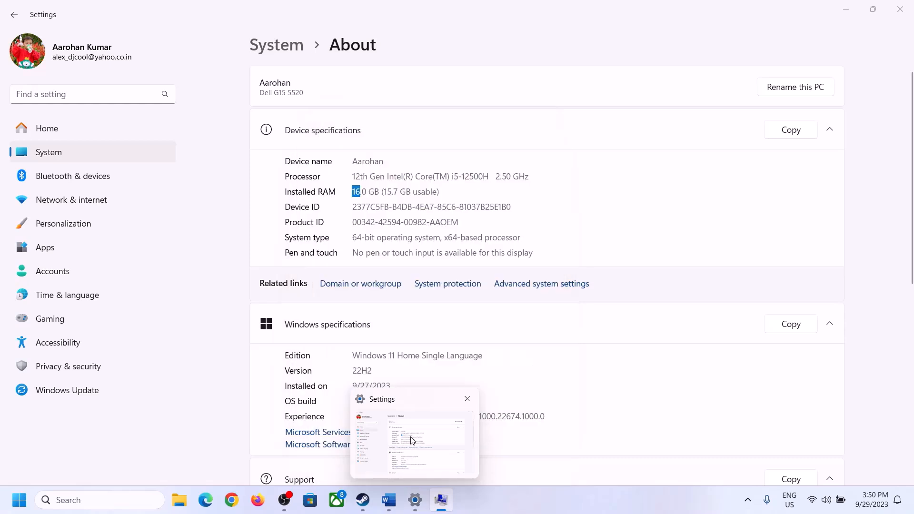
# Run calc to open Calculator beside the Virtual Memory dialog and review the initial size formula in the Word notes.
pyautogui.press('super+r')
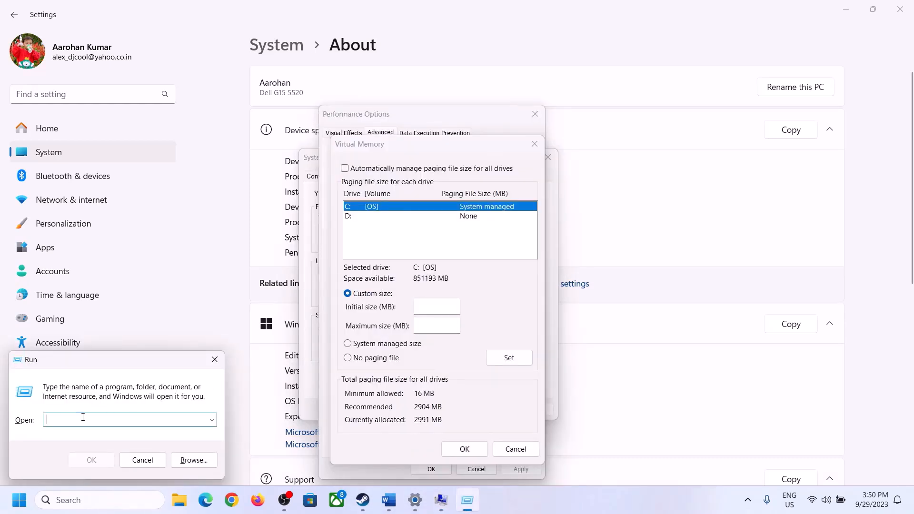
pyautogui.write('calc')
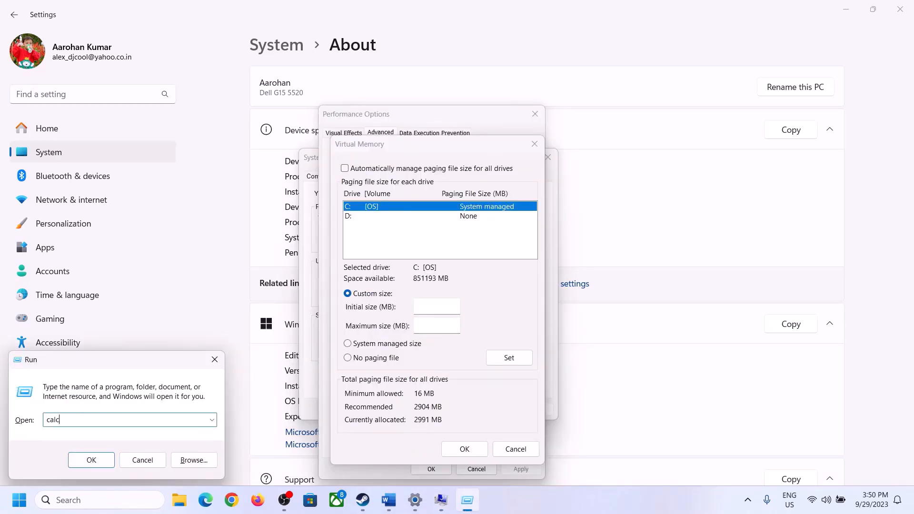
pyautogui.click(71, 460)
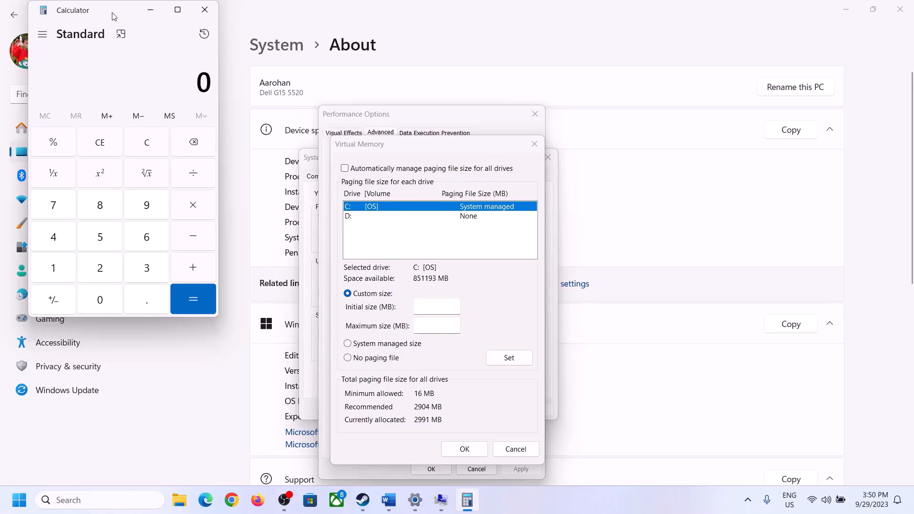
pyautogui.moveTo(115, 17); pyautogui.dragTo(667, 156)
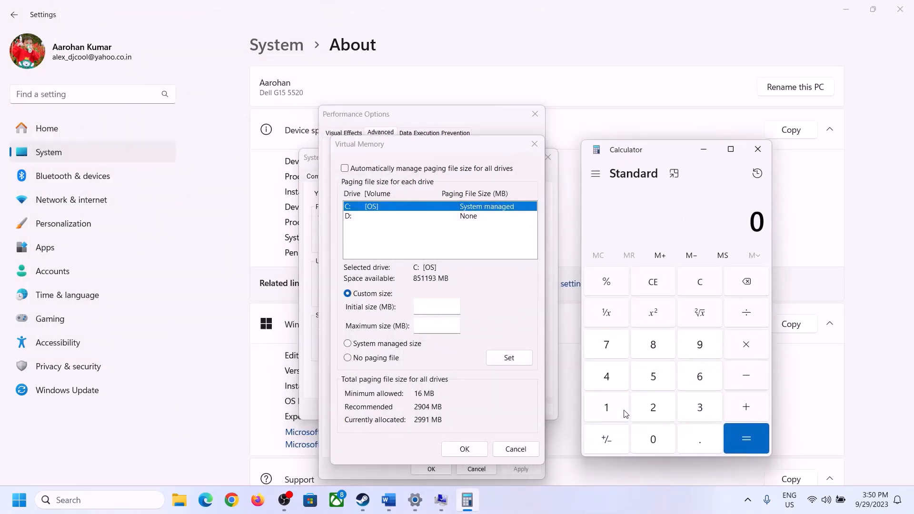
pyautogui.click(388, 508)
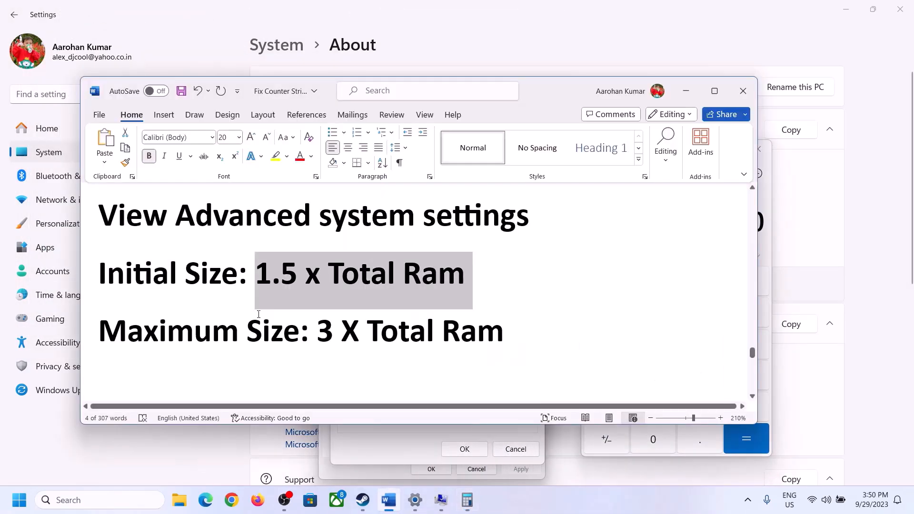
pyautogui.click(466, 499)
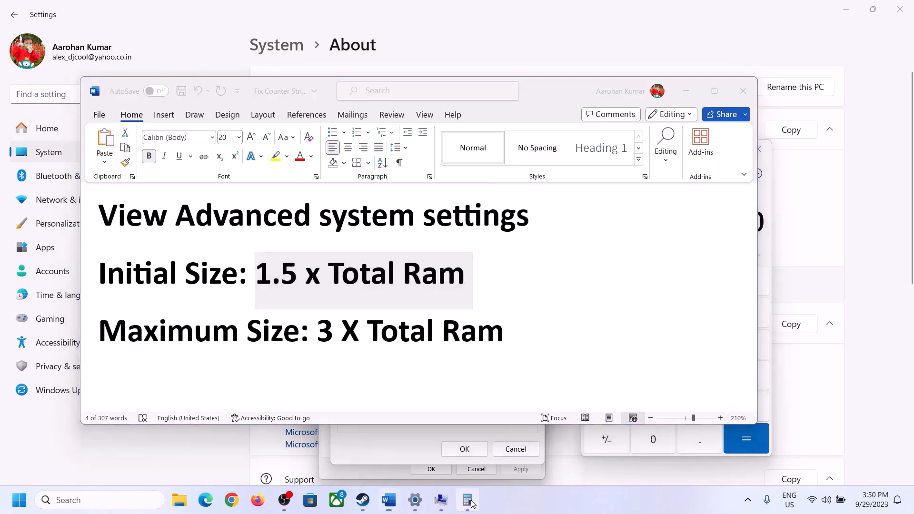
pyautogui.click(607, 410)
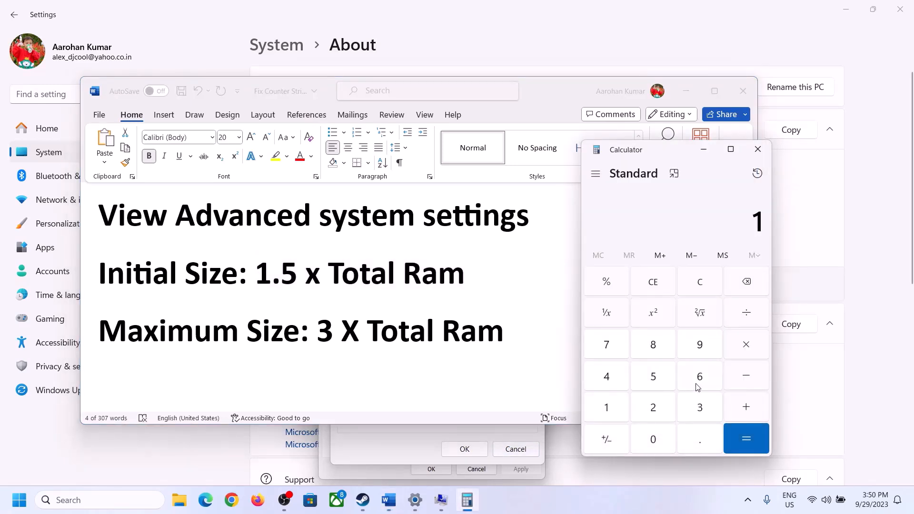
pyautogui.click(696, 381)
pyautogui.click(700, 288)
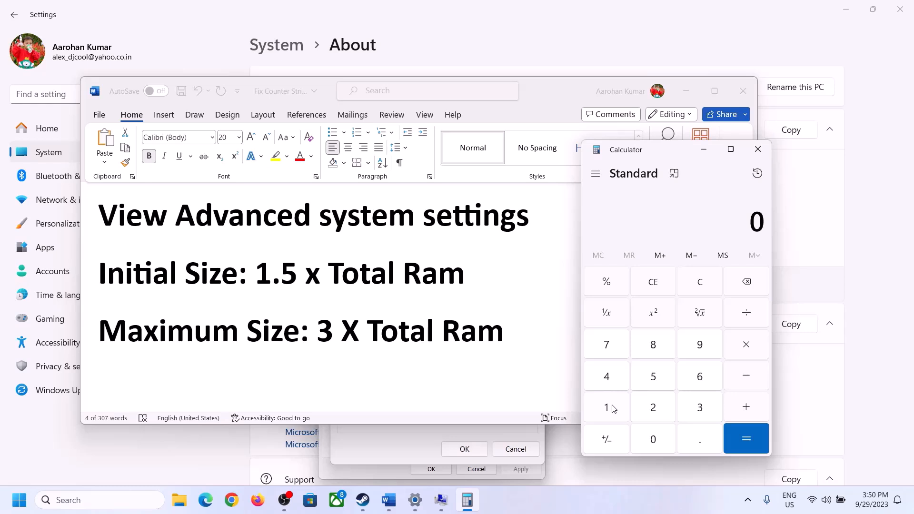
# Calculate 16 × 1024 in Calculator to convert the installed RAM to megabytes.
pyautogui.click(612, 408)
pyautogui.click(702, 376)
pyautogui.click(747, 353)
pyautogui.click(602, 408)
pyautogui.click(661, 448)
pyautogui.click(656, 414)
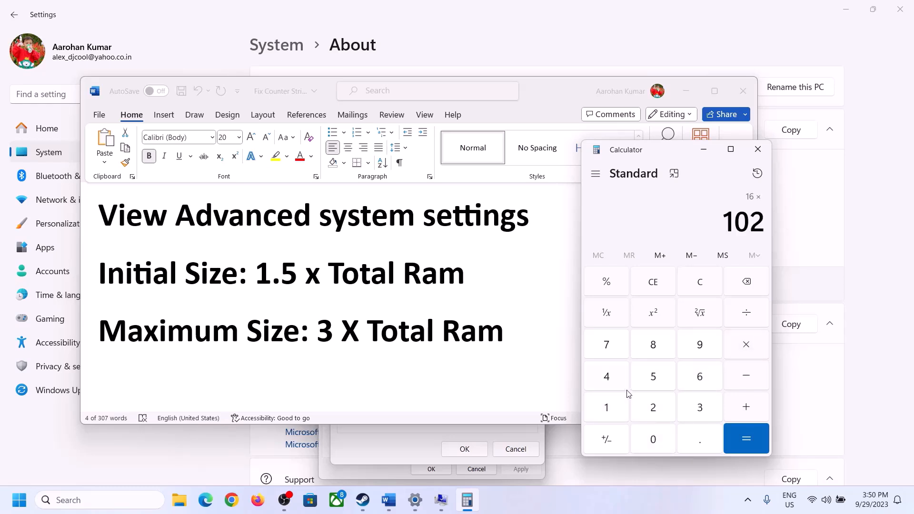
pyautogui.click(614, 383)
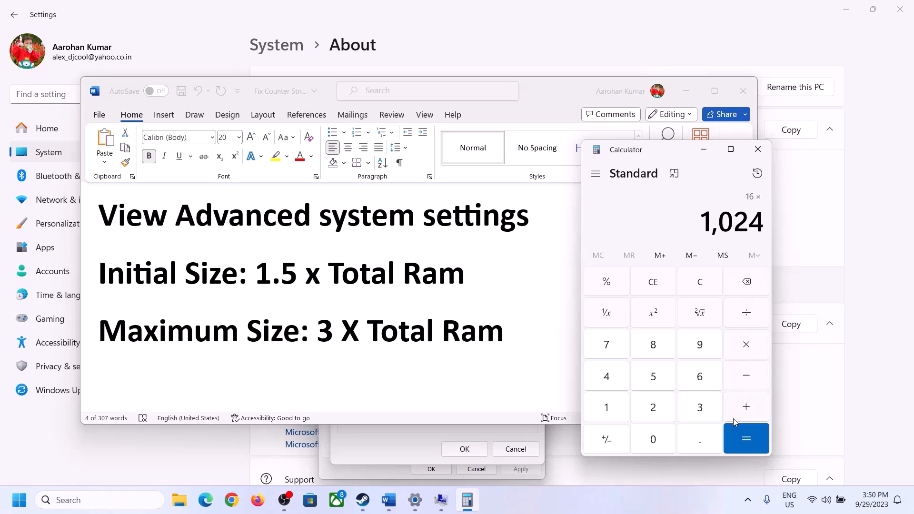
pyautogui.click(747, 439)
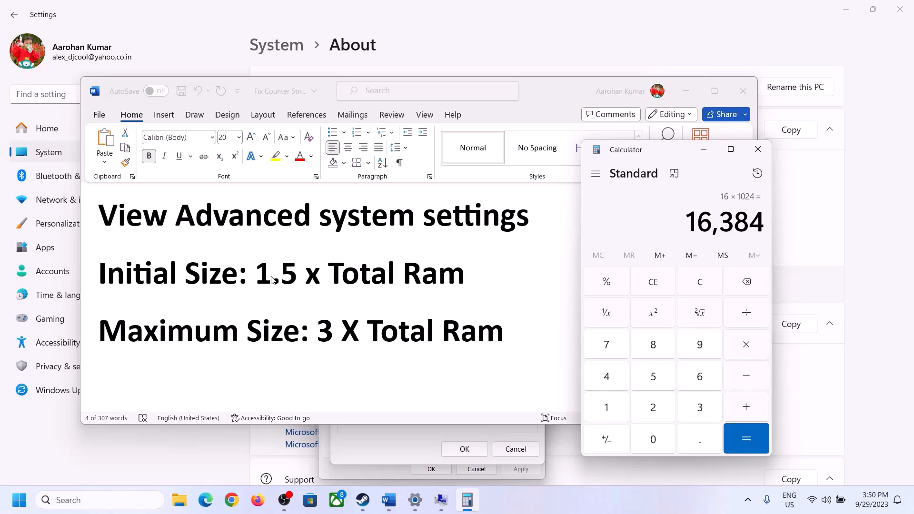
# Multiply the result by 1.5 and enter 24576 MB as the initial size in the Virtual Memory dialog.
pyautogui.click(748, 347)
pyautogui.click(618, 410)
pyautogui.click(696, 447)
pyautogui.click(654, 379)
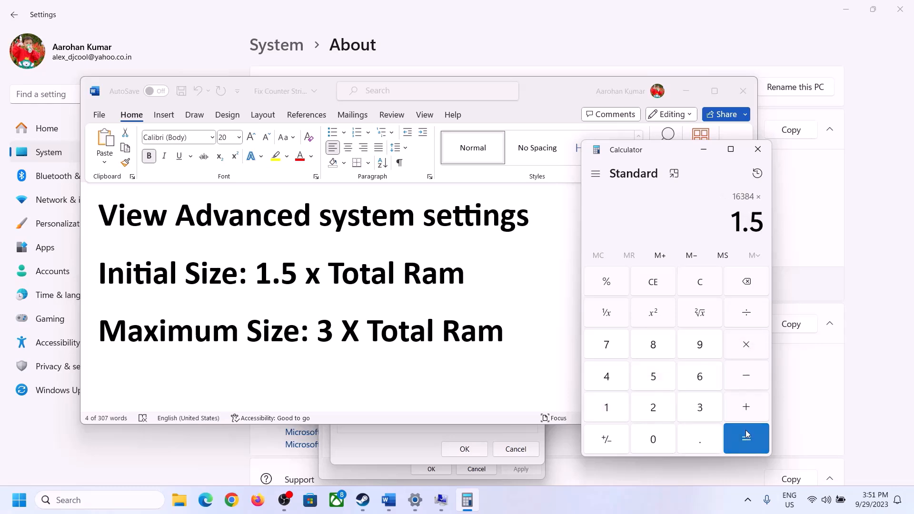
pyautogui.click(745, 437)
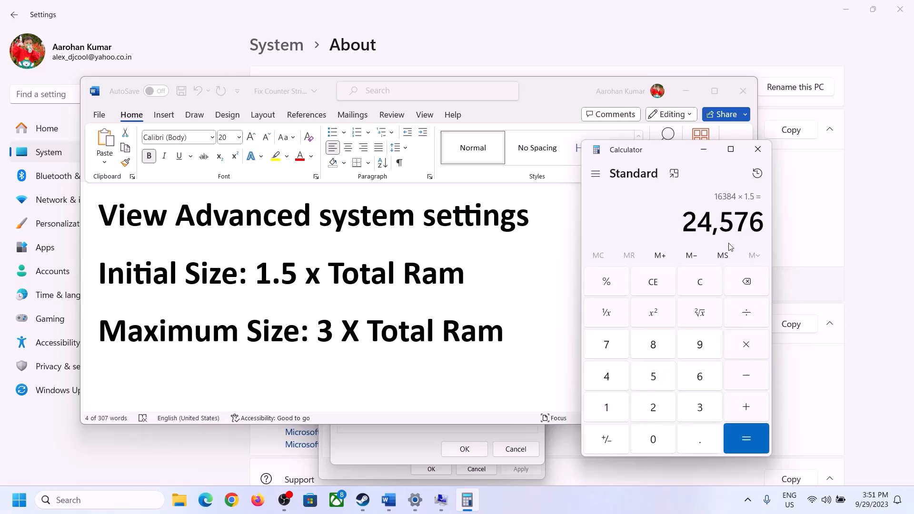
pyautogui.click(403, 444)
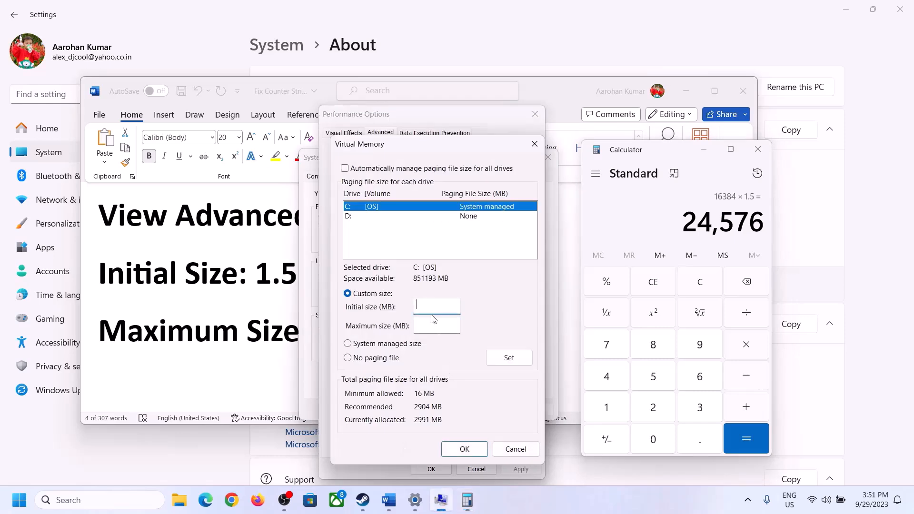
pyautogui.write('24576')
# Review the maximum size formula in the Word notes and recheck the installed RAM on the System About page.
pyautogui.click(282, 343)
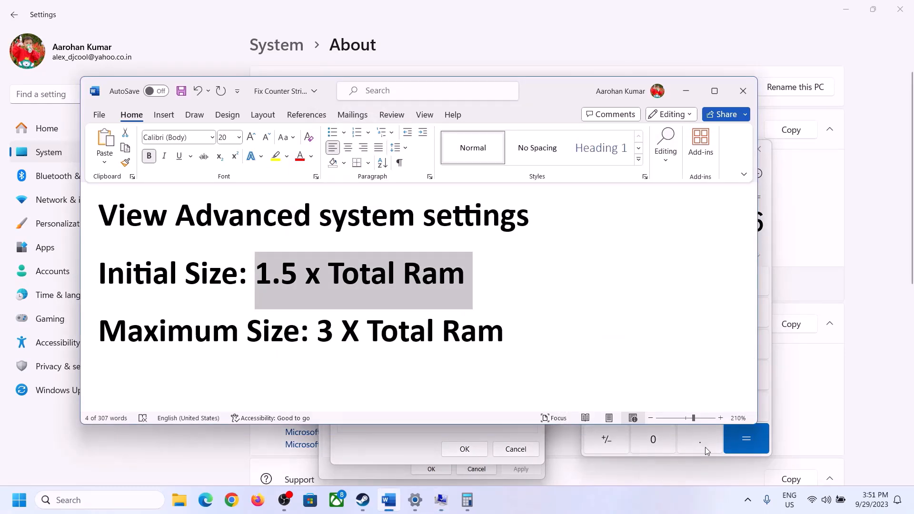
pyautogui.click(770, 278)
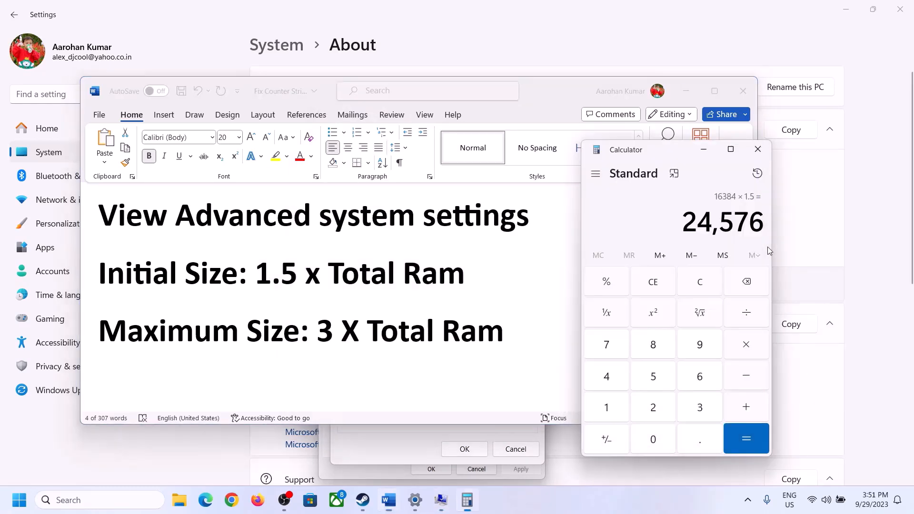
pyautogui.click(708, 276)
pyautogui.click(415, 500)
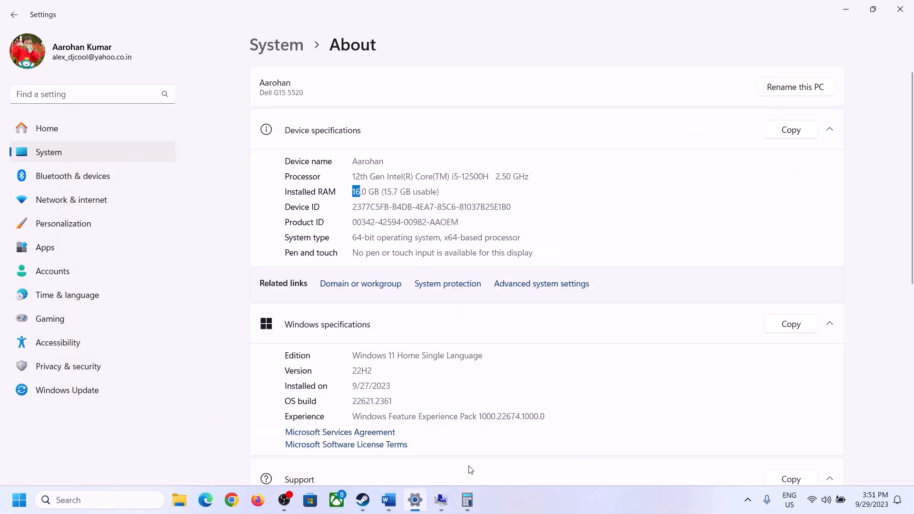
# Recalculate 16 × 1024 in Calculator as the base for the maximum paging file size.
pyautogui.click(467, 500)
pyautogui.click(617, 404)
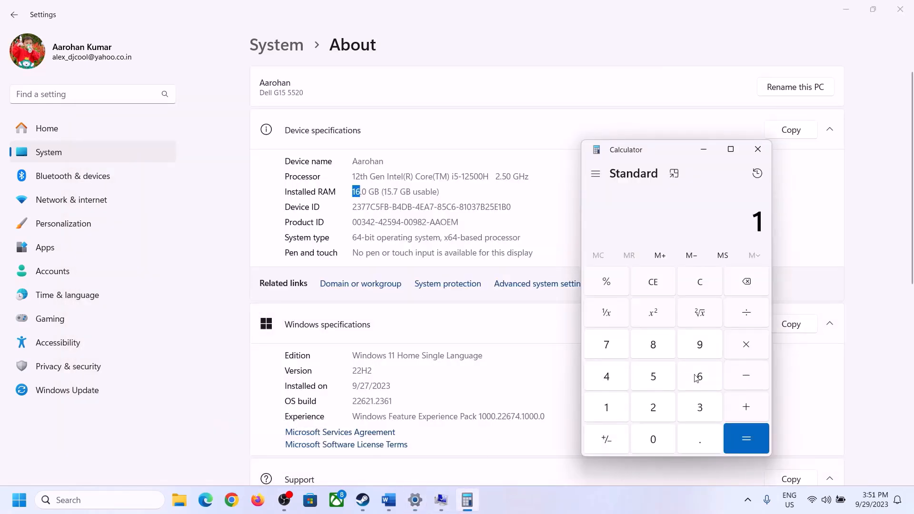
pyautogui.click(696, 376)
pyautogui.click(735, 344)
pyautogui.click(611, 405)
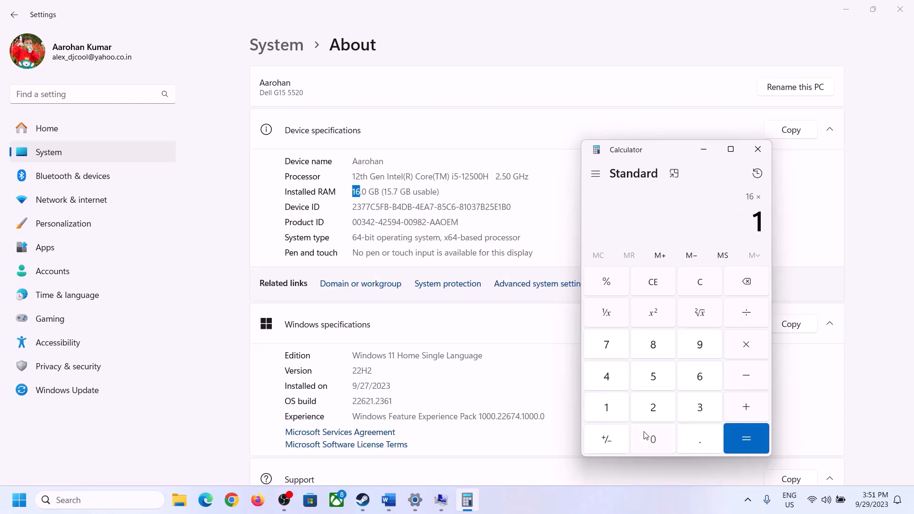
pyautogui.click(649, 435)
pyautogui.click(655, 404)
pyautogui.click(608, 375)
pyautogui.click(736, 450)
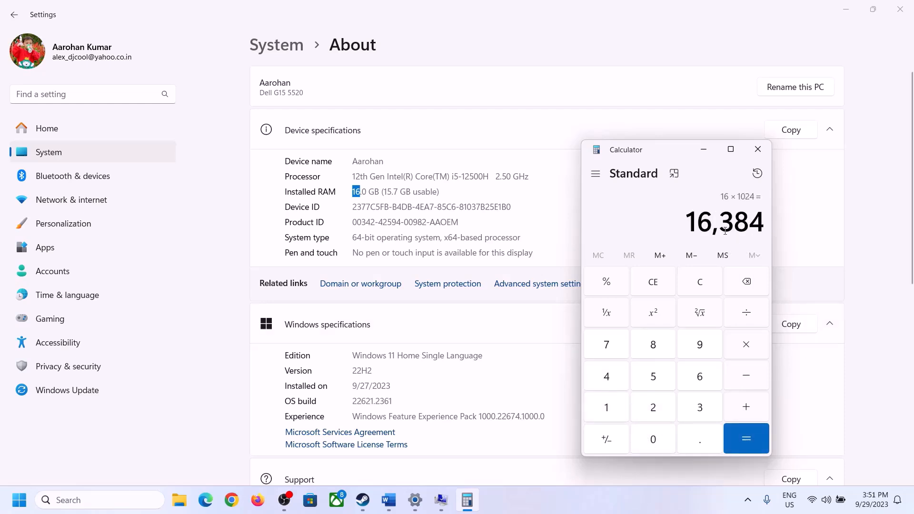
# Multiply the result by 3 as the notes specify and enter 49152 MB as the maximum size in the Virtual Memory dialog.
pyautogui.click(389, 500)
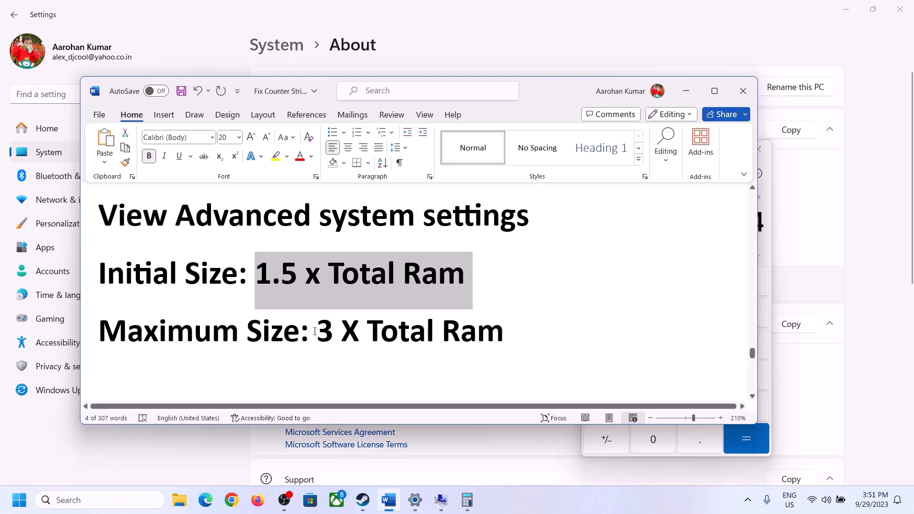
pyautogui.click(467, 499)
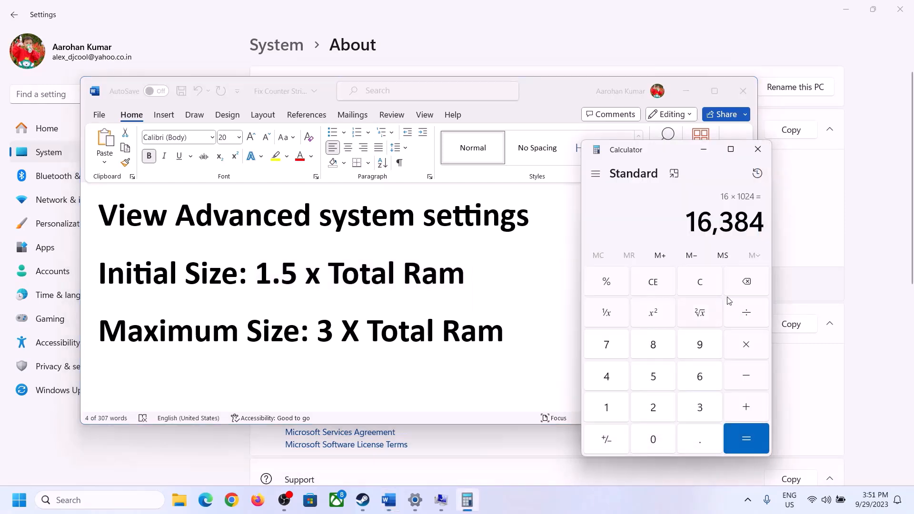
pyautogui.click(746, 344)
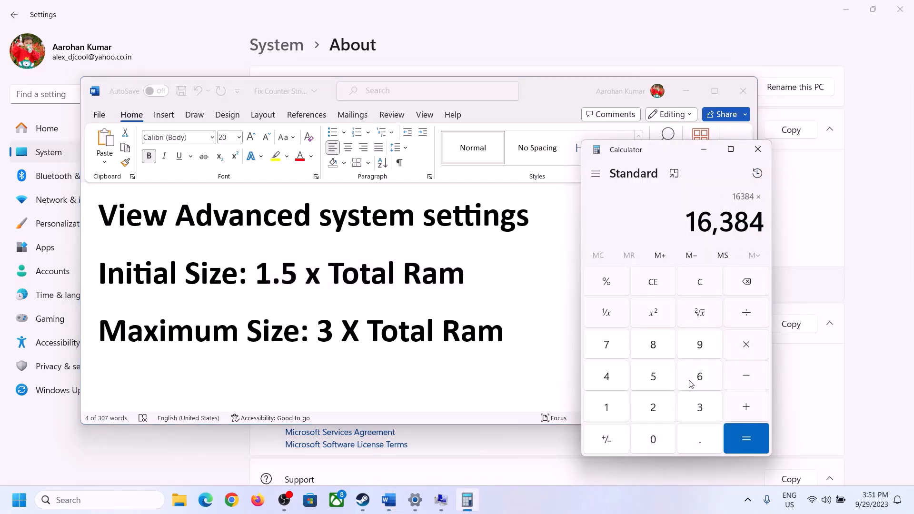
pyautogui.click(700, 407)
pyautogui.click(753, 437)
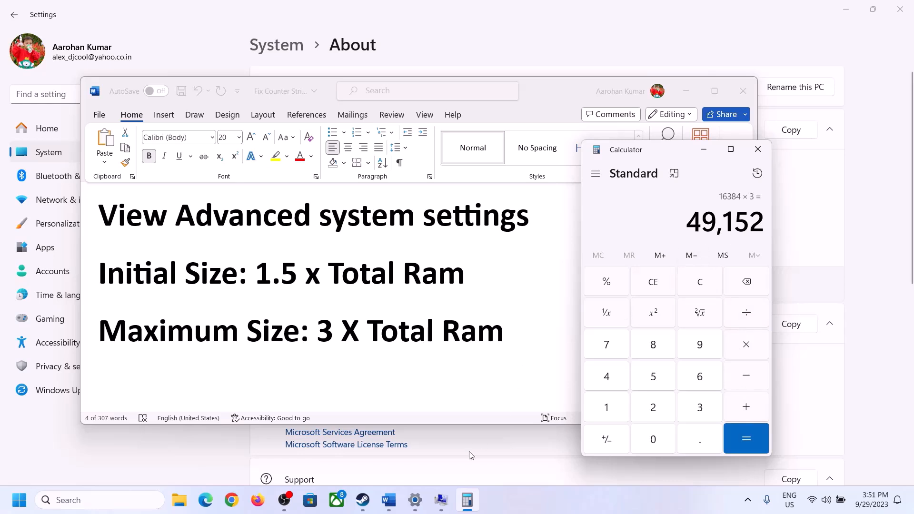
pyautogui.click(446, 498)
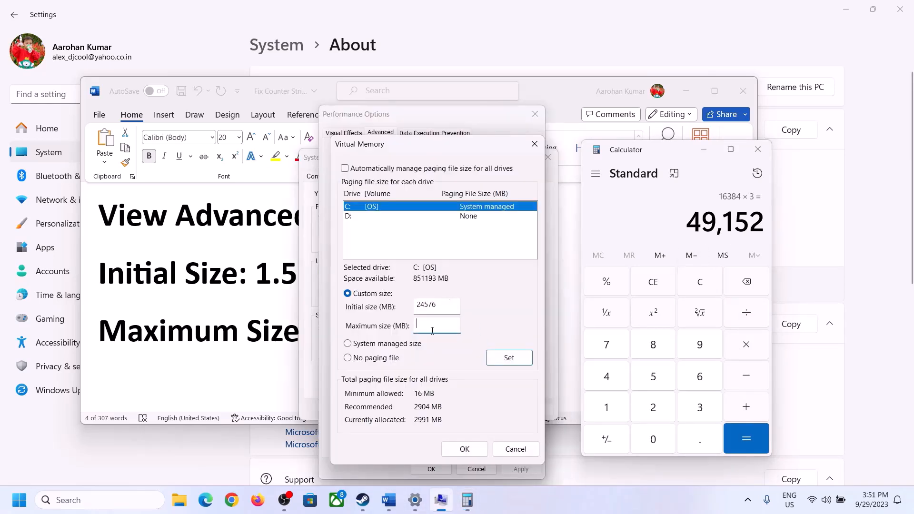
pyautogui.write('9152')
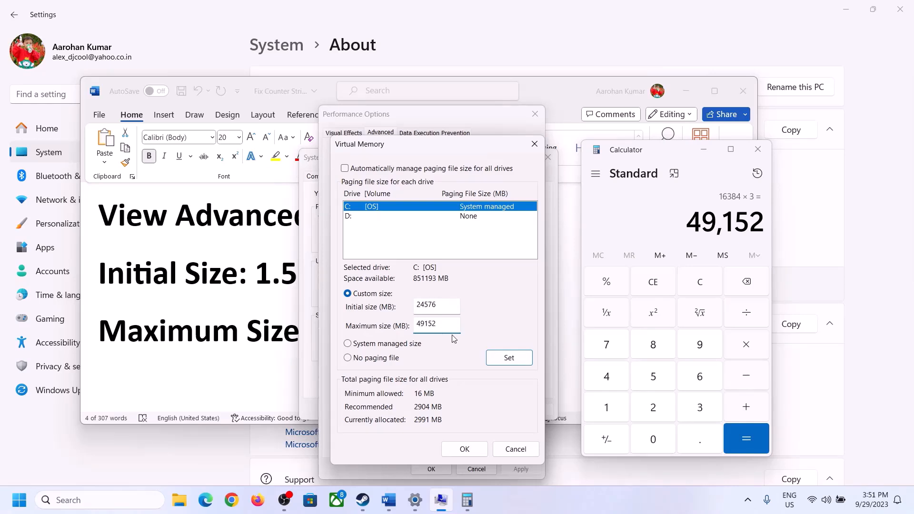
# Set the custom paging file size for drive C:, confirm all open system dialogs and close the restart prompt without restarting.
pyautogui.click(509, 358)
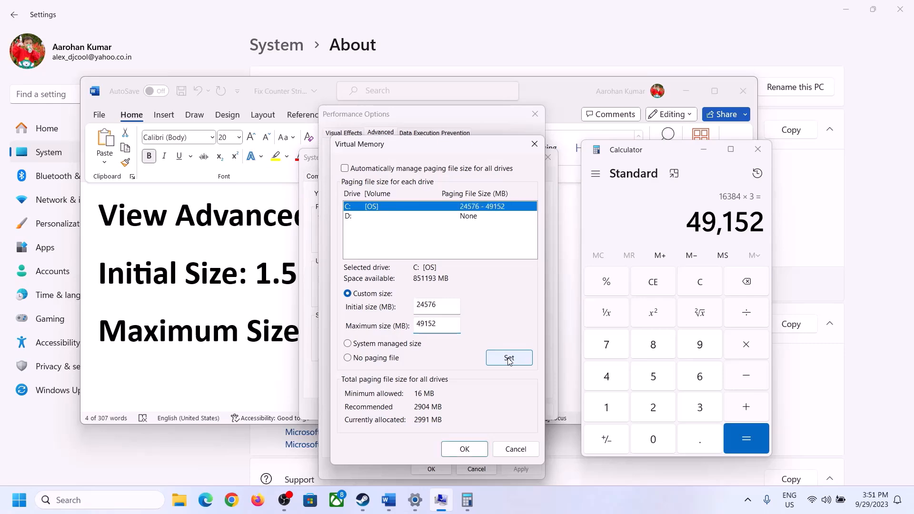
pyautogui.click(469, 452)
pyautogui.click(568, 295)
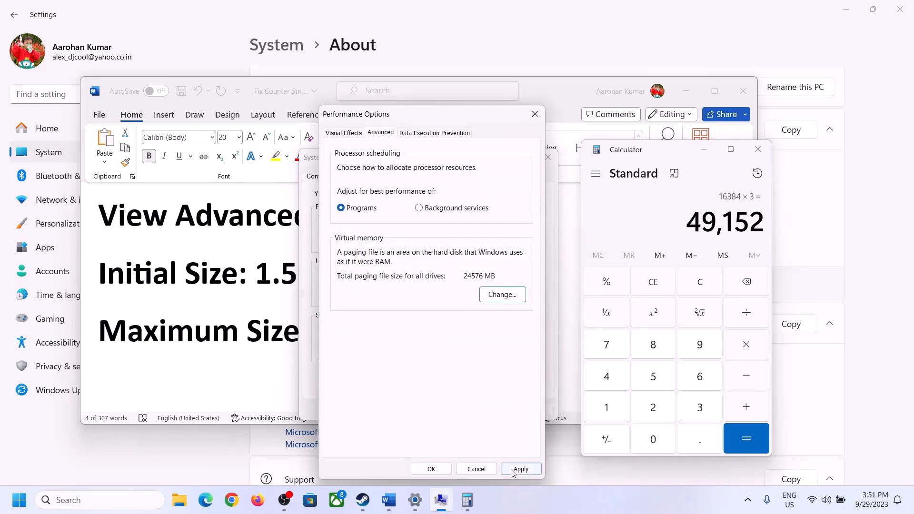
pyautogui.click(431, 469)
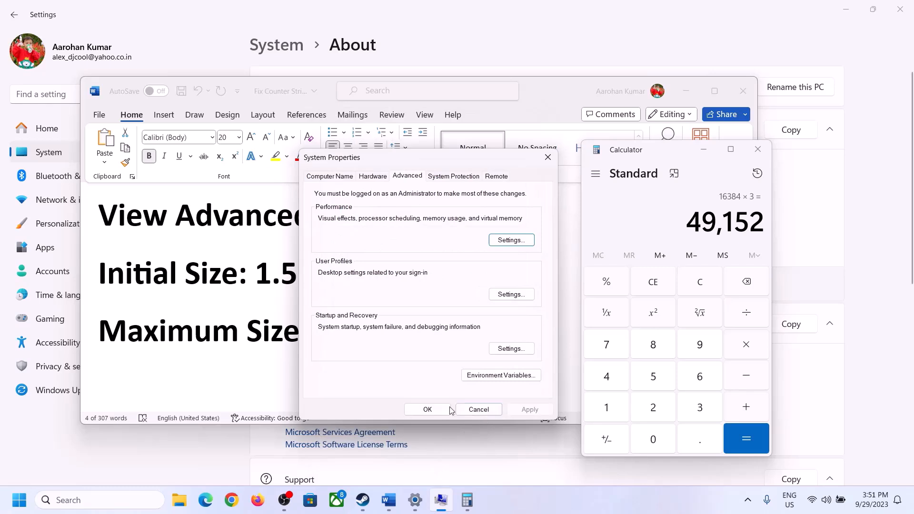
pyautogui.click(427, 409)
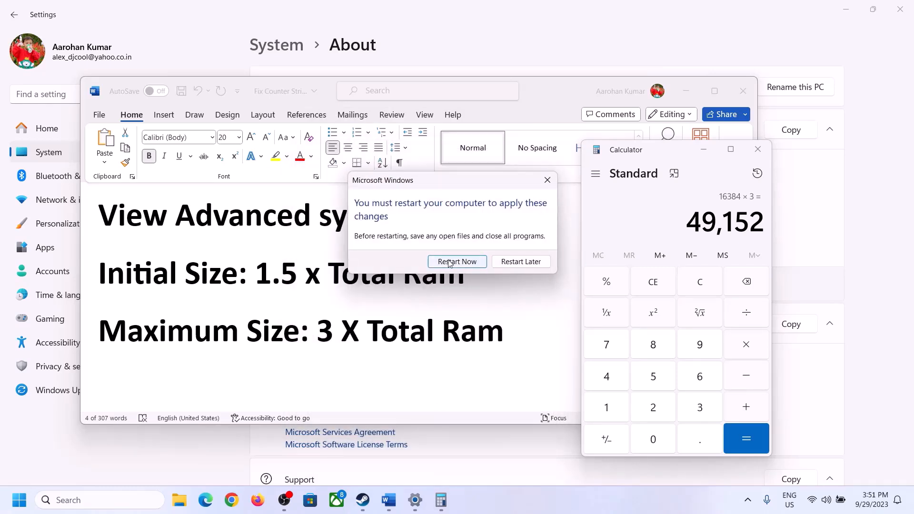
pyautogui.click(546, 179)
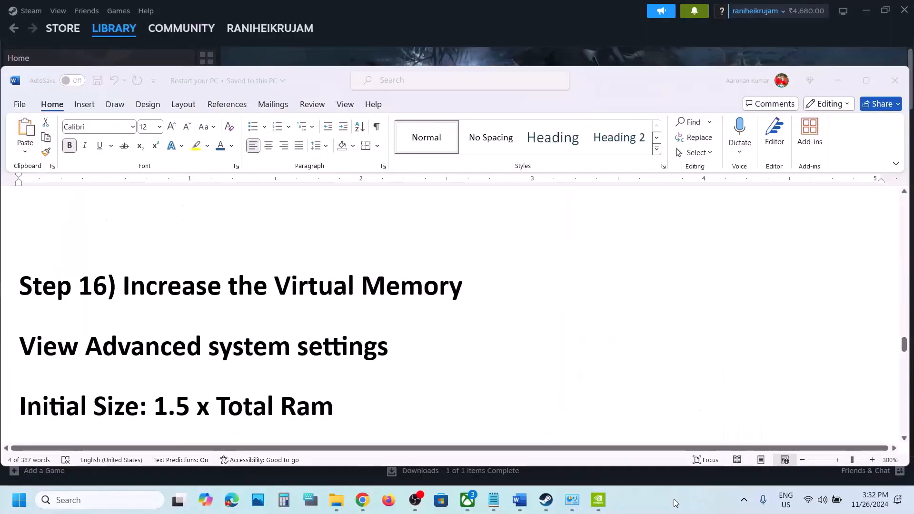
# Go to Step 17 in the Word notes, about running the game on the dedicated graphics card.
pyautogui.scroll(-5, 375, 296)
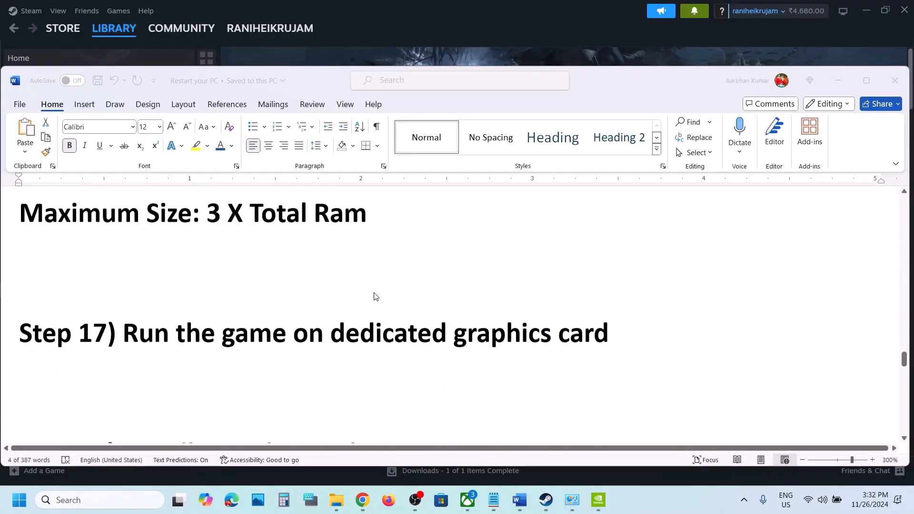
pyautogui.doubleClick(532, 332)
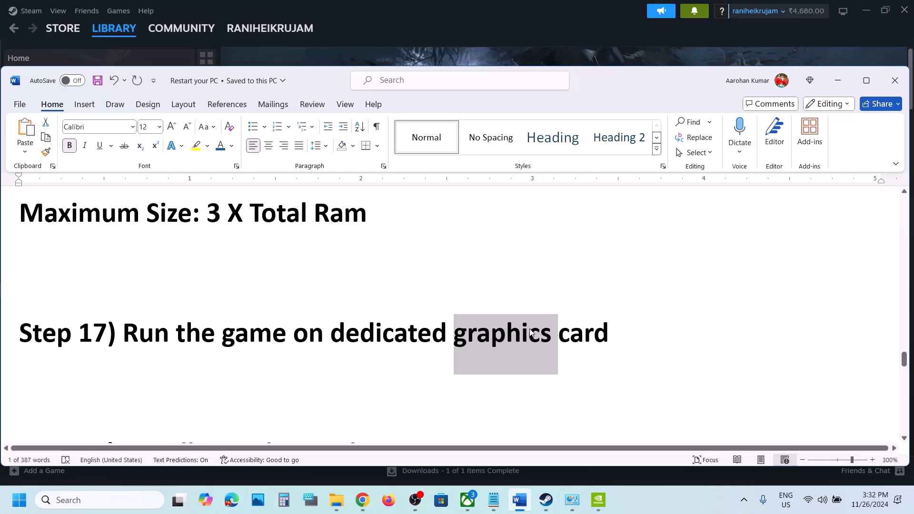
# Find and open the Windows Graphics settings page.
pyautogui.click(127, 501)
pyautogui.write('graphics settings')
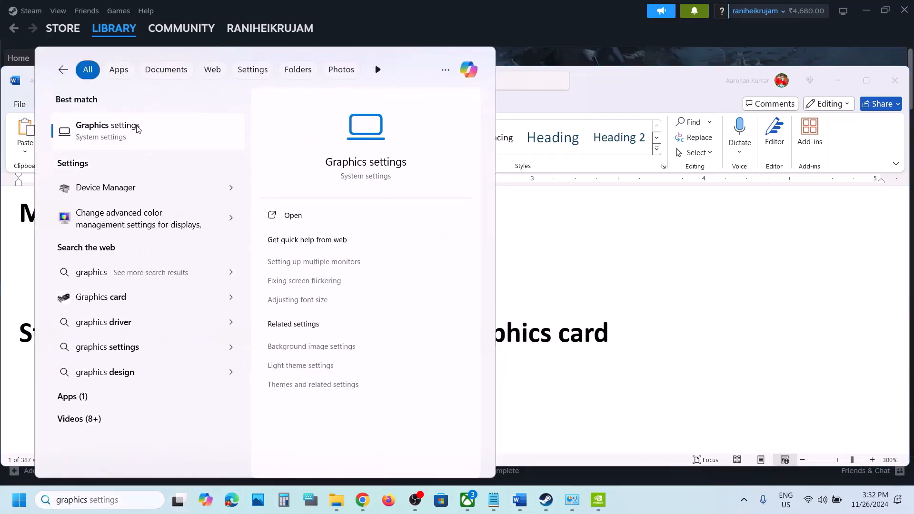
pyautogui.click(137, 129)
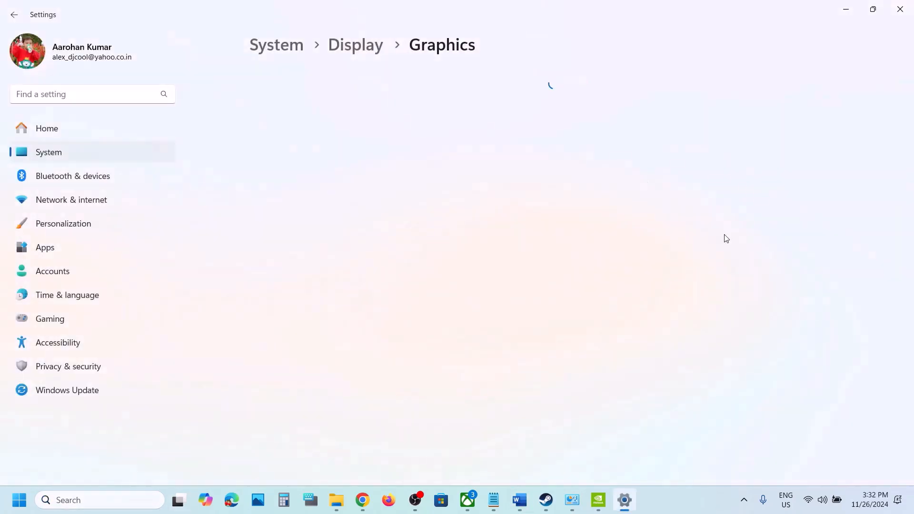
# Add the tll application from the Uncharted Legacy of Thieves Collection folder as a desktop app in the custom graphics settings.
pyautogui.click(684, 327)
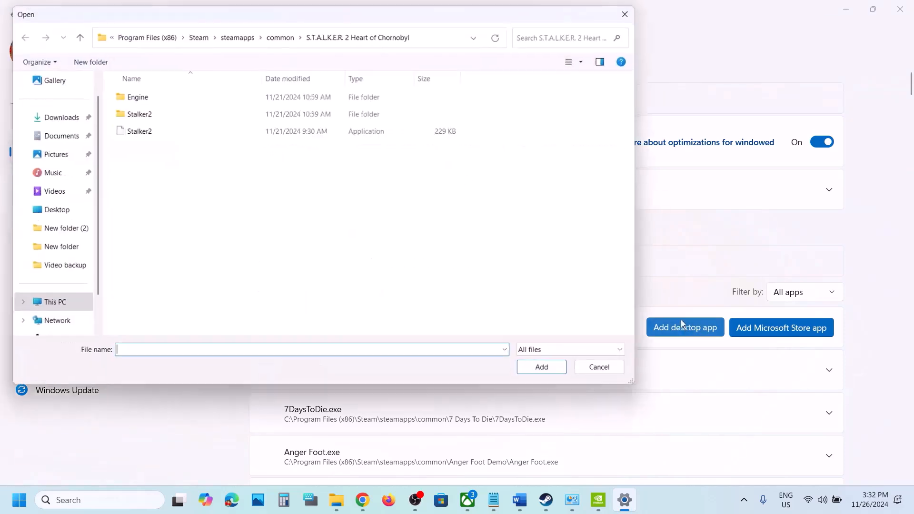
pyautogui.click(280, 33)
pyautogui.doubleClick(143, 165)
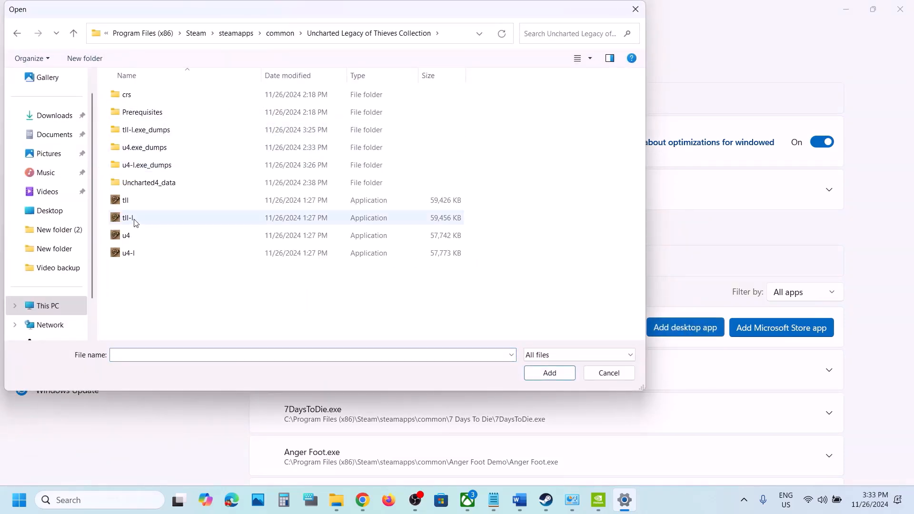
pyautogui.click(126, 202)
pyautogui.click(531, 374)
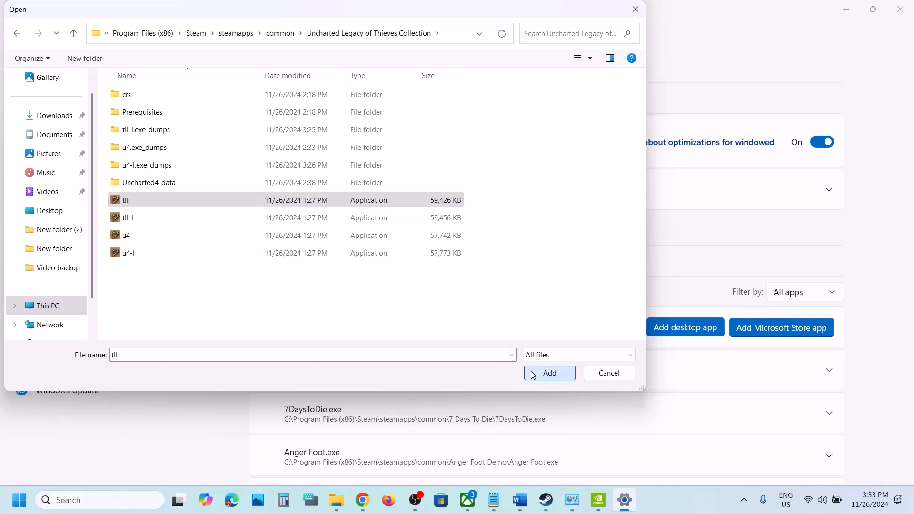
# Search the custom application list for tll and clear the search.
pyautogui.scroll(-2, 532, 374)
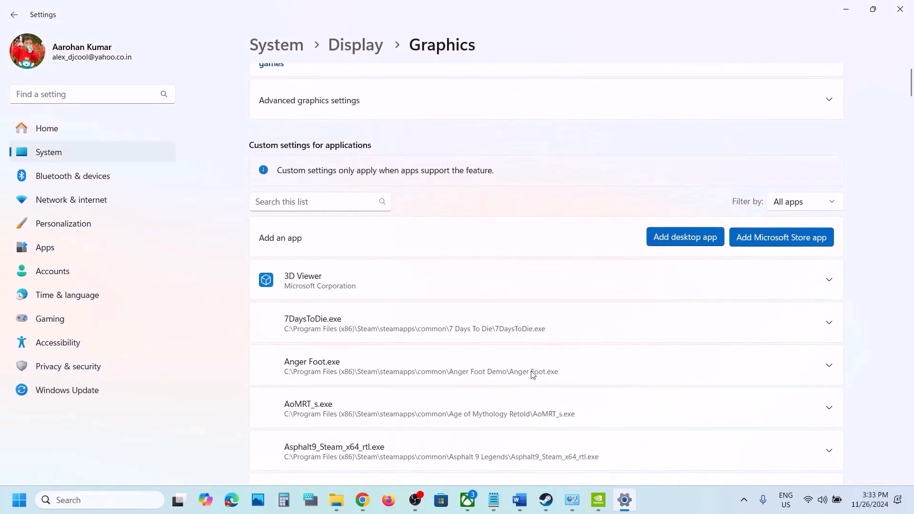
pyautogui.click(286, 199)
pyautogui.write('tll')
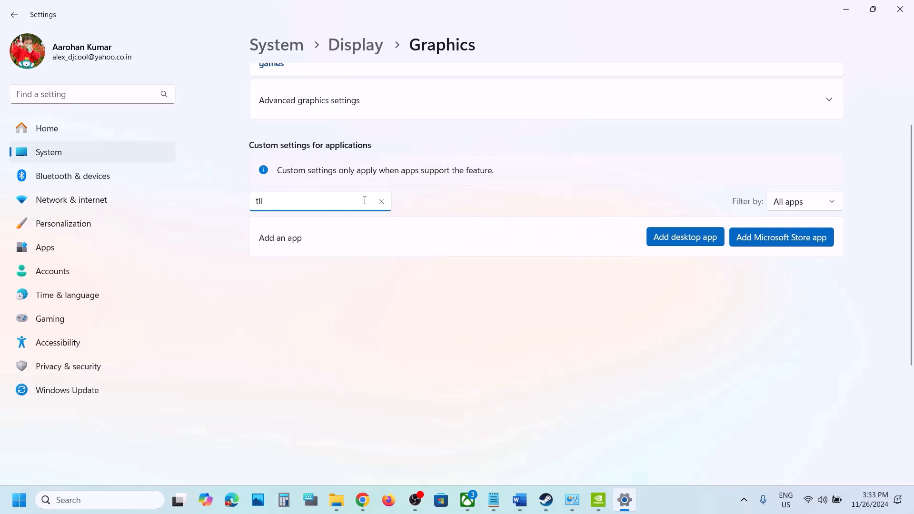
pyautogui.click(381, 201)
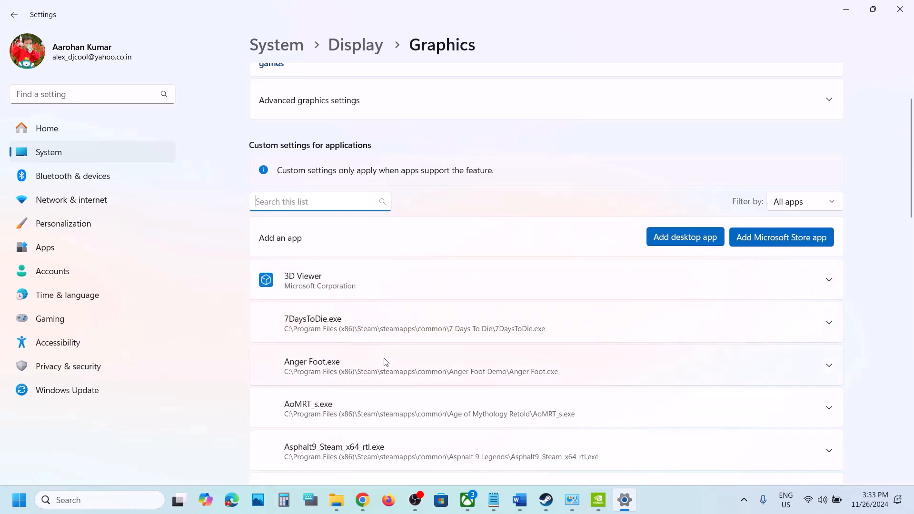
# Set the GPU preference of the tll entry to High Performance (NVIDIA GeForce RTX 3050 Laptop GPU).
pyautogui.scroll(-8, 395, 343)
pyautogui.scroll(-10, 385, 362)
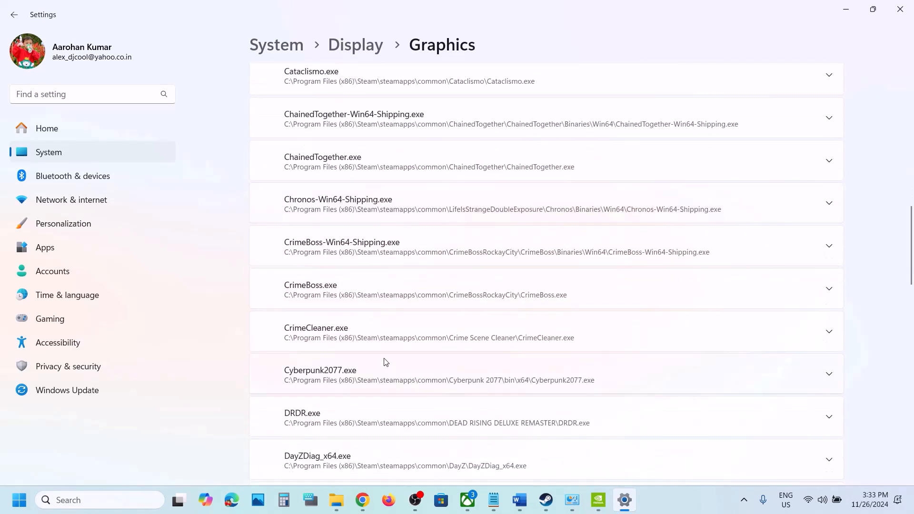
pyautogui.scroll(-20, 384, 362)
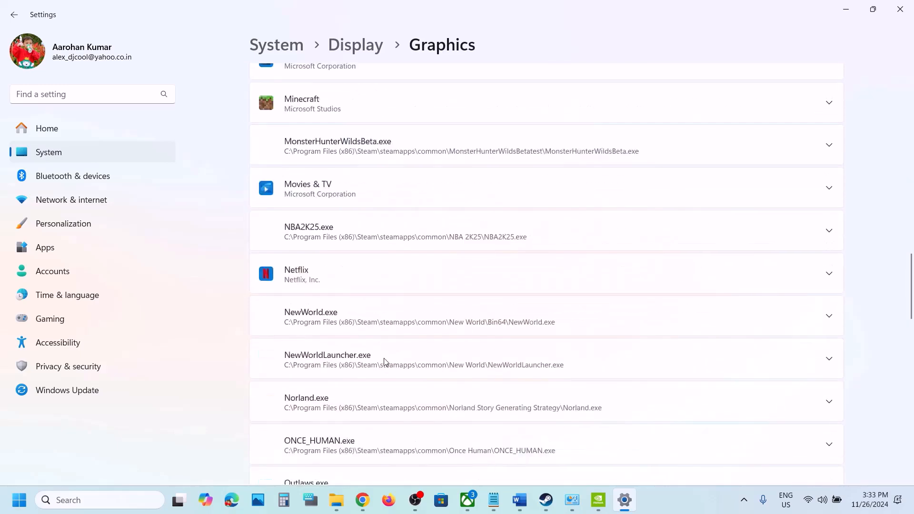
pyautogui.scroll(-20, 386, 362)
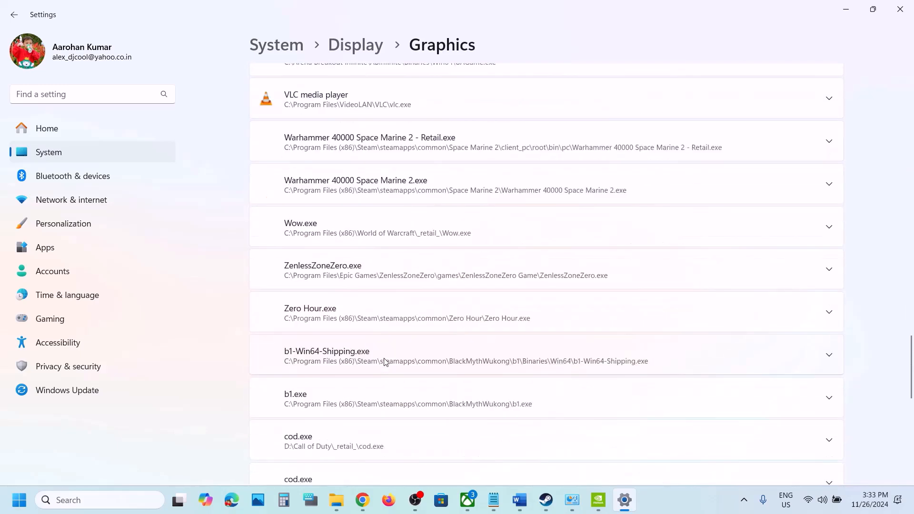
pyautogui.scroll(-10, 384, 361)
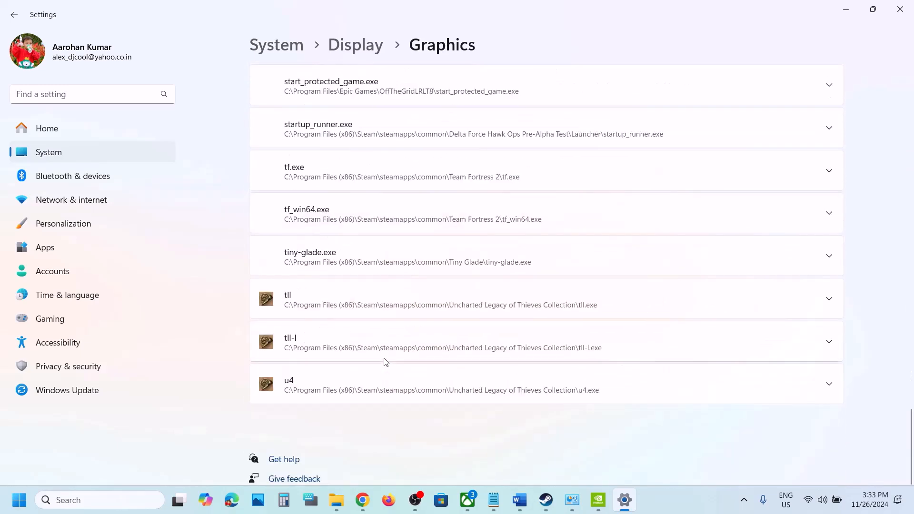
pyautogui.scroll(2, 384, 362)
pyautogui.scroll(-2, 339, 372)
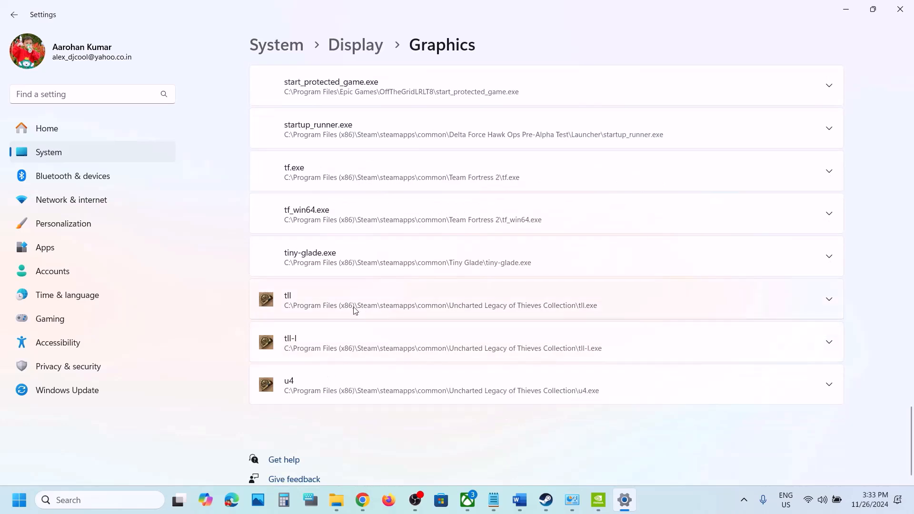
pyautogui.click(345, 306)
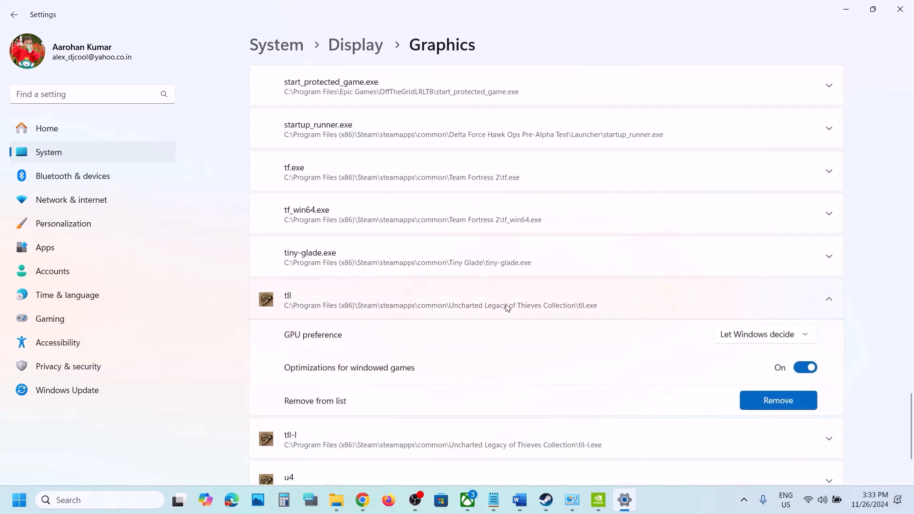
pyautogui.click(782, 336)
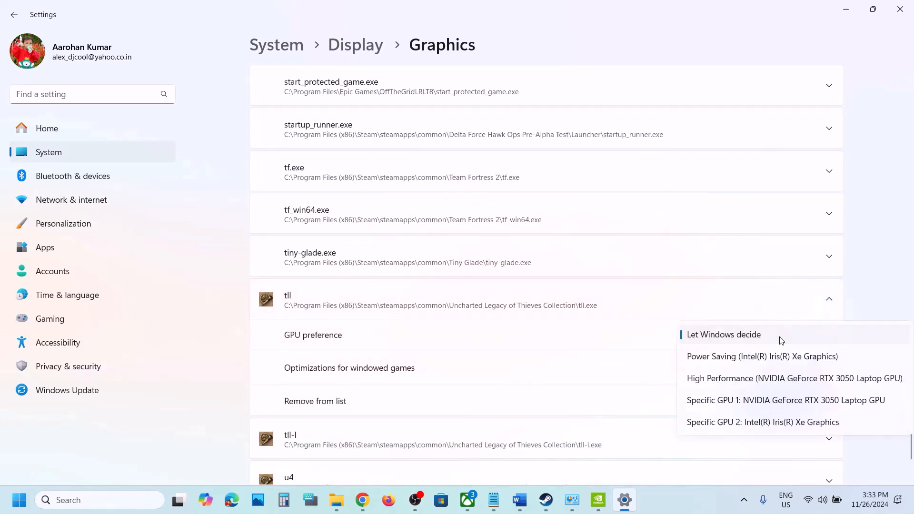
pyautogui.click(768, 379)
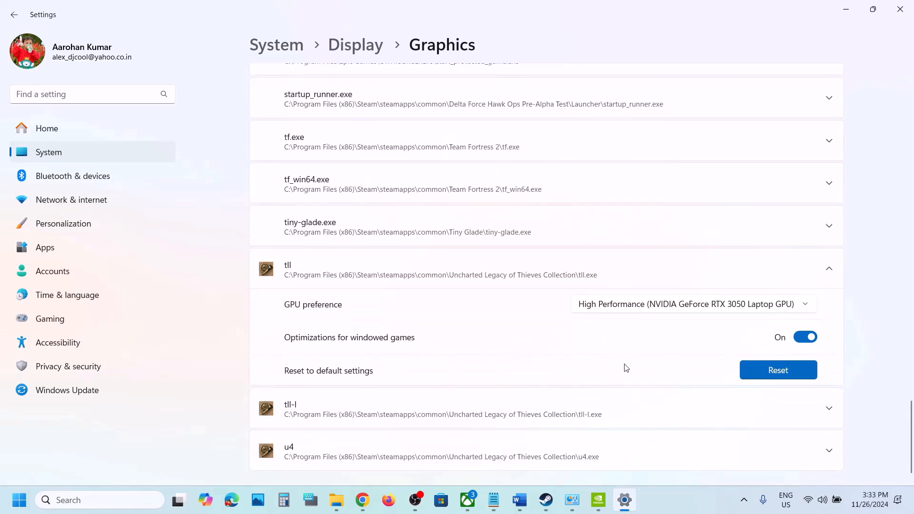
# Set the tll-l entry's GPU preference to High Performance (NVIDIA GeForce RTX 3050 Laptop GPU) and close Settings.
pyautogui.scroll(-1, 625, 369)
pyautogui.click(830, 410)
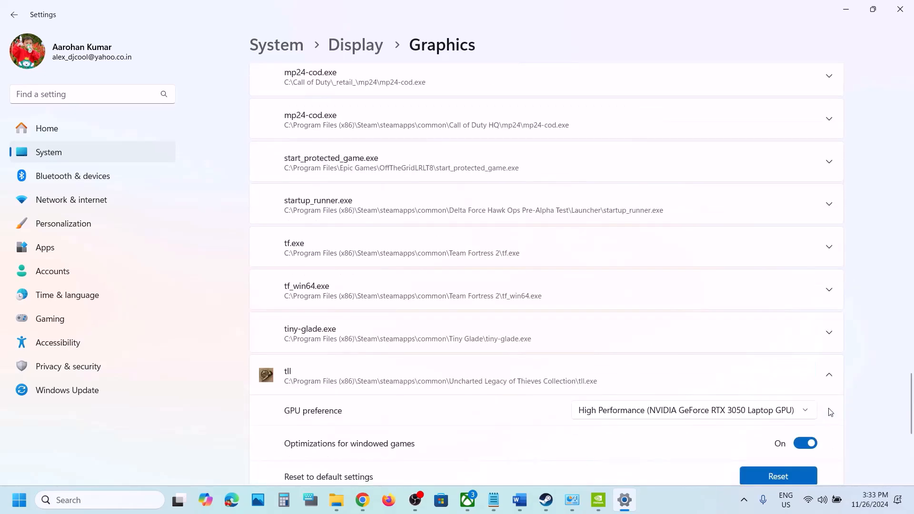
pyautogui.scroll(-1, 643, 367)
pyautogui.scroll(-3, 644, 367)
pyautogui.scroll(-5, 741, 303)
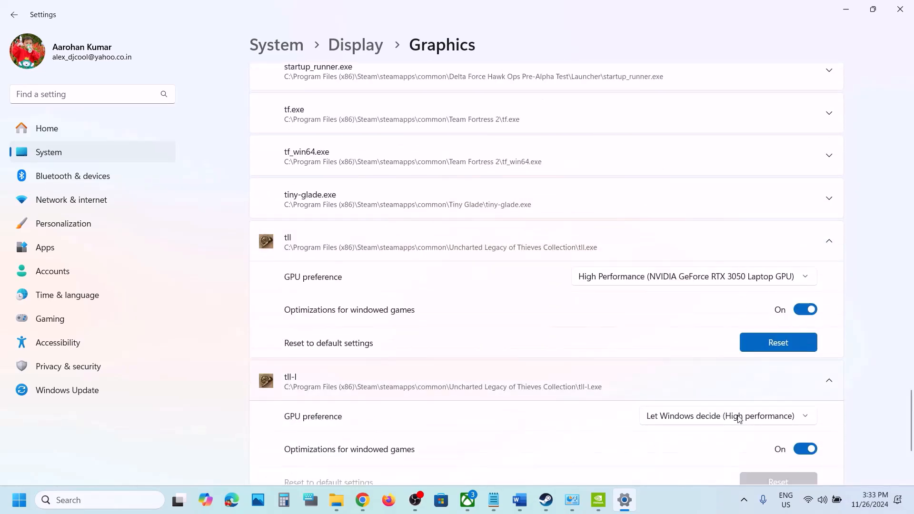
pyautogui.click(710, 291)
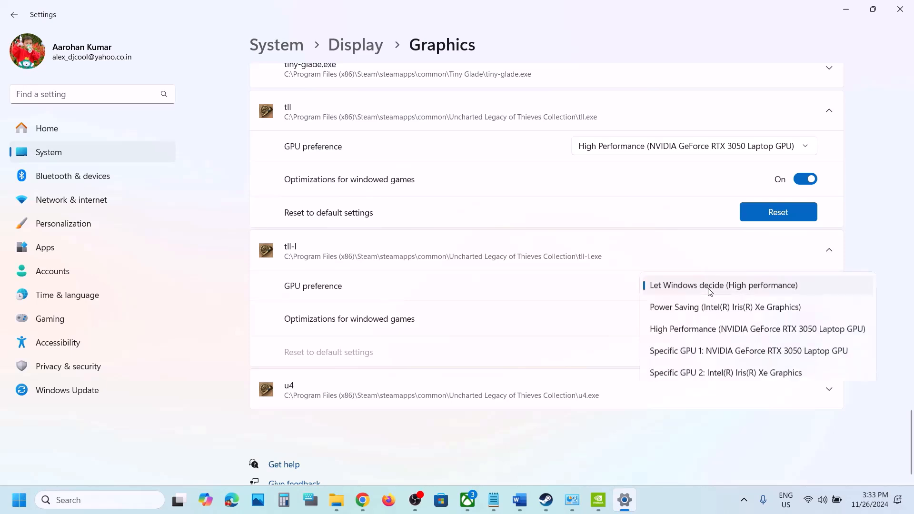
pyautogui.click(719, 331)
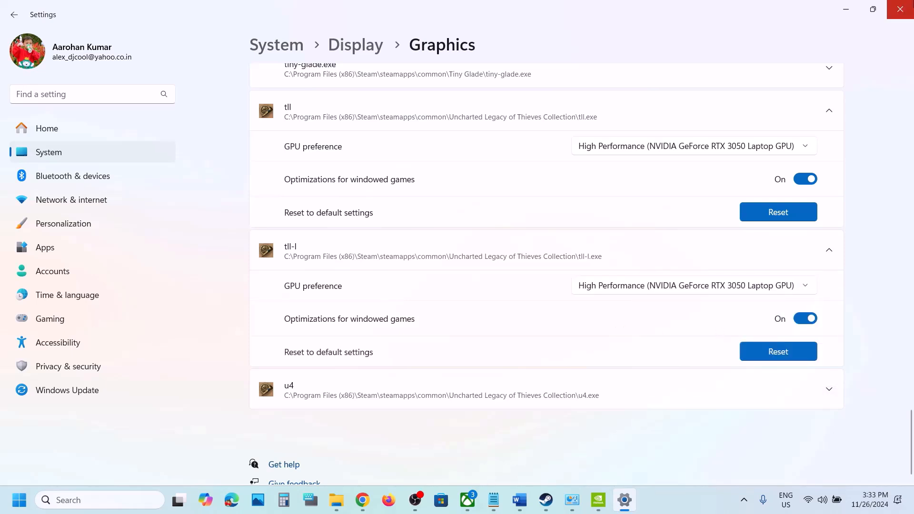
pyautogui.click(901, 10)
# Copy the Visual C++ download link from Step 18 of the Word notes and open it in a new Chrome tab.
pyautogui.scroll(-3, 343, 306)
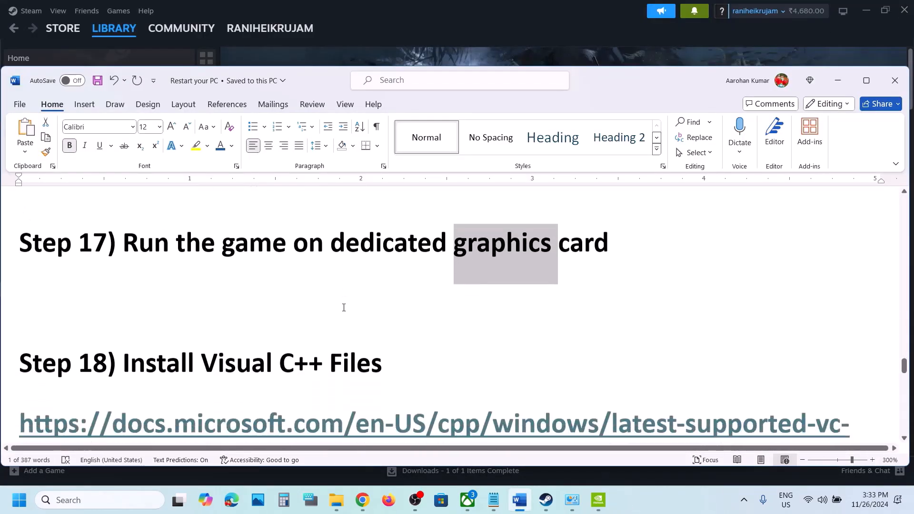
pyautogui.moveTo(295, 395); pyautogui.dragTo(2, 371)
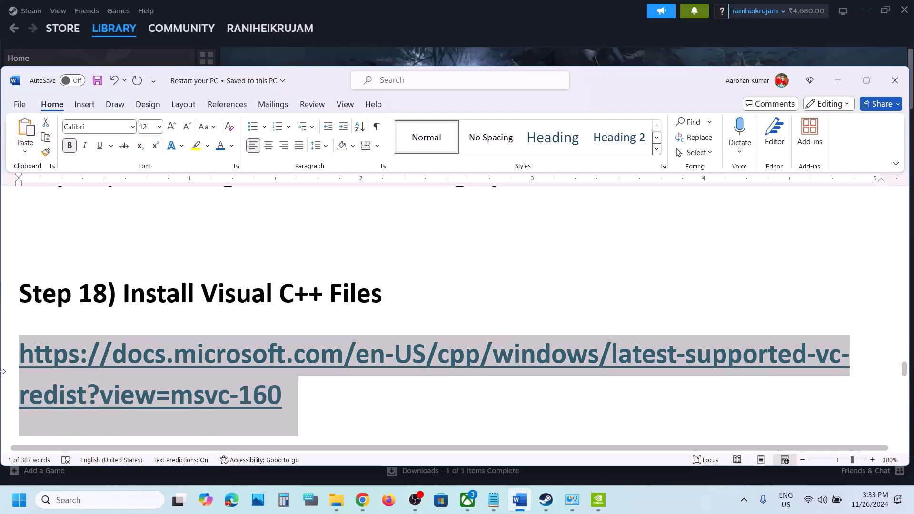
pyautogui.click(364, 504)
pyautogui.click(312, 11)
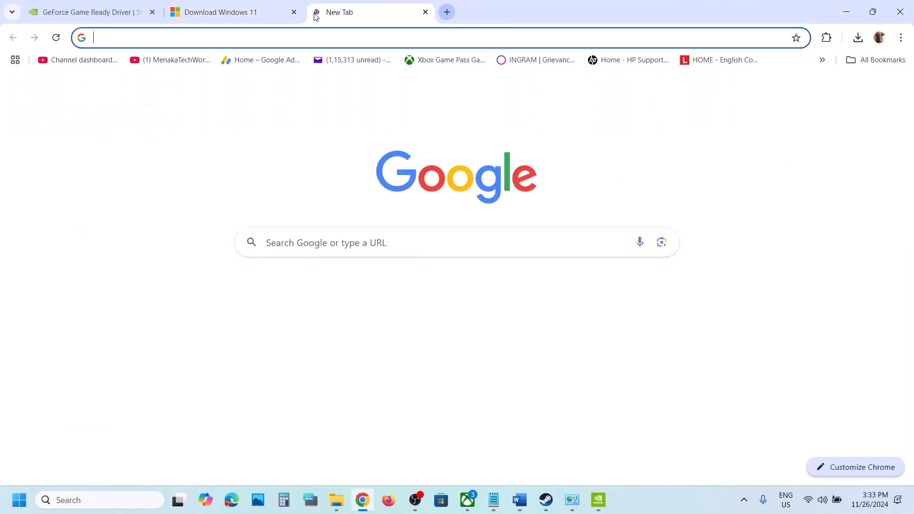
pyautogui.hotkey('ctrl', 'v')
pyautogui.press('Return')
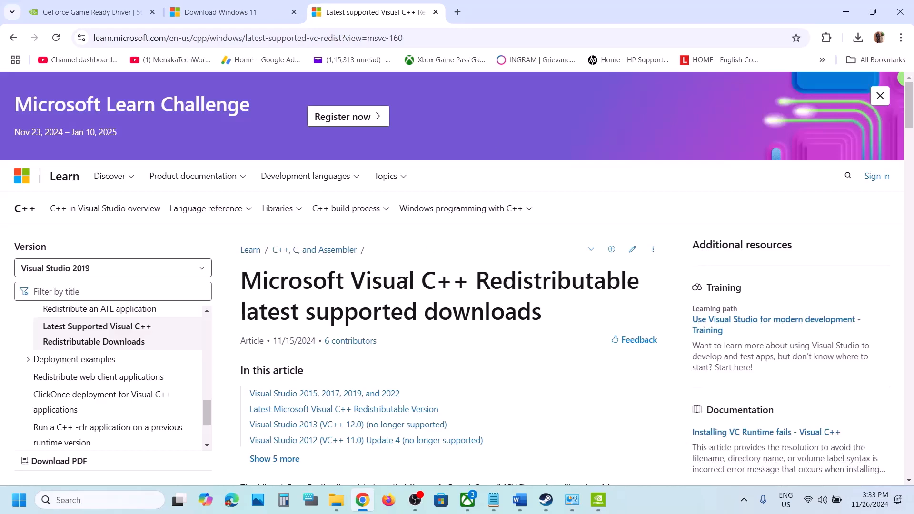
# Download the X86 package of the latest Visual C++ Redistributable and run Repair in its installer.
pyautogui.scroll(-8, 407, 284)
pyautogui.scroll(-7, 407, 284)
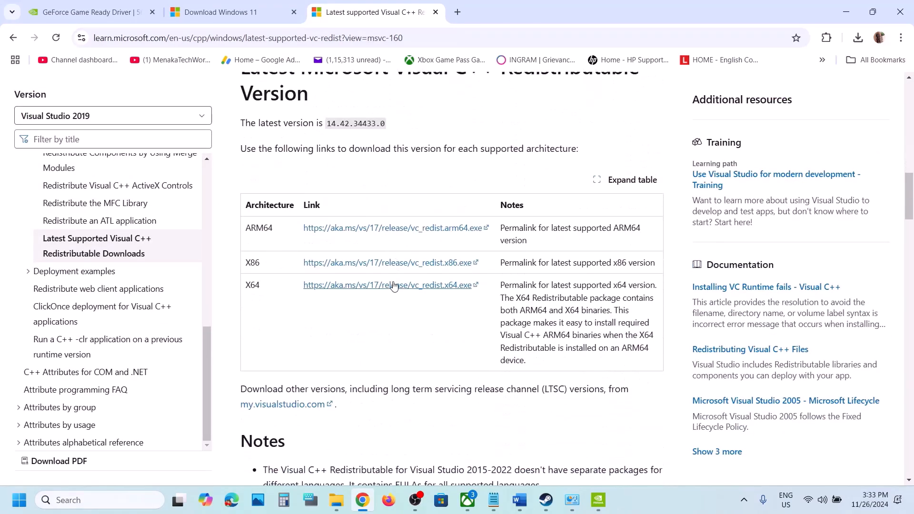
pyautogui.doubleClick(252, 262)
pyautogui.doubleClick(254, 284)
pyautogui.moveTo(253, 284); pyautogui.dragTo(252, 263)
pyautogui.doubleClick(253, 263)
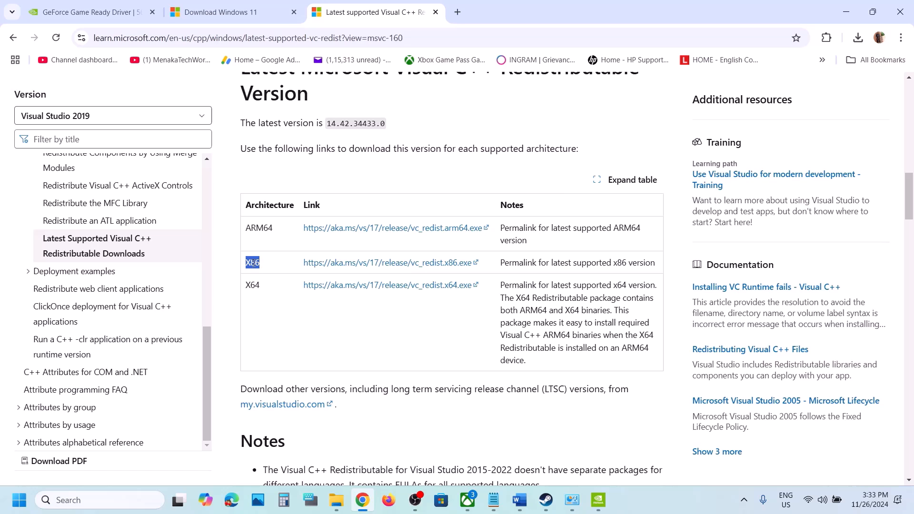
pyautogui.click(393, 265)
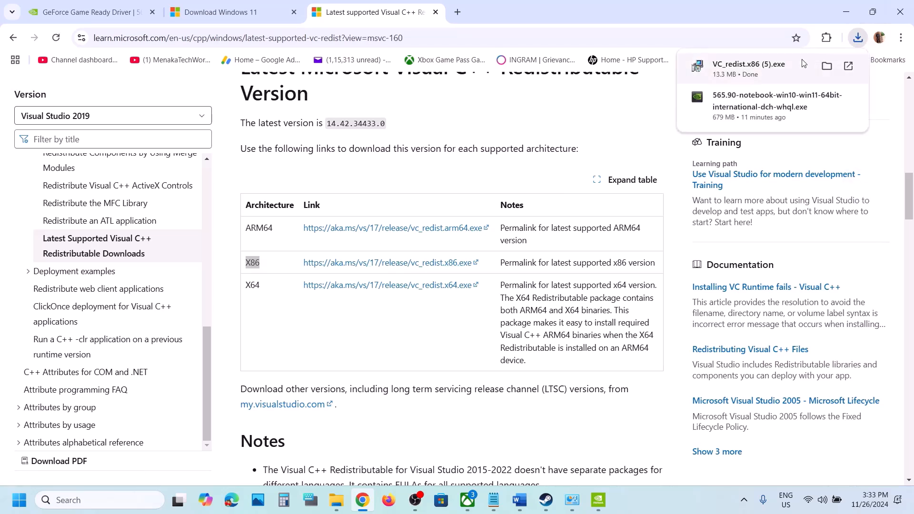
pyautogui.click(804, 63)
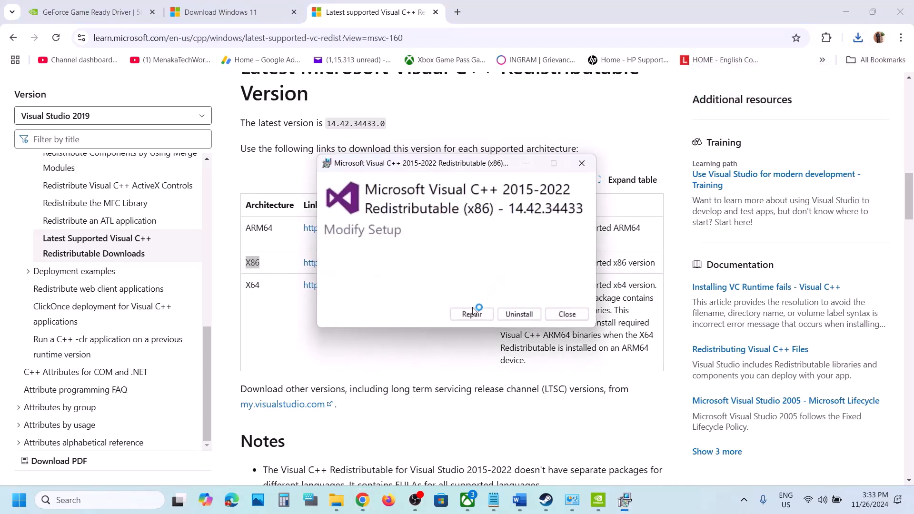
pyautogui.click(472, 313)
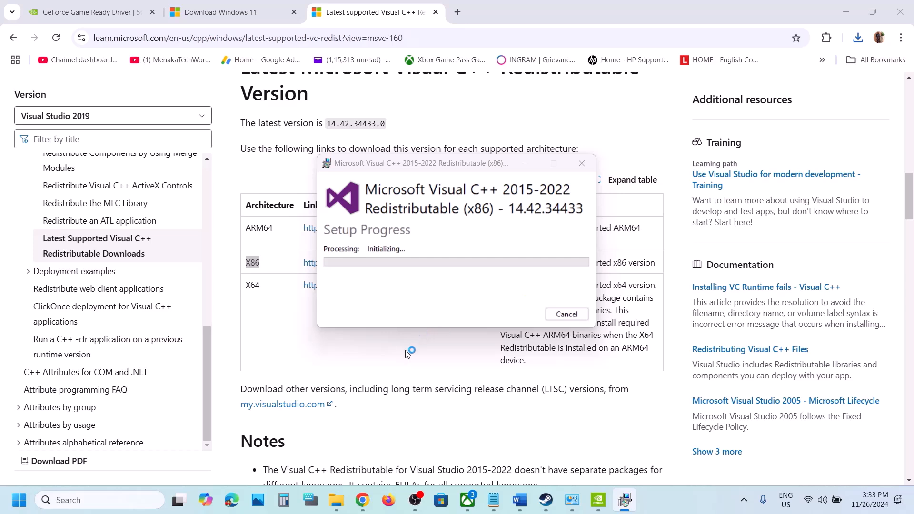
# Download the X64 Visual C++ Redistributable and run Repair in its installer.
pyautogui.doubleClick(252, 285)
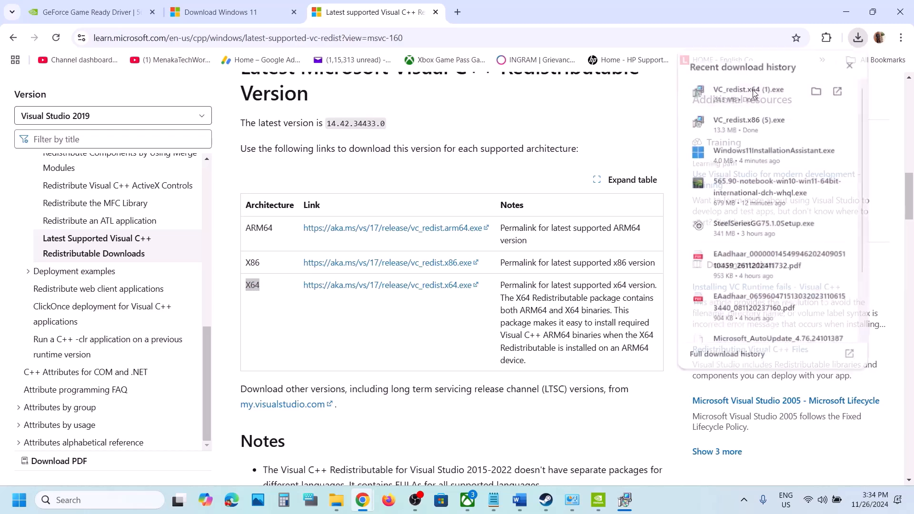
pyautogui.click(753, 94)
pyautogui.click(471, 314)
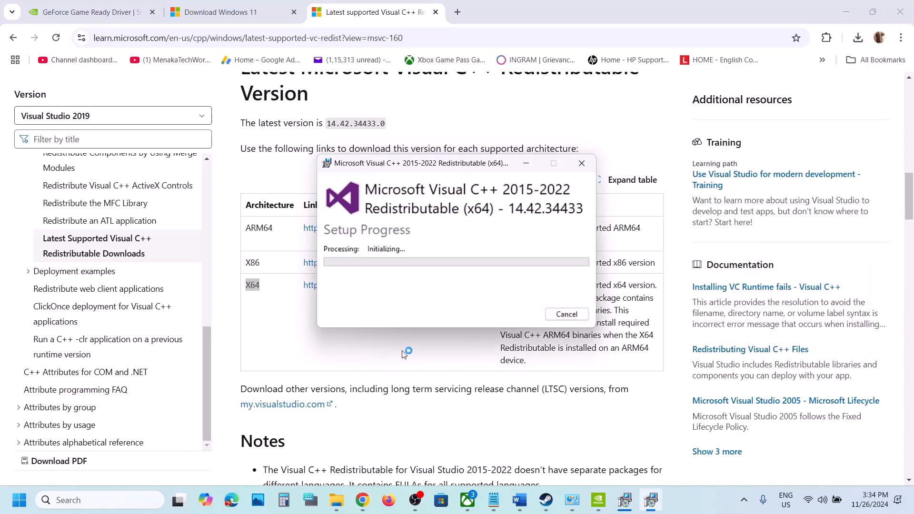
# Place the x86 and x64 setup windows side by side to check both repairs, and return to the download page.
pyautogui.click(625, 498)
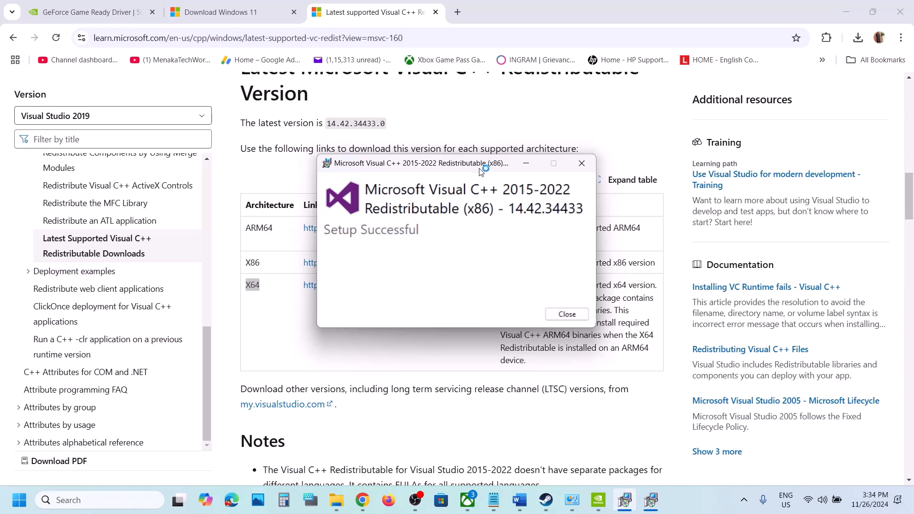
pyautogui.moveTo(480, 167); pyautogui.dragTo(336, 188)
pyautogui.moveTo(506, 162); pyautogui.dragTo(634, 191)
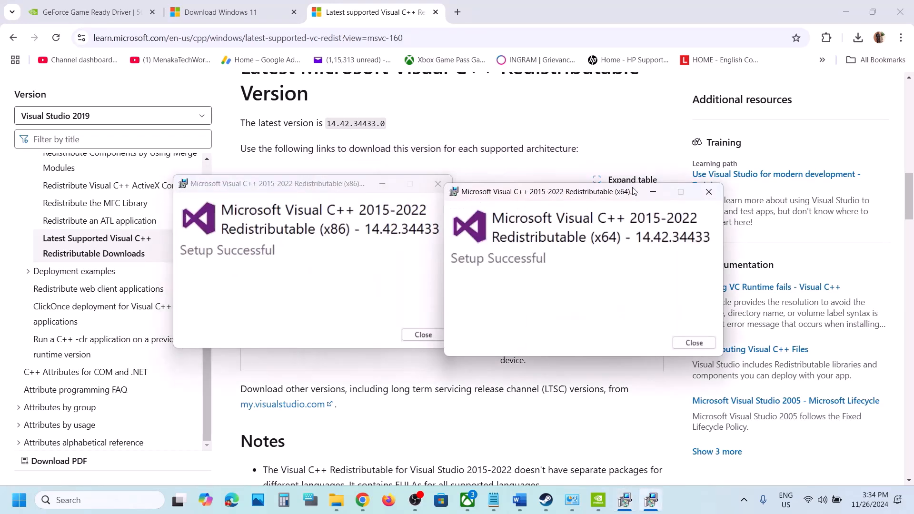
pyautogui.click(319, 394)
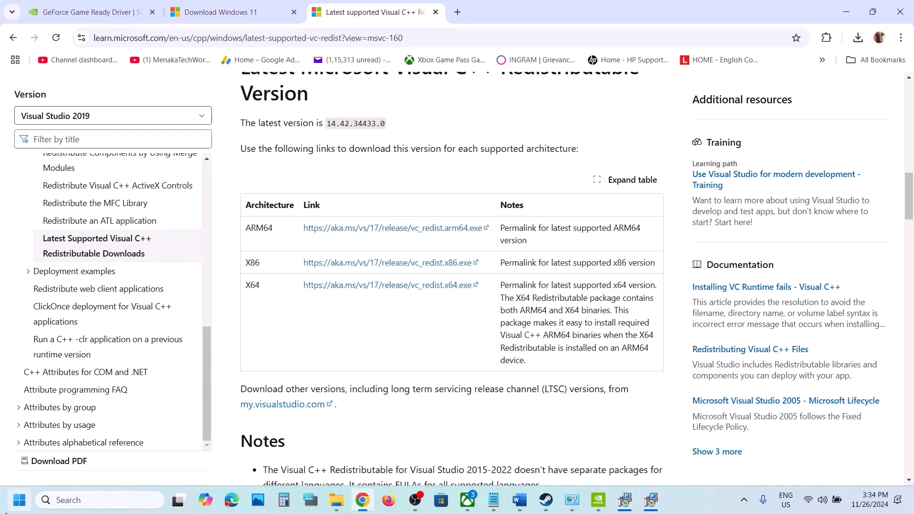
# Show the update-and-restart power option of Windows, close it without restarting, and switch to the Steam library.
pyautogui.click(20, 500)
pyautogui.click(346, 458)
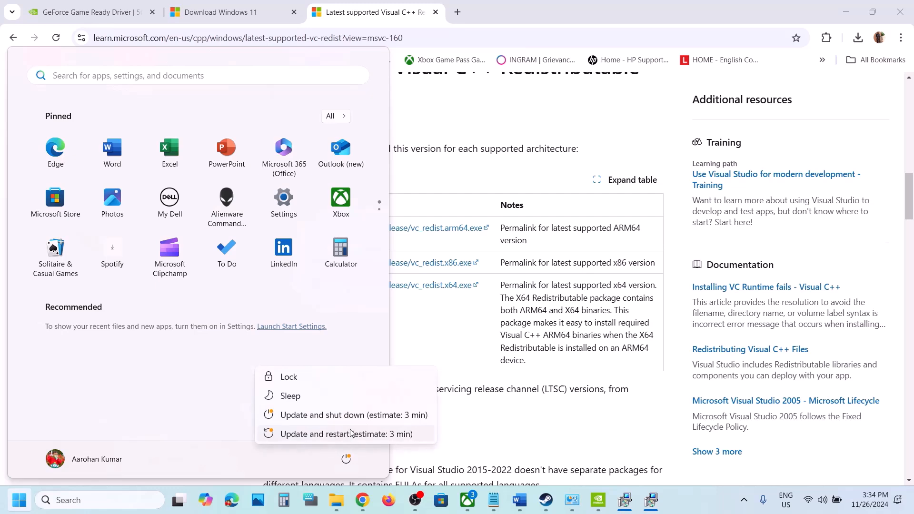
pyautogui.click(547, 458)
pyautogui.click(543, 503)
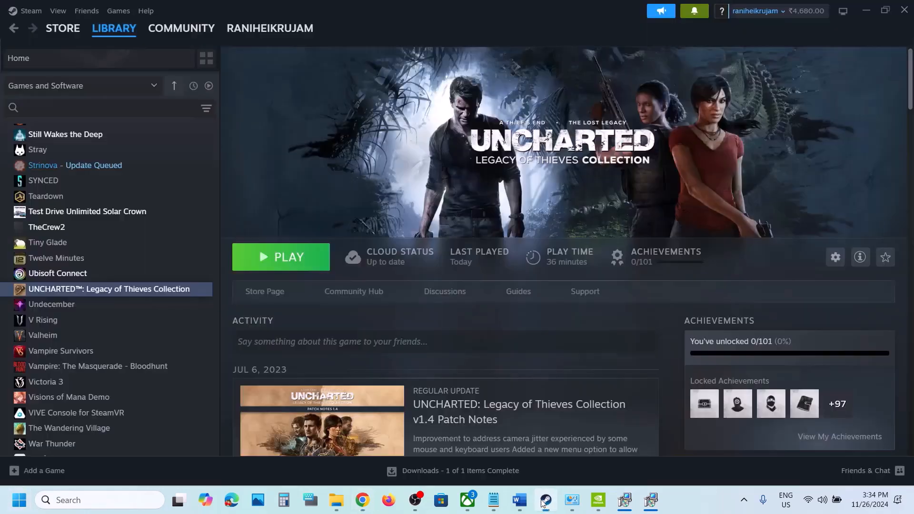
# Return to the Word notes and go to Step 19 on updating the system BIOS.
pyautogui.click(520, 500)
pyautogui.scroll(-3, 366, 270)
pyautogui.scroll(-2, 365, 270)
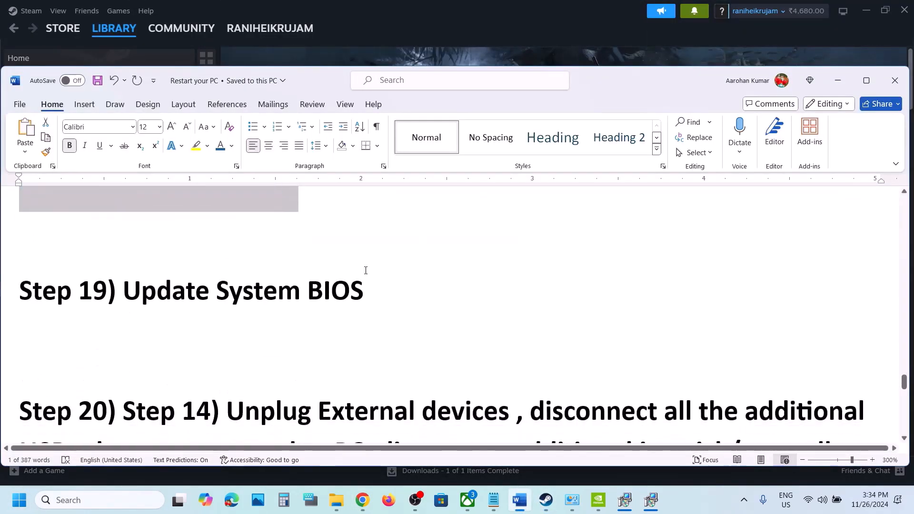
pyautogui.moveTo(123, 288); pyautogui.dragTo(366, 287)
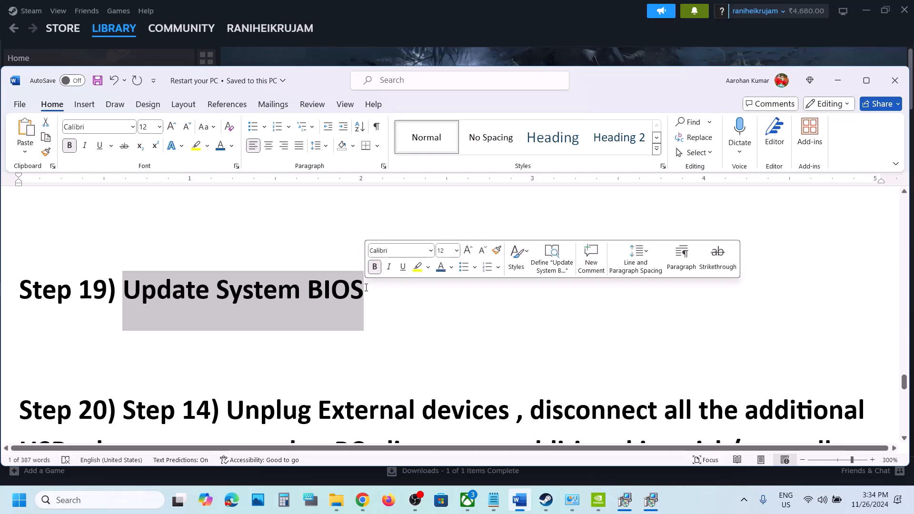
pyautogui.click(365, 287)
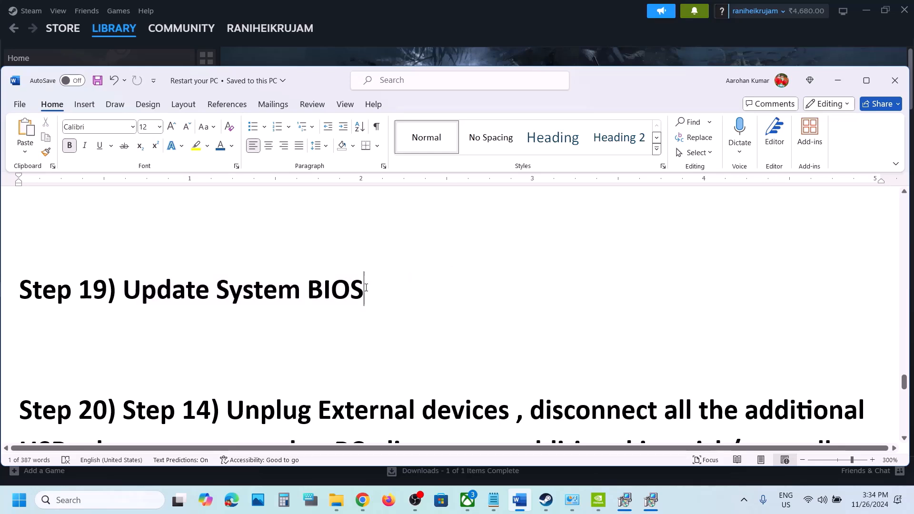
# Delete the stray "Step 14)" label from the Step 20 line.
pyautogui.click(225, 407)
pyautogui.press('BackSpace')
pyautogui.press('BackSpace')
pyautogui.press('BackSpace')
pyautogui.press('BackSpace')
pyautogui.press('BackSpace')
pyautogui.press('BackSpace')
pyautogui.press('BackSpace')
pyautogui.press('BackSpace')
pyautogui.press('BackSpace')
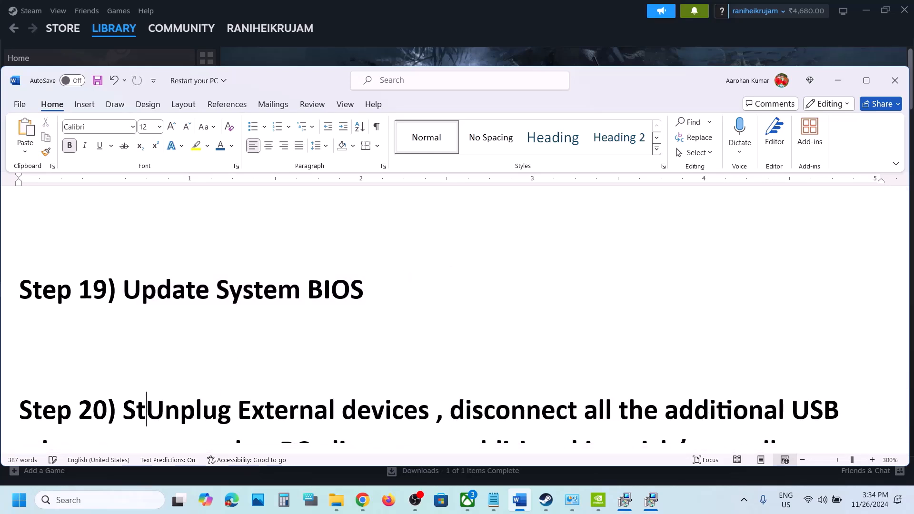
# Review Step 19 on the BIOS update and check the laptop's battery charge in Windows quick settings.
pyautogui.moveTo(346, 286); pyautogui.dragTo(84, 295)
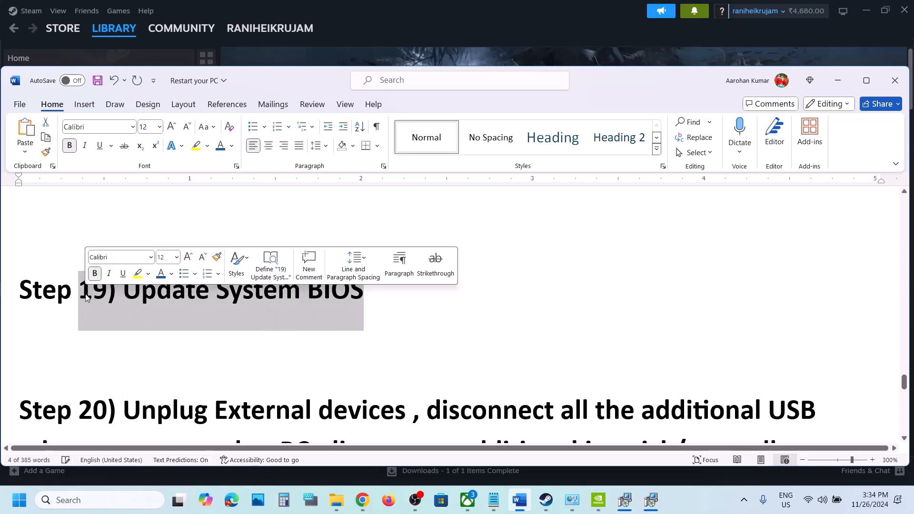
pyautogui.click(278, 295)
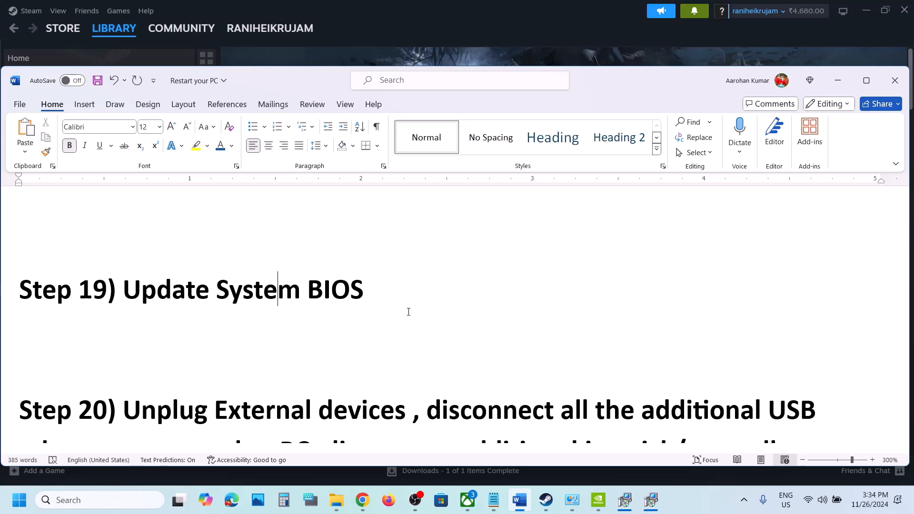
pyautogui.click(843, 499)
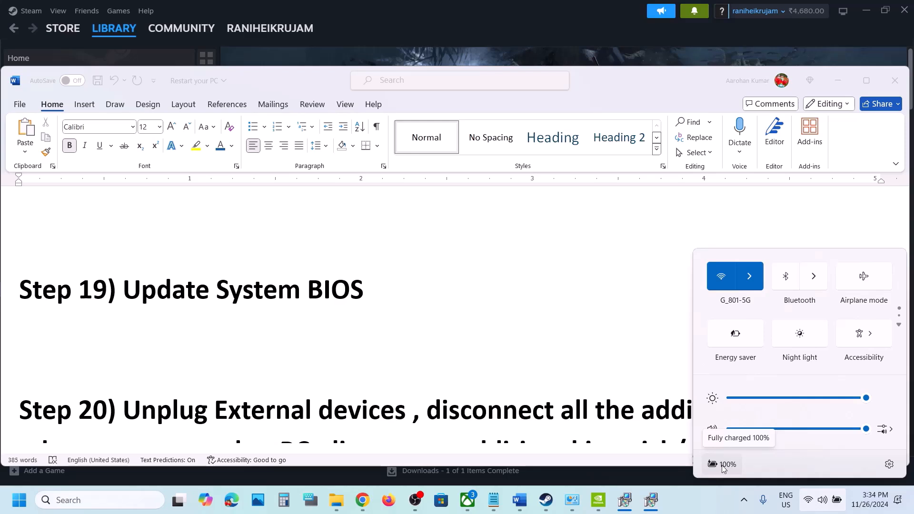
pyautogui.click(383, 360)
# Maximize the Word window and bring the Step 20 text on unplugging external devices into view.
pyautogui.scroll(-1, 384, 358)
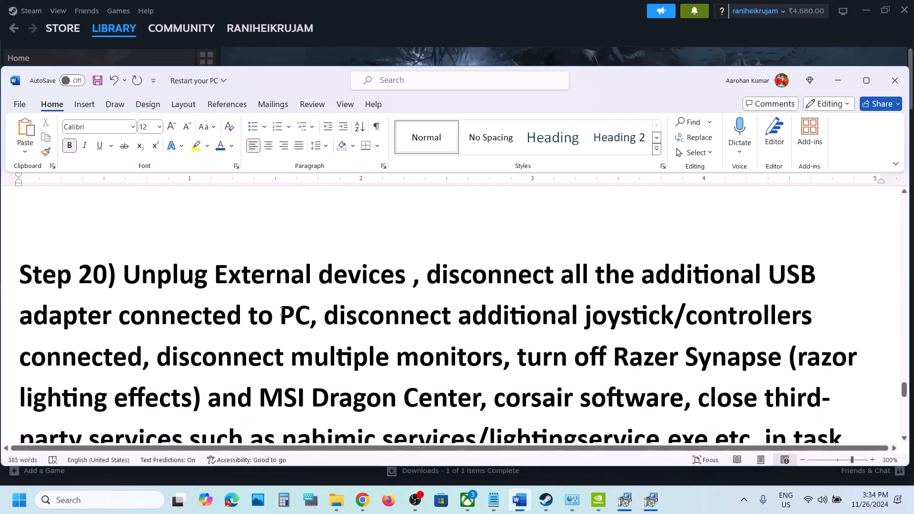
pyautogui.moveTo(124, 275); pyautogui.dragTo(394, 275)
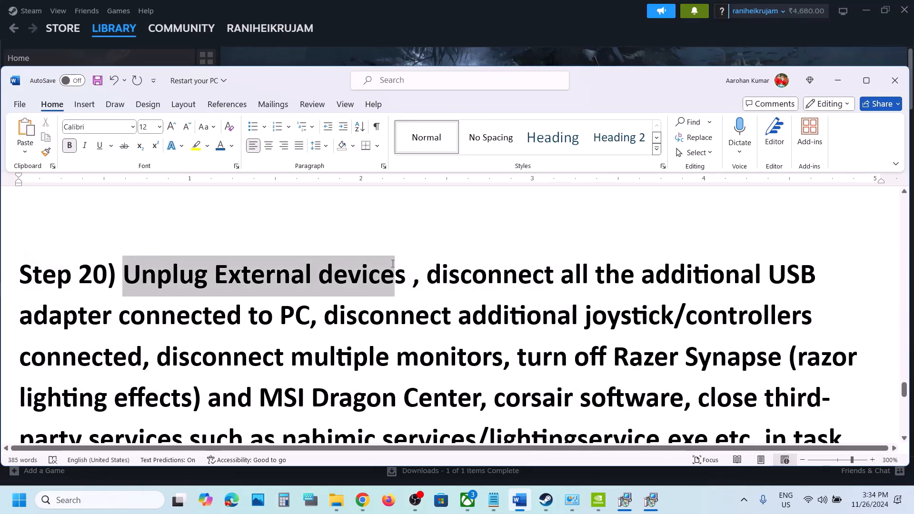
pyautogui.click(867, 81)
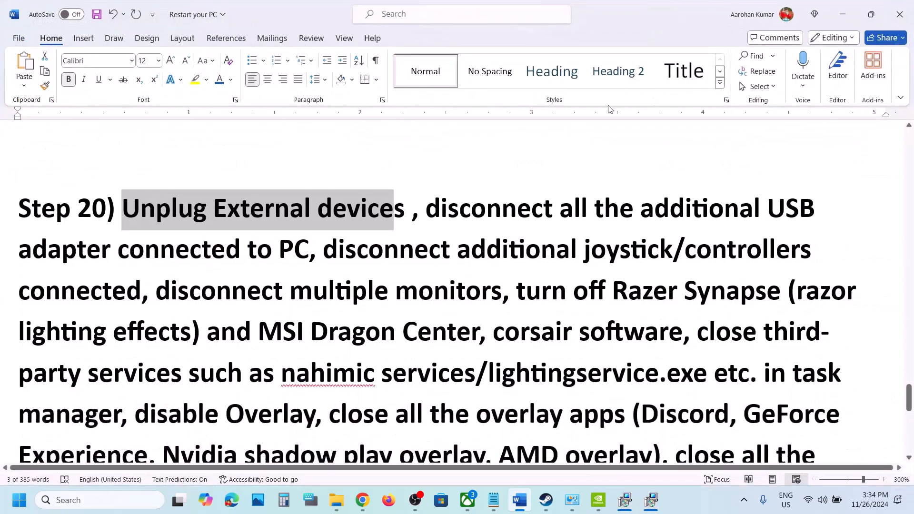
pyautogui.click(402, 210)
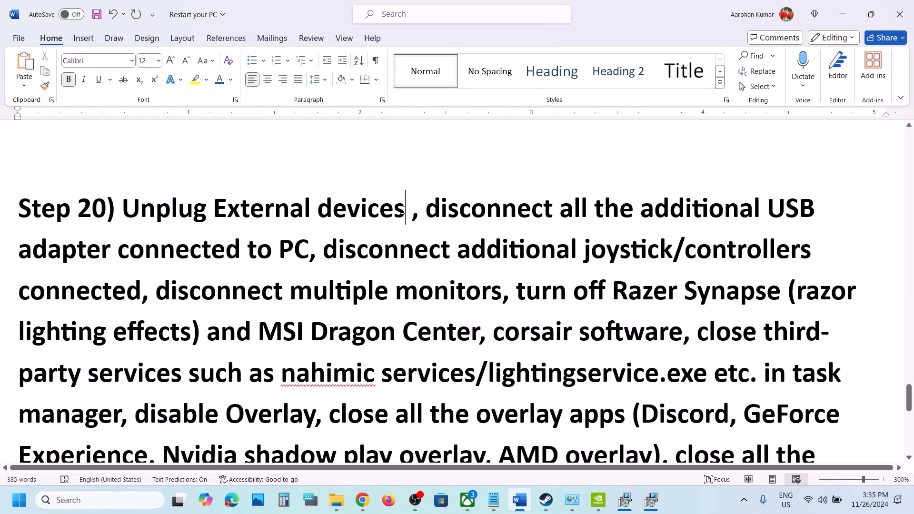
# Examine Step 20's instructions on USB adapters, controllers, multiple monitors, lighting software and third-party services.
pyautogui.moveTo(437, 208); pyautogui.dragTo(452, 249)
pyautogui.click(425, 243)
pyautogui.moveTo(333, 253); pyautogui.dragTo(155, 291)
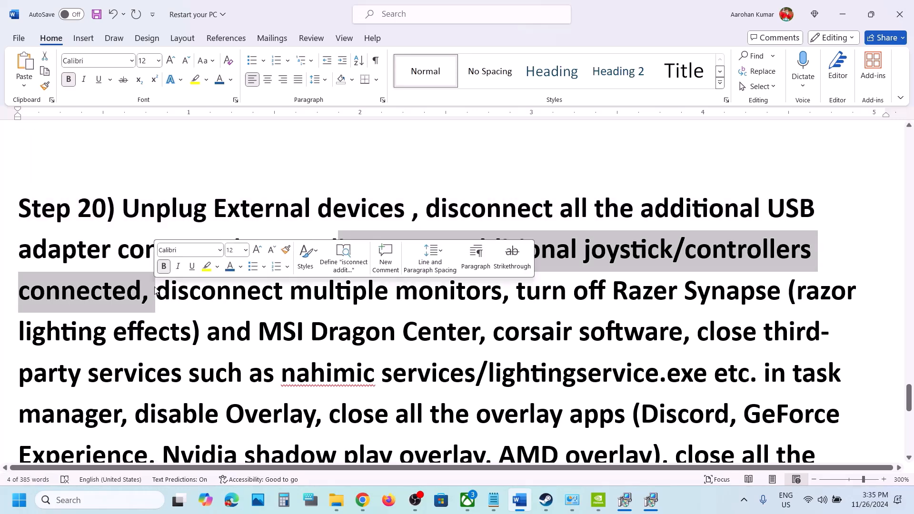
pyautogui.click(697, 330)
pyautogui.doubleClick(474, 249)
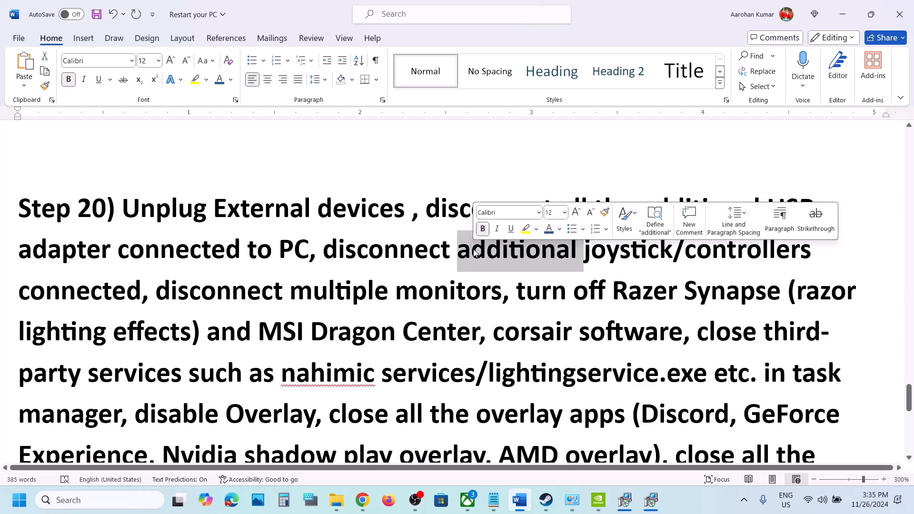
pyautogui.moveTo(230, 288); pyautogui.dragTo(741, 384)
pyautogui.scroll(-3, 741, 385)
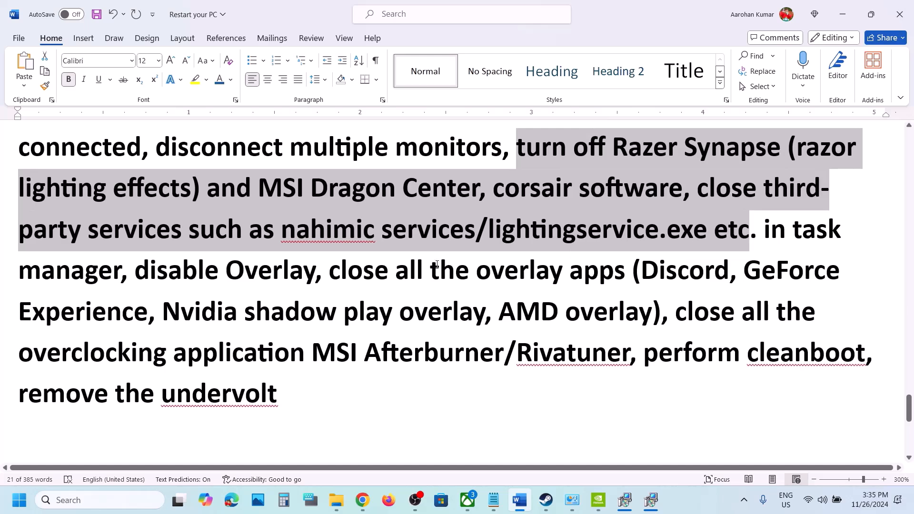
# Following Step 20's "disable Overlay" note, turn off the Steam Overlay in the properties of UNCHARTED: Legacy of Thieves Collection.
pyautogui.moveTo(162, 270); pyautogui.dragTo(315, 271)
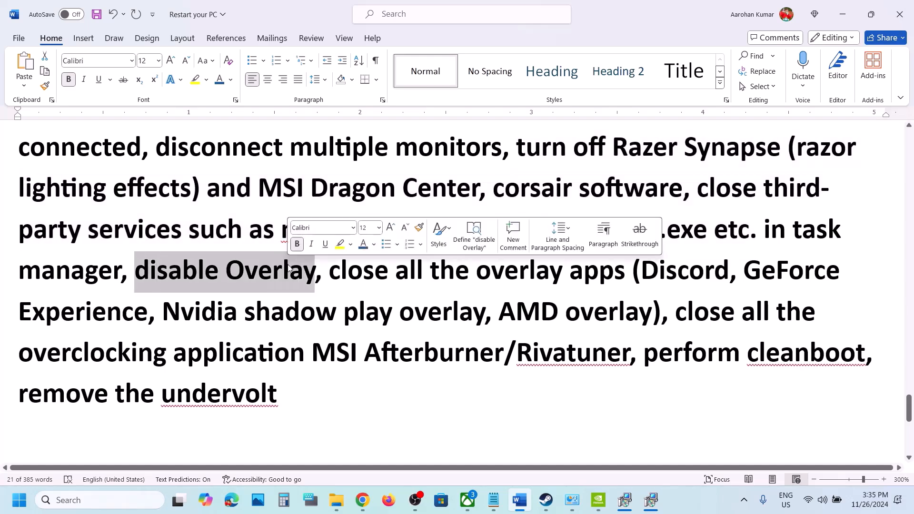
pyautogui.click(554, 501)
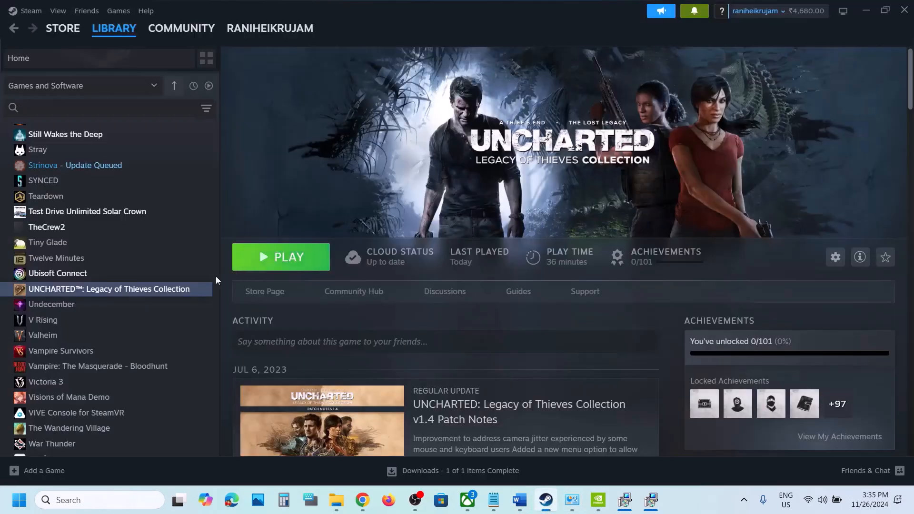
pyautogui.rightClick(142, 293)
pyautogui.click(192, 385)
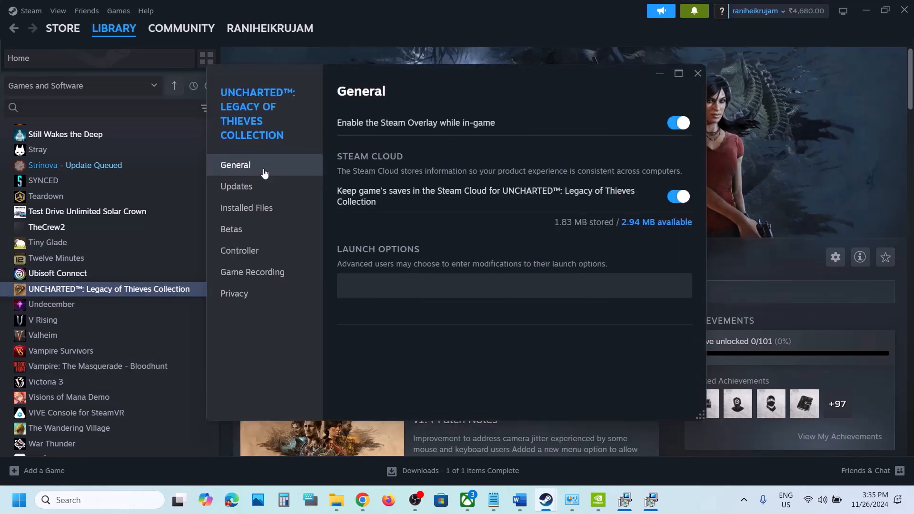
pyautogui.click(674, 124)
pyautogui.click(698, 74)
# Return to the Word notes and examine the rest of Step 20 on overlay apps, overclocking applications and removing the undervolt.
pyautogui.click(511, 499)
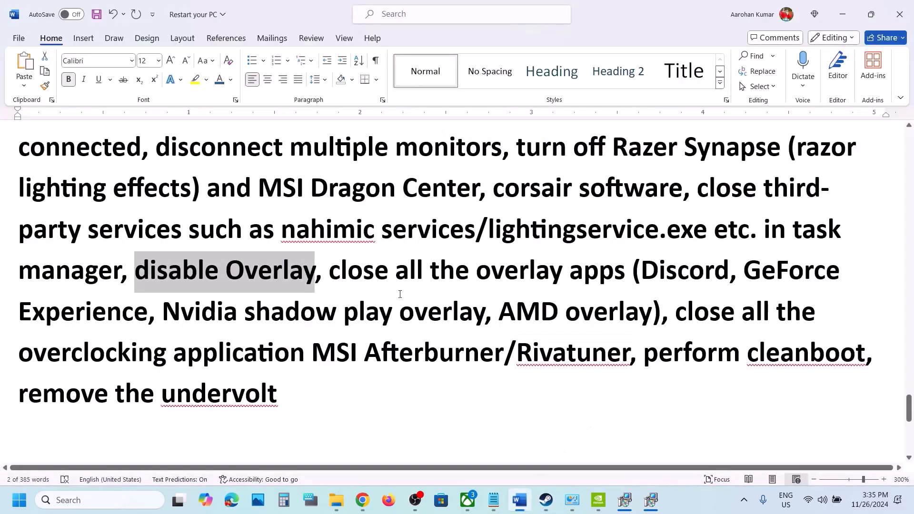
pyautogui.moveTo(644, 275); pyautogui.dragTo(719, 276)
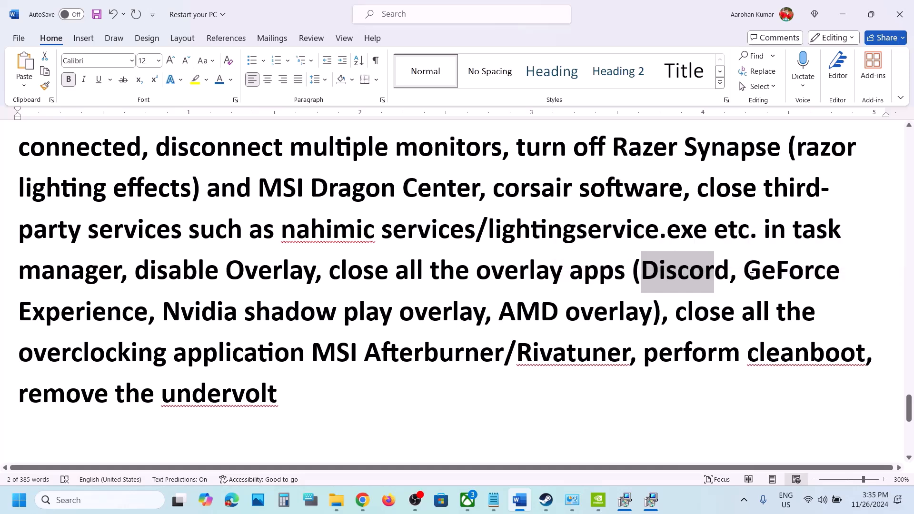
pyautogui.moveTo(748, 275); pyautogui.dragTo(145, 313)
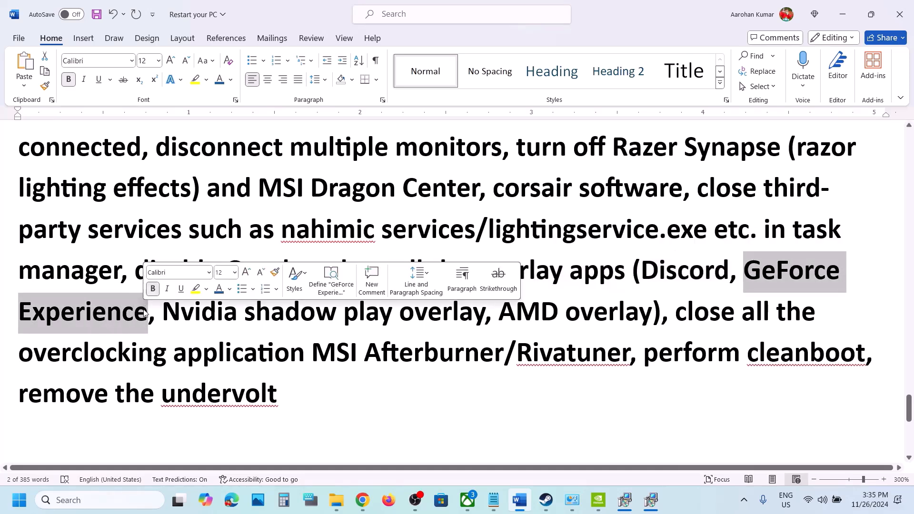
pyautogui.click(358, 235)
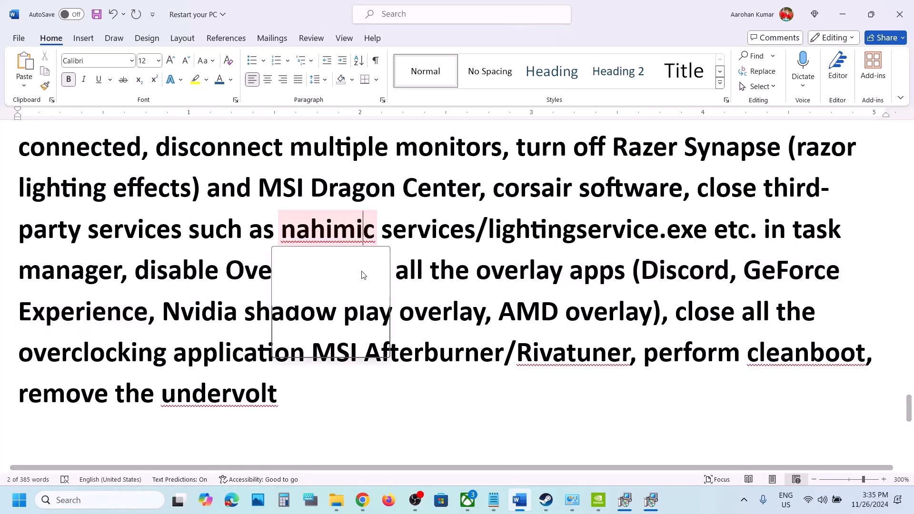
pyautogui.click(467, 245)
pyautogui.moveTo(341, 267); pyautogui.dragTo(629, 269)
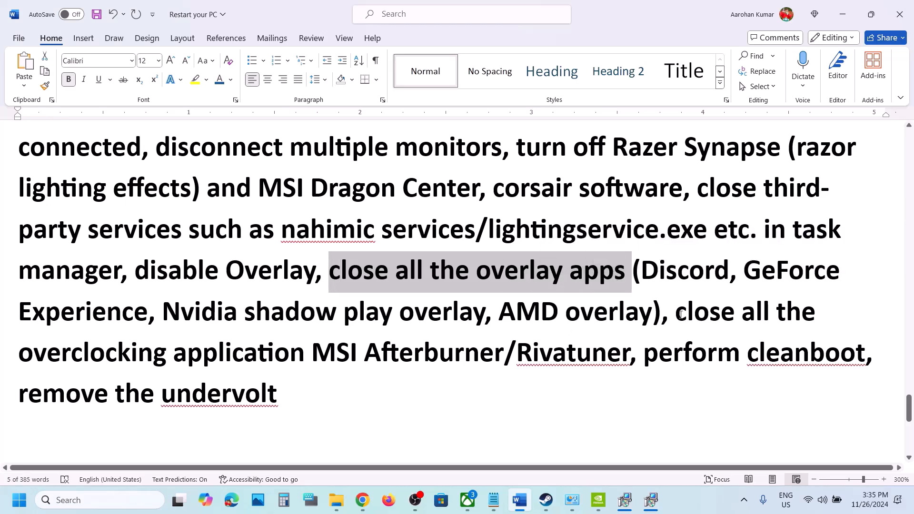
pyautogui.moveTo(680, 314); pyautogui.dragTo(463, 354)
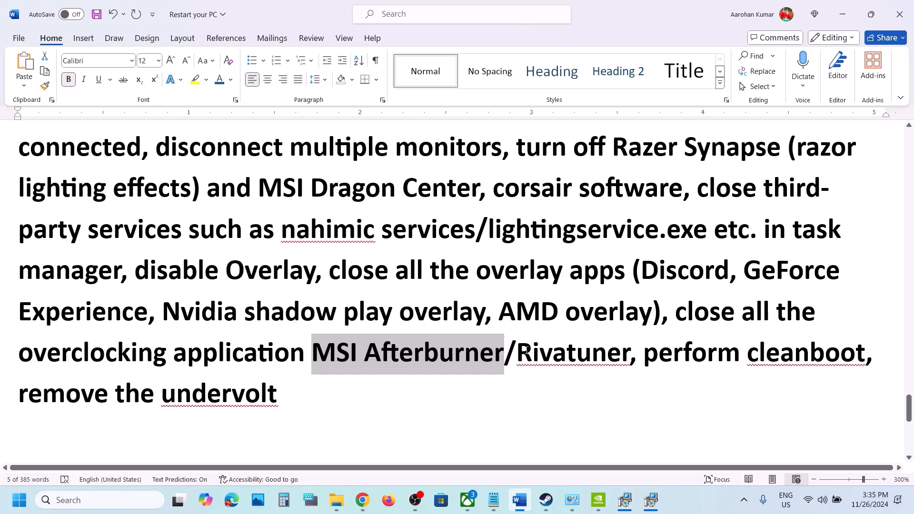
pyautogui.moveTo(524, 354); pyautogui.dragTo(574, 353)
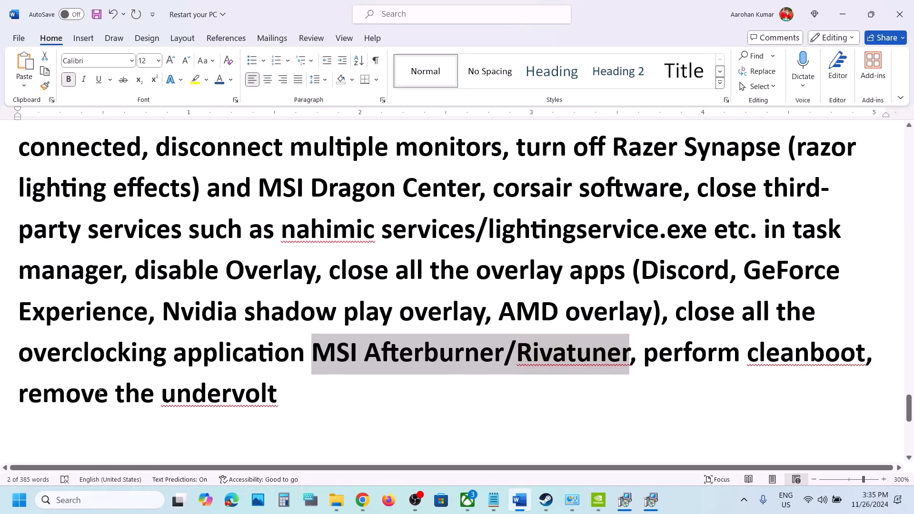
pyautogui.moveTo(49, 395); pyautogui.dragTo(281, 385)
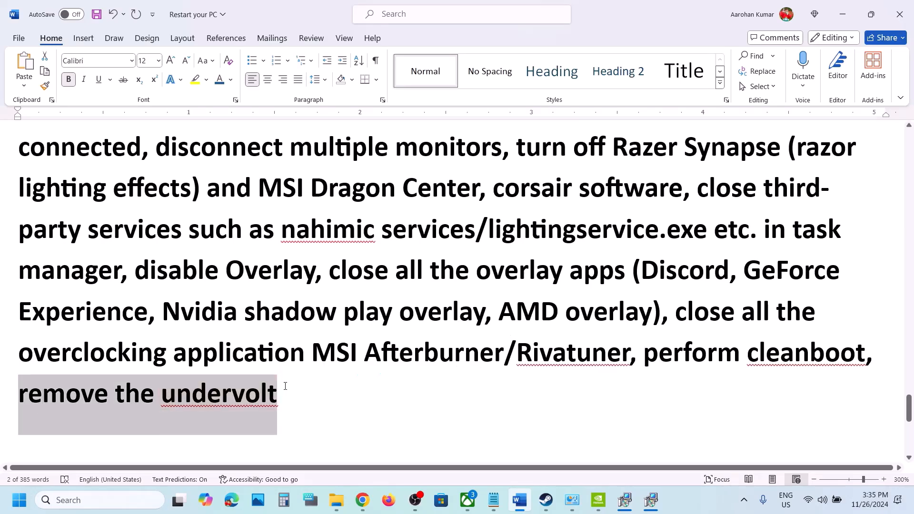
pyautogui.click(285, 386)
# Review Step 21 on Windowed mode, lower graphics settings and turning off DLSS.
pyautogui.scroll(-4, 285, 386)
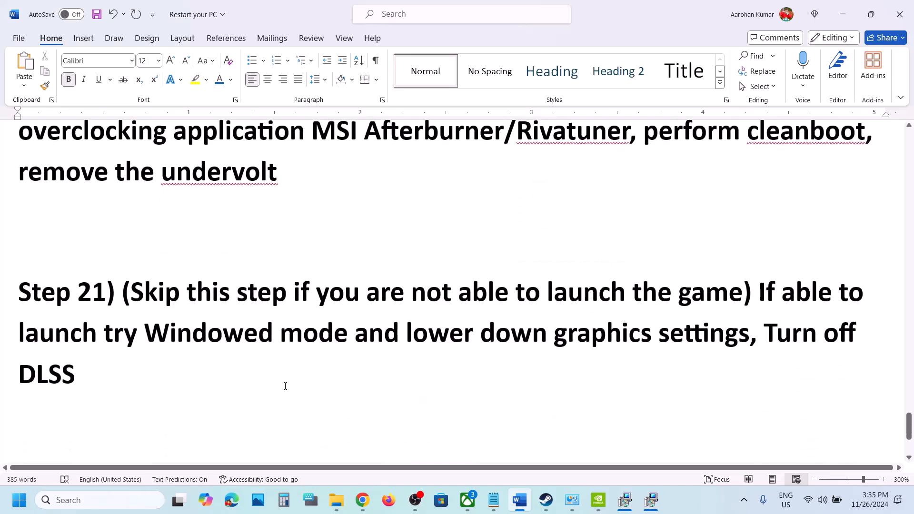
pyautogui.moveTo(132, 292); pyautogui.dragTo(82, 367)
pyautogui.click(752, 292)
pyautogui.click(82, 366)
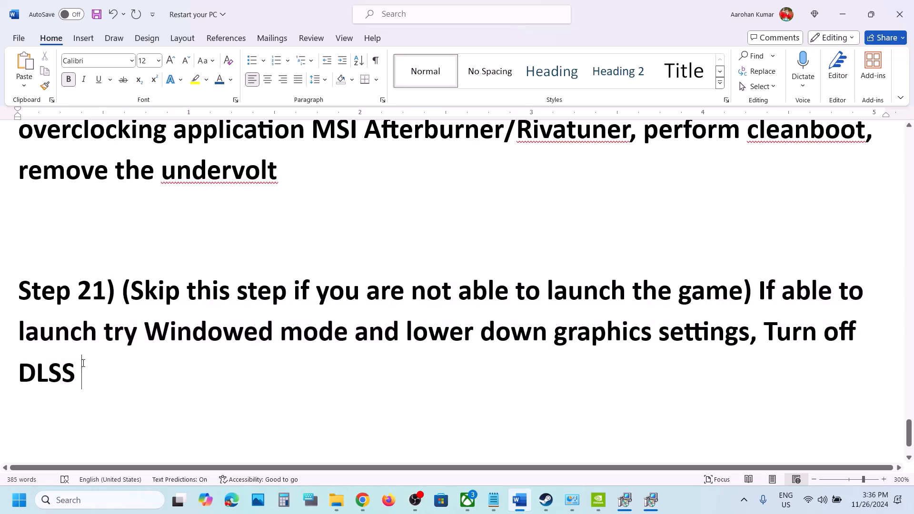
# Highlight the uninstall instruction in Step 22 and locate the Uninstall option for UNCHARTED in the Steam library.
pyautogui.scroll(-3, 83, 366)
pyautogui.moveTo(128, 329); pyautogui.dragTo(352, 333)
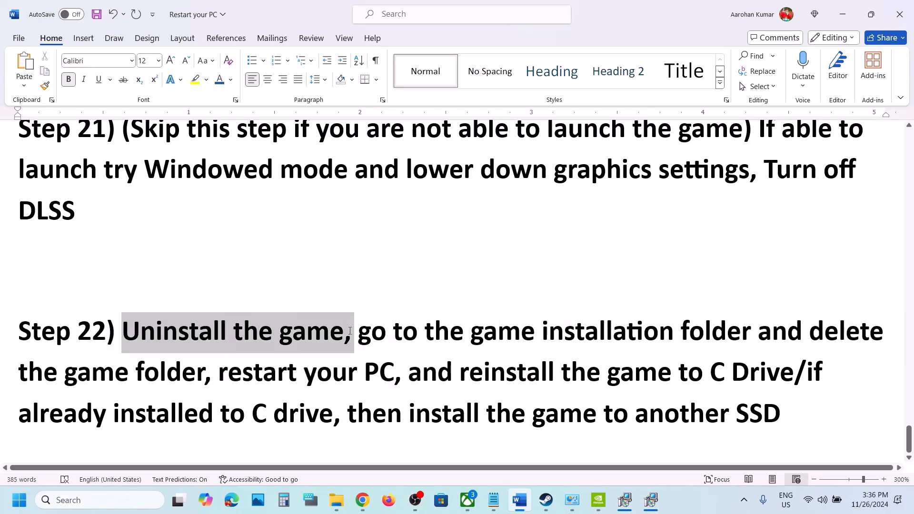
pyautogui.click(544, 509)
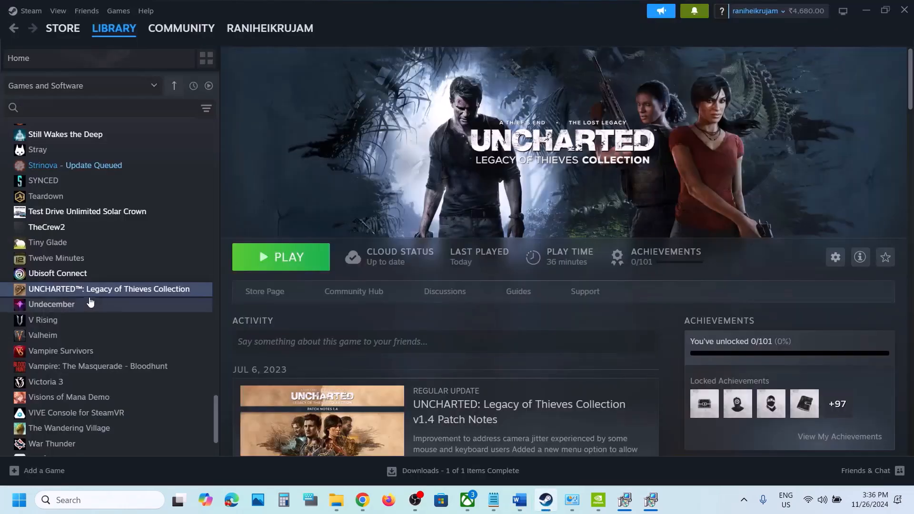
pyautogui.rightClick(75, 294)
pyautogui.moveTo(136, 364)
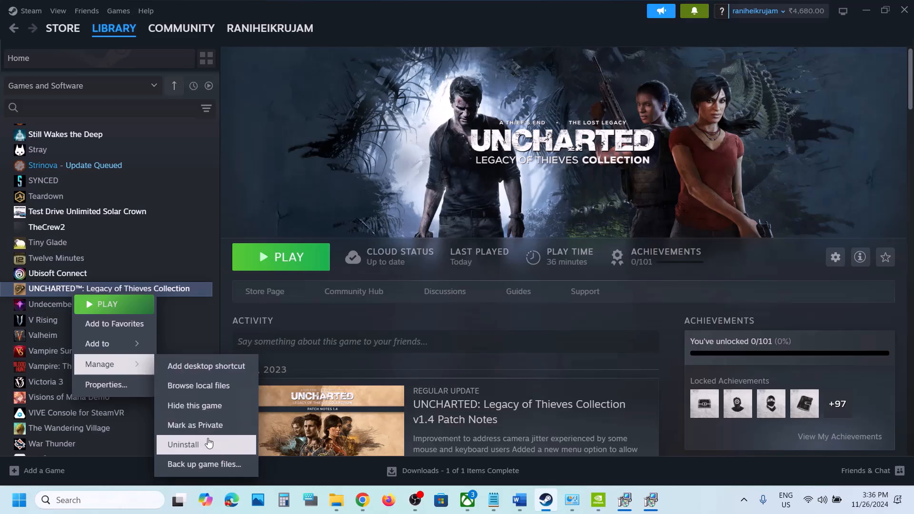
# Review Step 22's notes on deleting the game folder and reinstalling to C Drive or another SSD, and return to Steam.
pyautogui.click(515, 503)
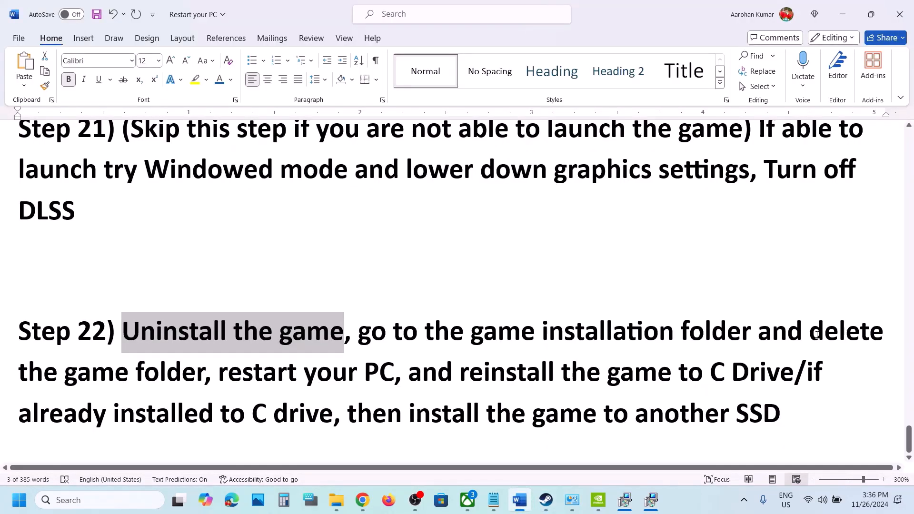
pyautogui.moveTo(816, 335); pyautogui.dragTo(794, 381)
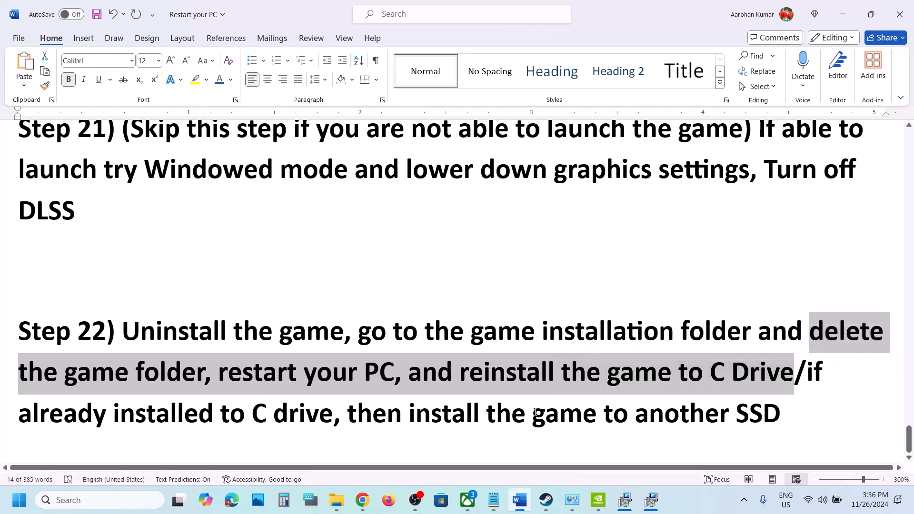
pyautogui.click(732, 380)
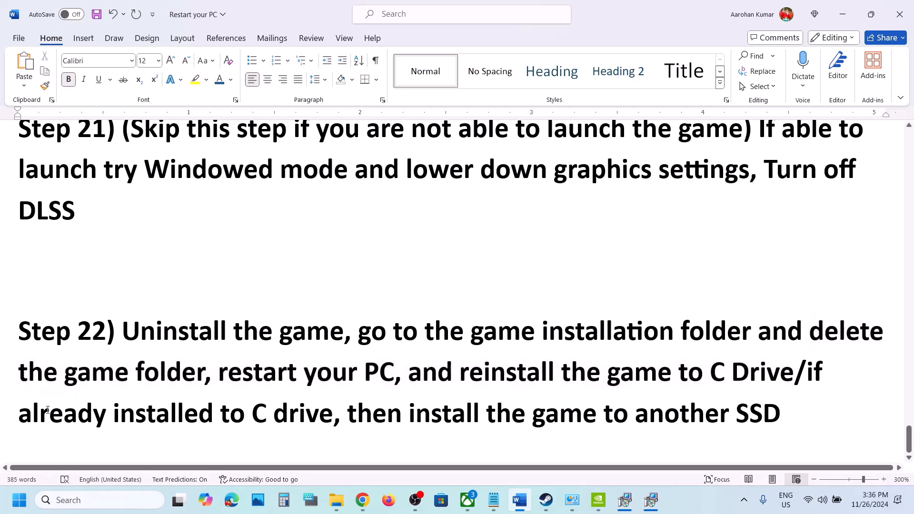
pyautogui.moveTo(50, 409); pyautogui.dragTo(865, 419)
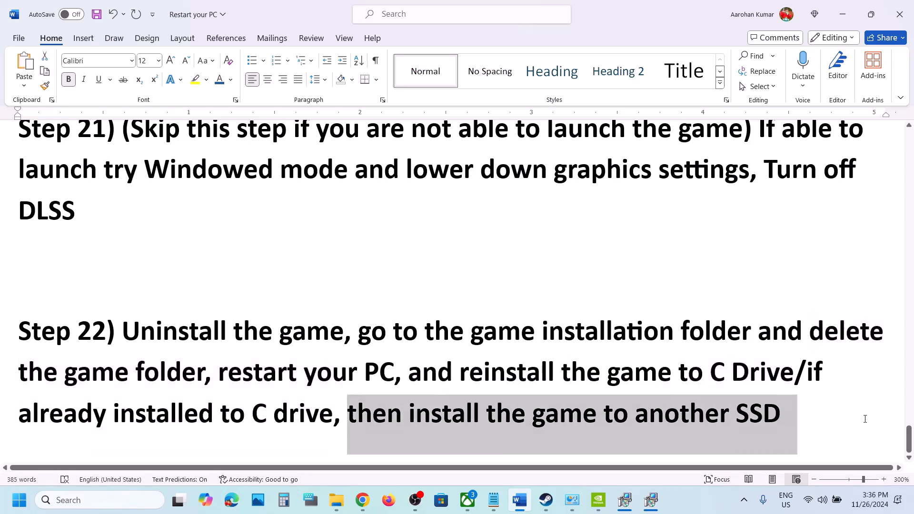
pyautogui.click(546, 501)
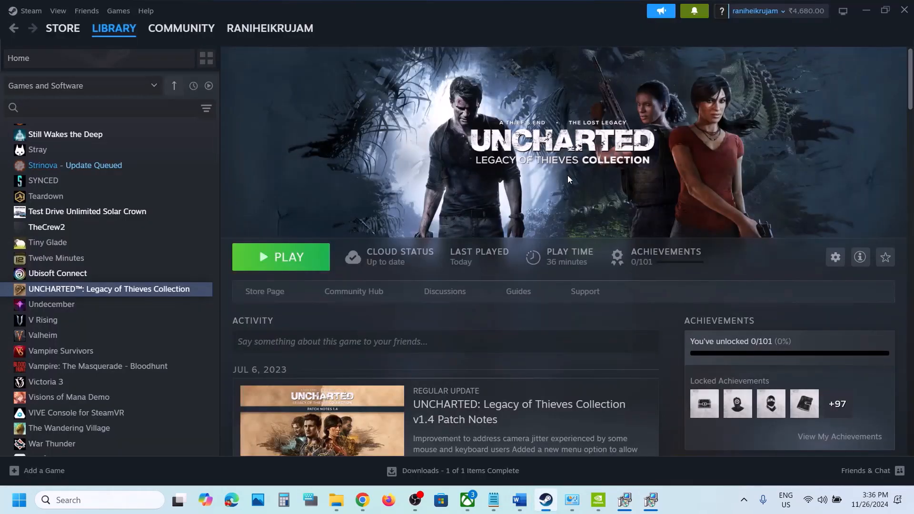